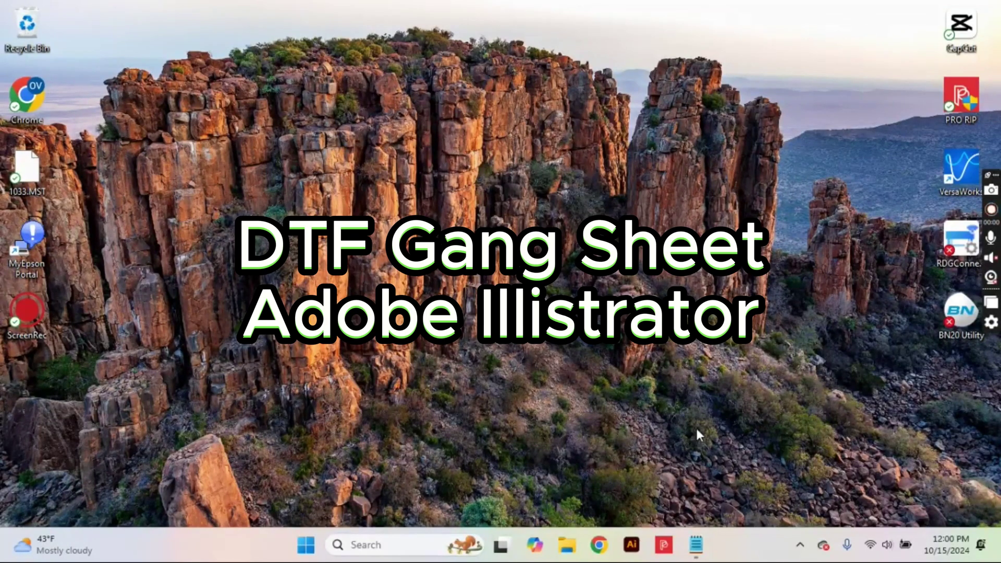
Open Illustrator and set up a new 22 x 60 in document in inches with portrait orientation.
click(632, 544)
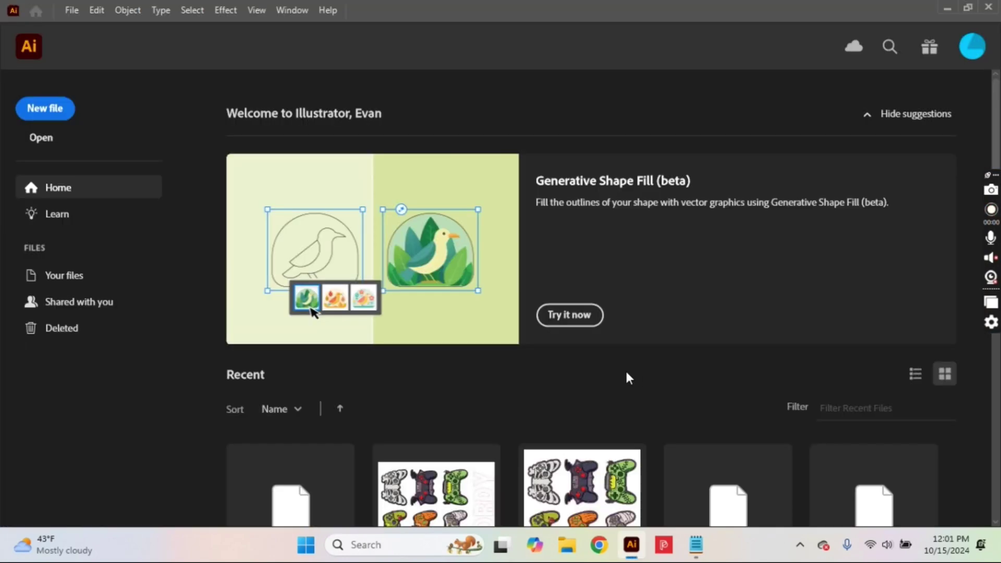
click(48, 110)
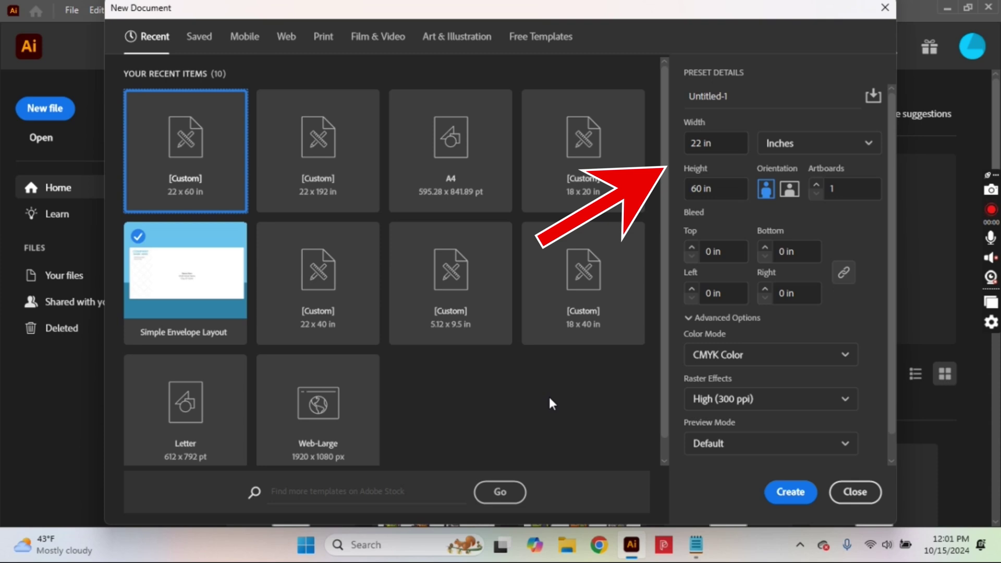
click(814, 148)
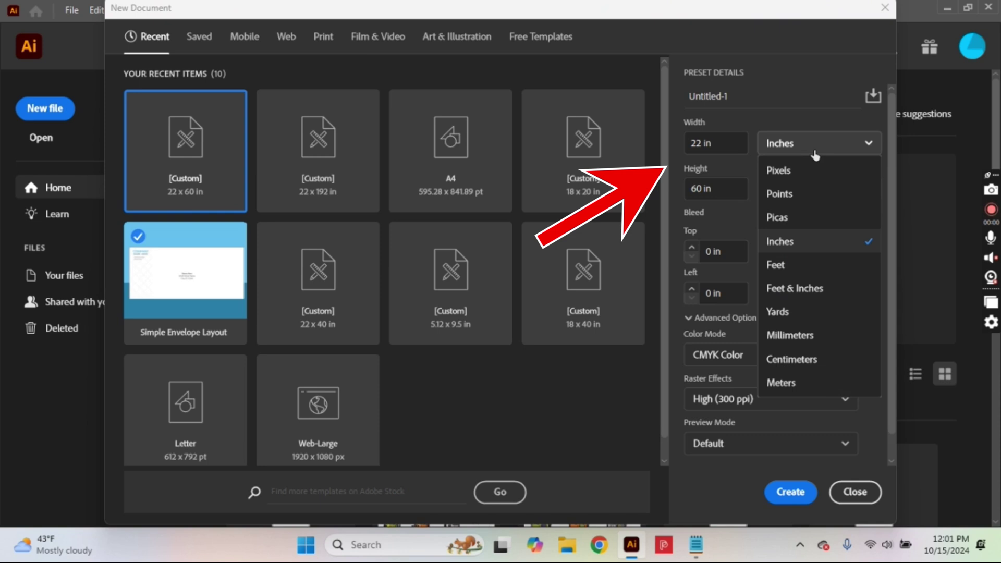
click(815, 151)
key(Tab)
click(768, 199)
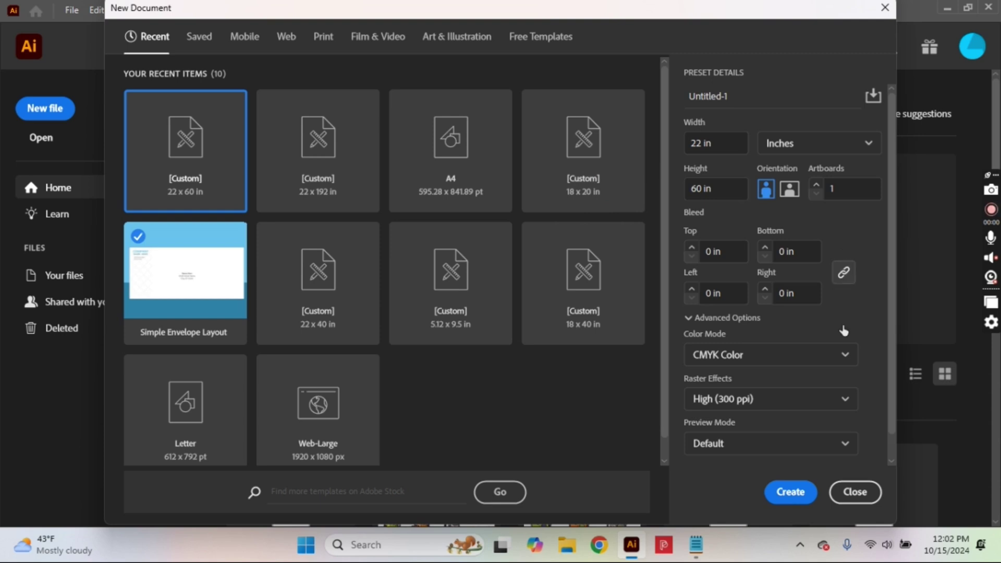
Create the document with CMYK Color mode and High (300 ppi) raster effects.
click(833, 368)
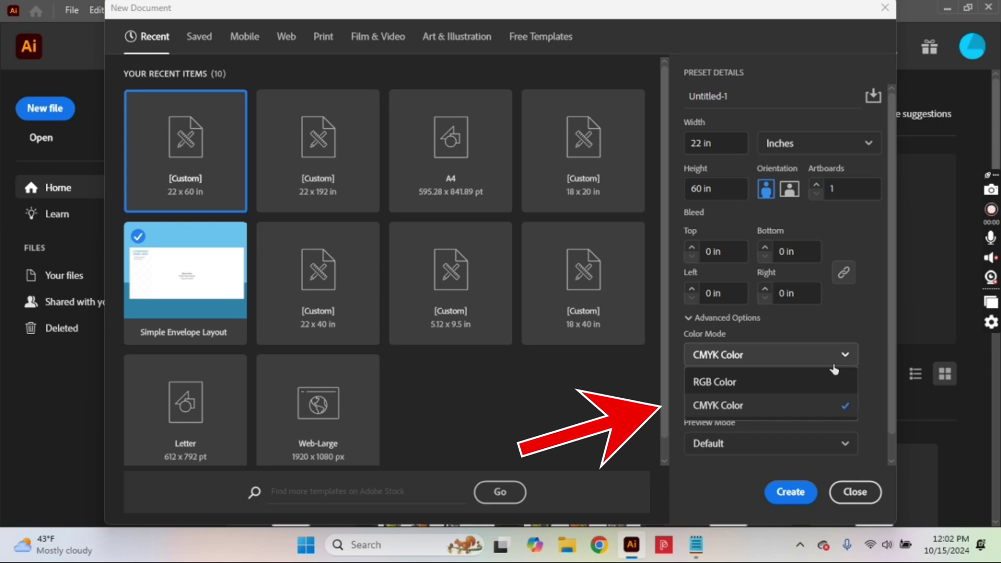
click(833, 366)
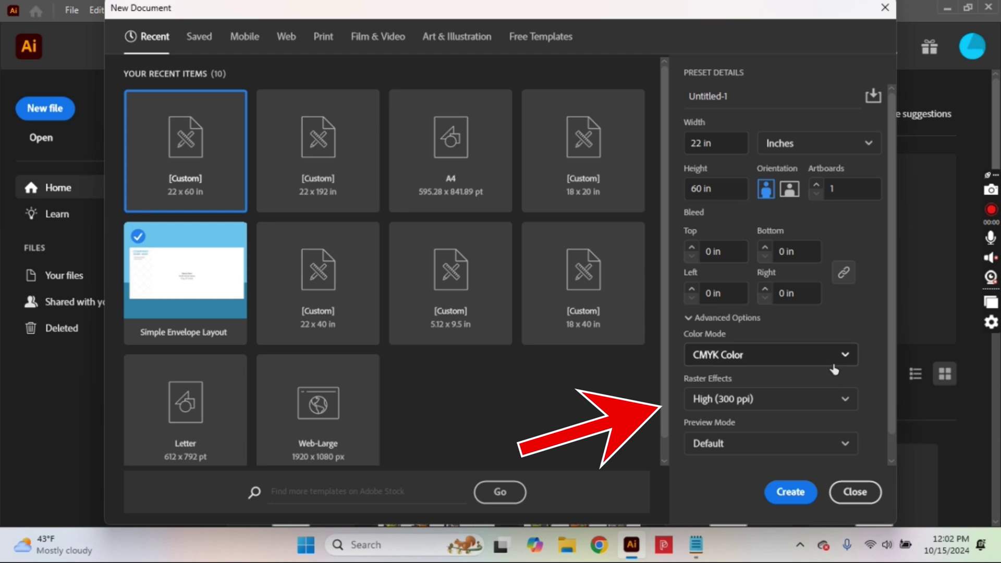
click(834, 402)
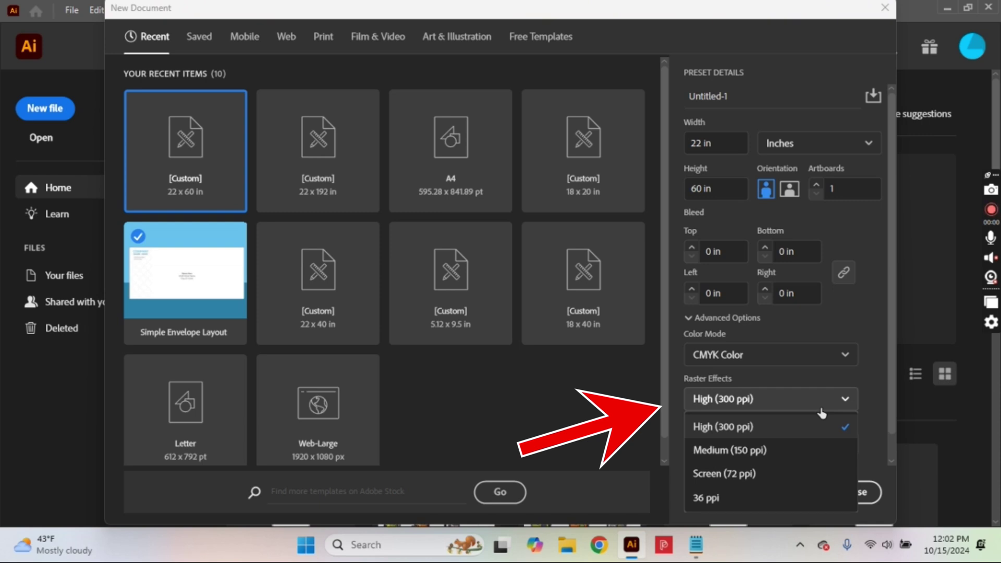
click(822, 413)
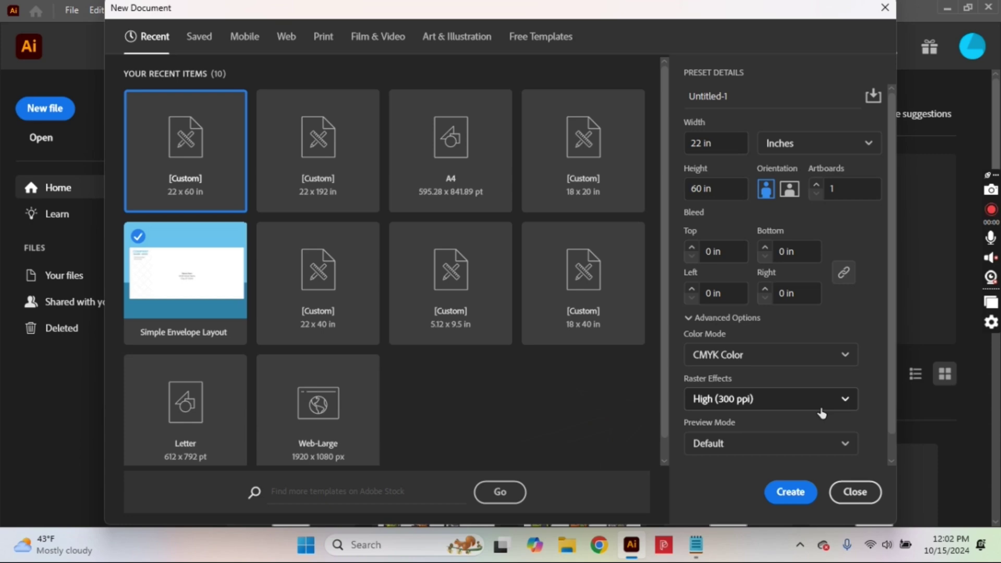
click(790, 492)
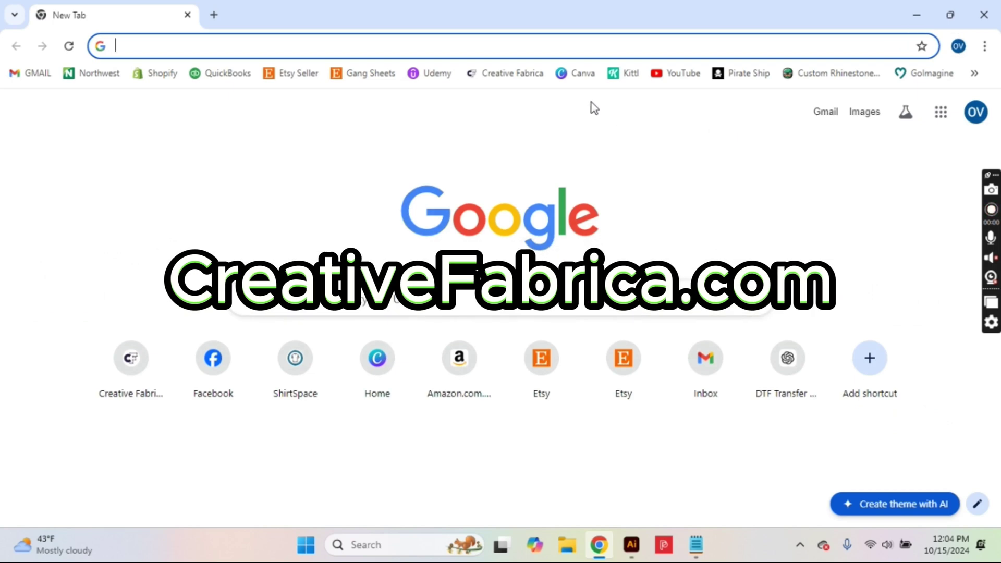
Open the Creative Fabrica website and open the Christmas Reindeer Bow design from the recommendations in a new tab.
click(521, 76)
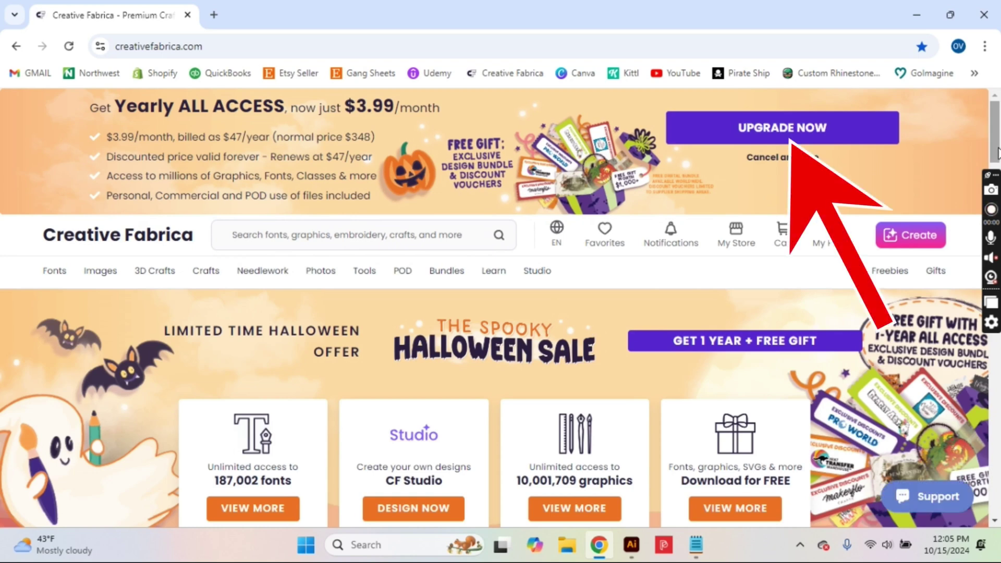
scroll(996, 152, down, 7)
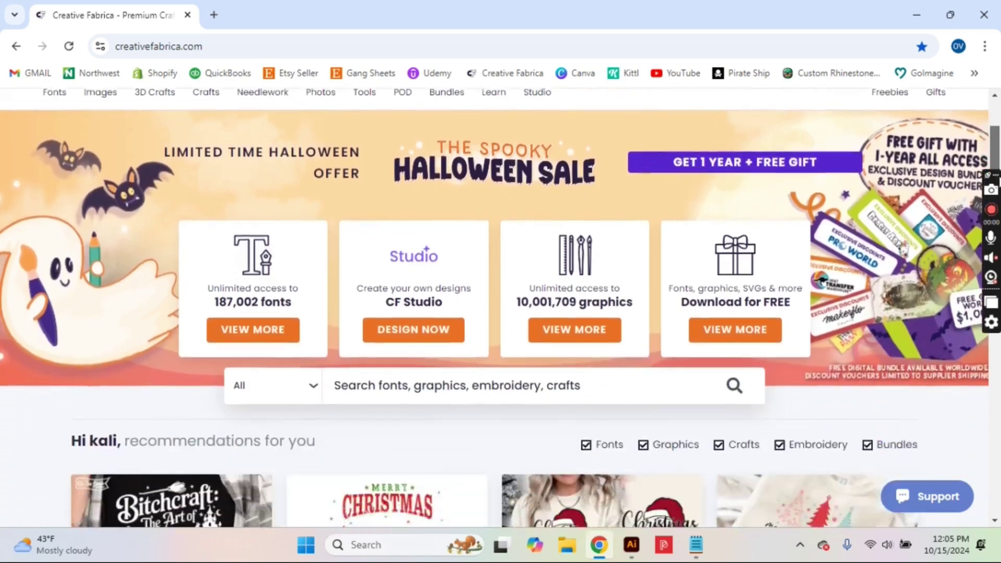
scroll(501, 308, down, 1)
scroll(501, 308, down, 4)
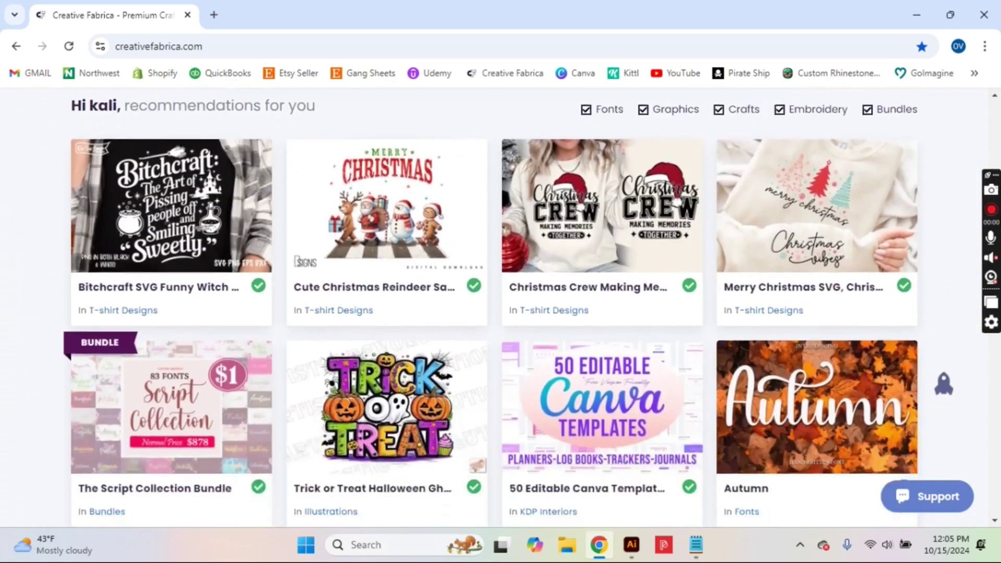
scroll(490, 313, down, 1)
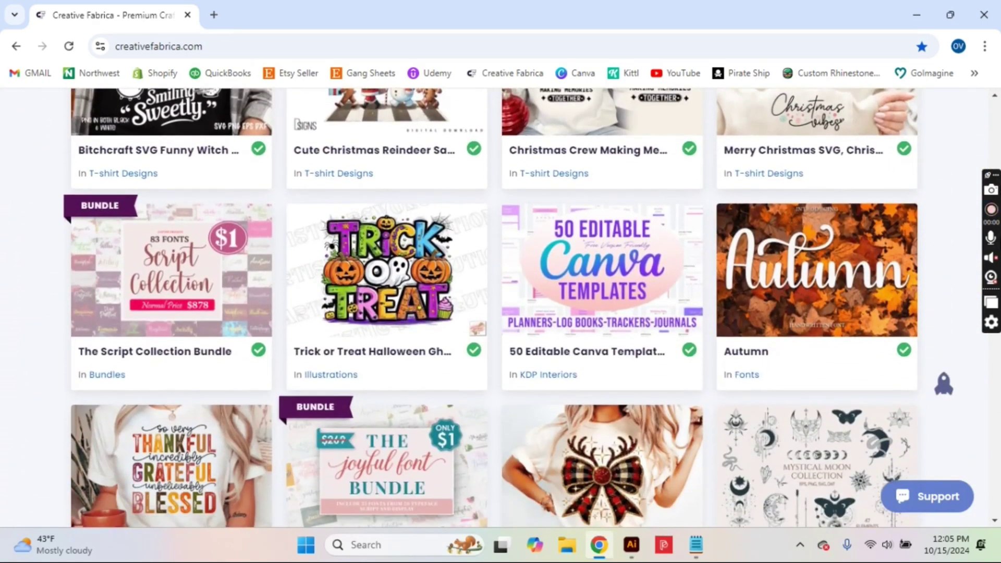
scroll(491, 308, down, 5)
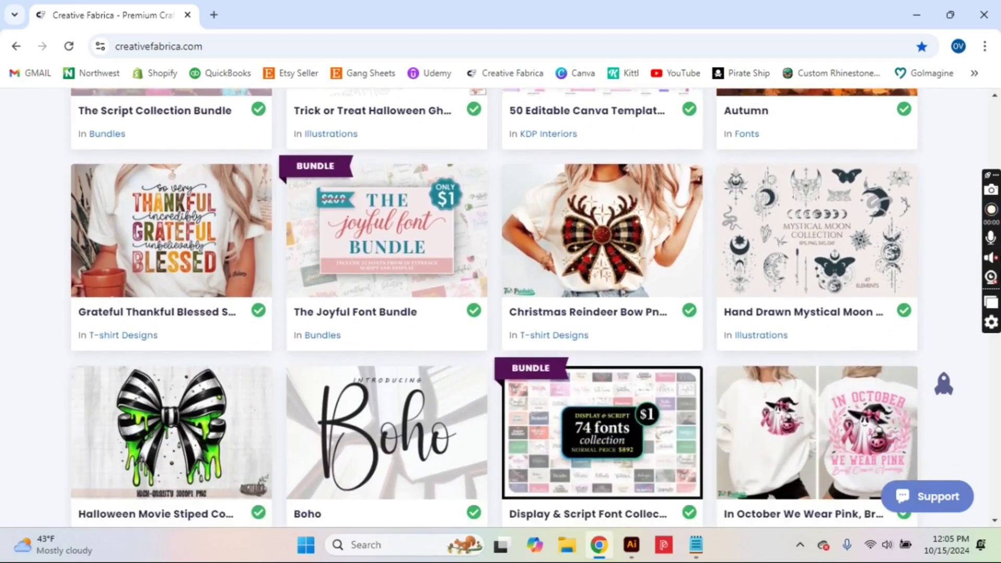
scroll(495, 308, down, 4)
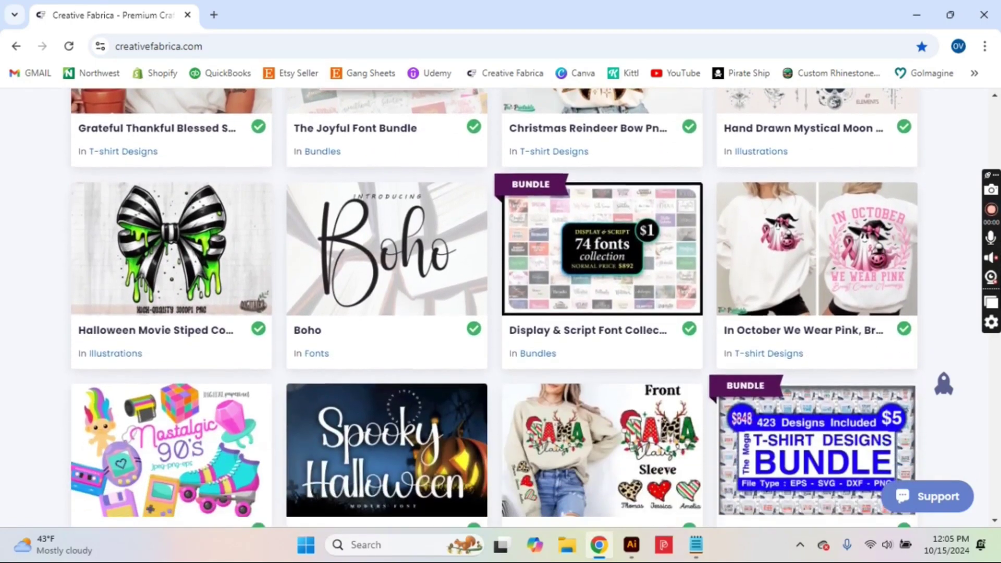
scroll(556, 375, up, 7)
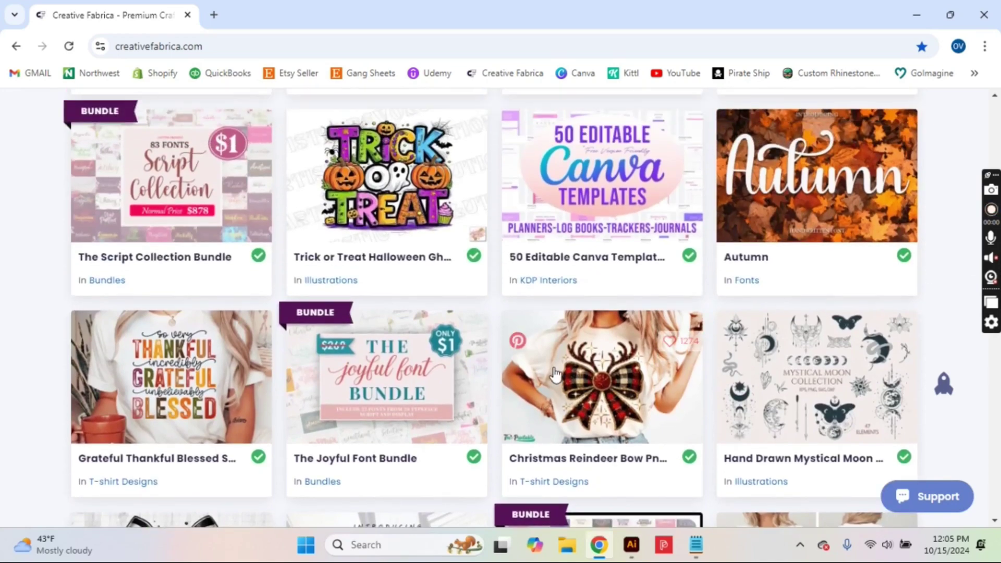
right_click(556, 374)
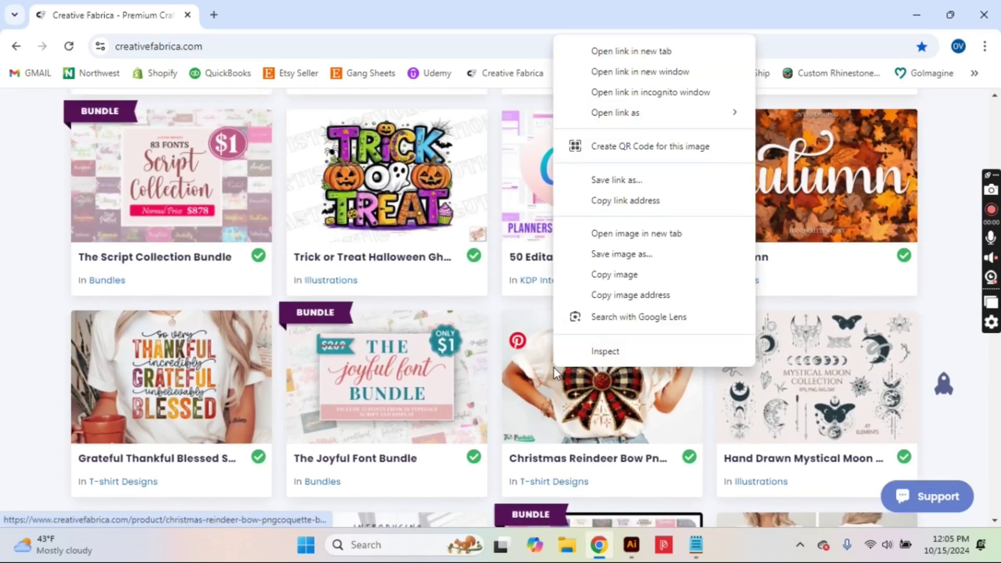
click(574, 58)
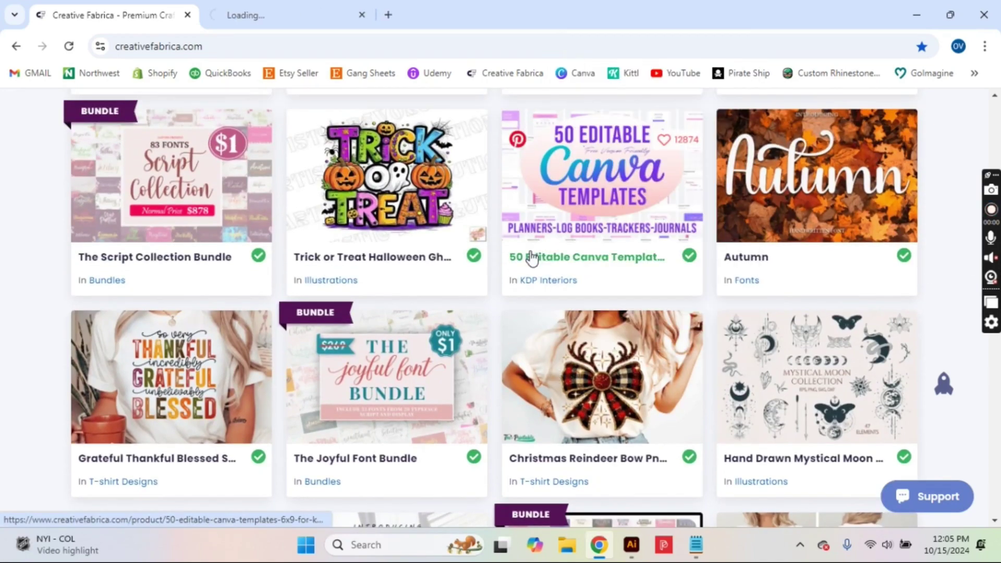
Open the Cute Christmas Reindeer Santa Snowman design from the recommendations in a new tab.
scroll(531, 256, up, 5)
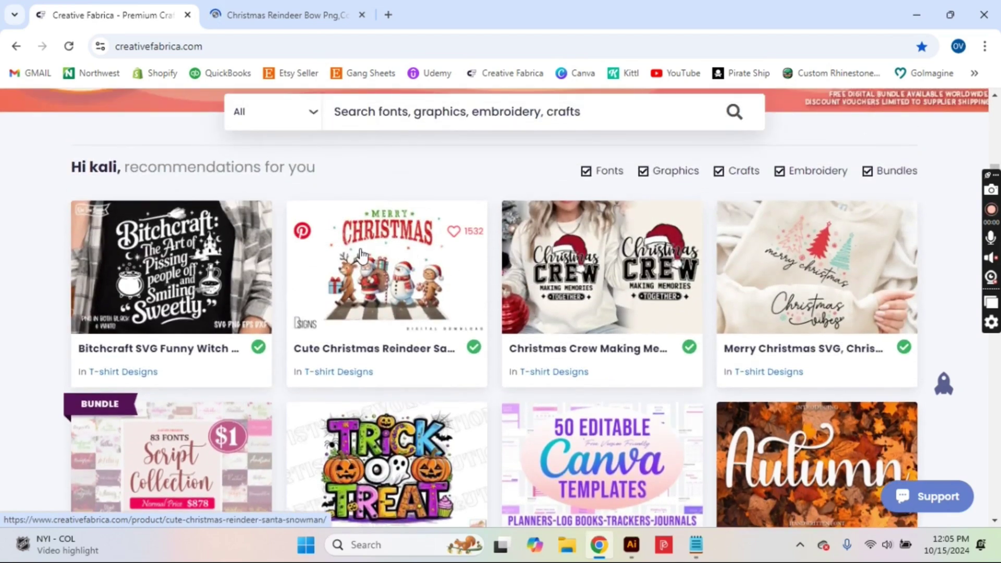
right_click(361, 251)
click(376, 265)
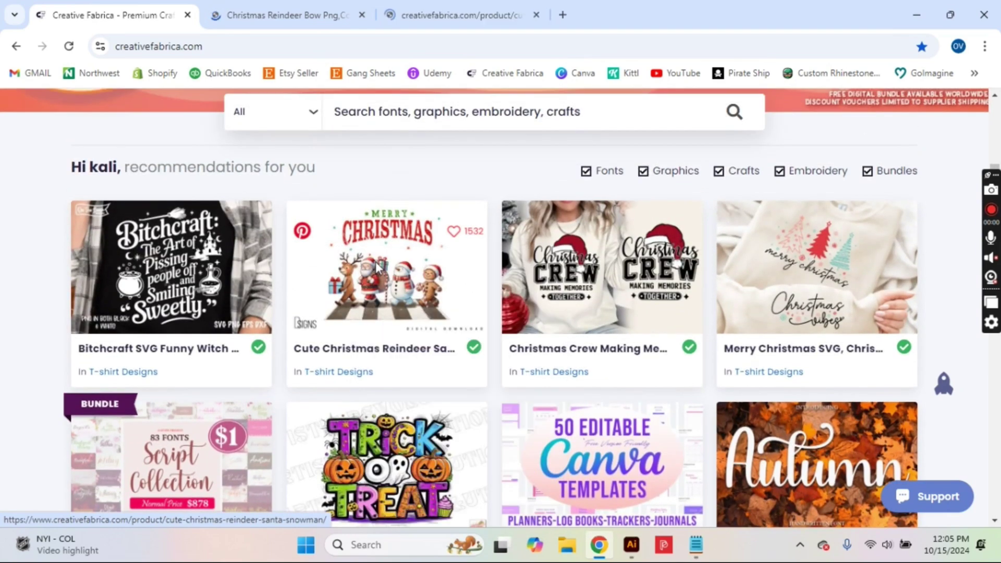
Download the Christmas Reindeer Bow graphic from its product page and open the downloaded zip file.
key(ctrl+Tab)
scroll(565, 239, down, 5)
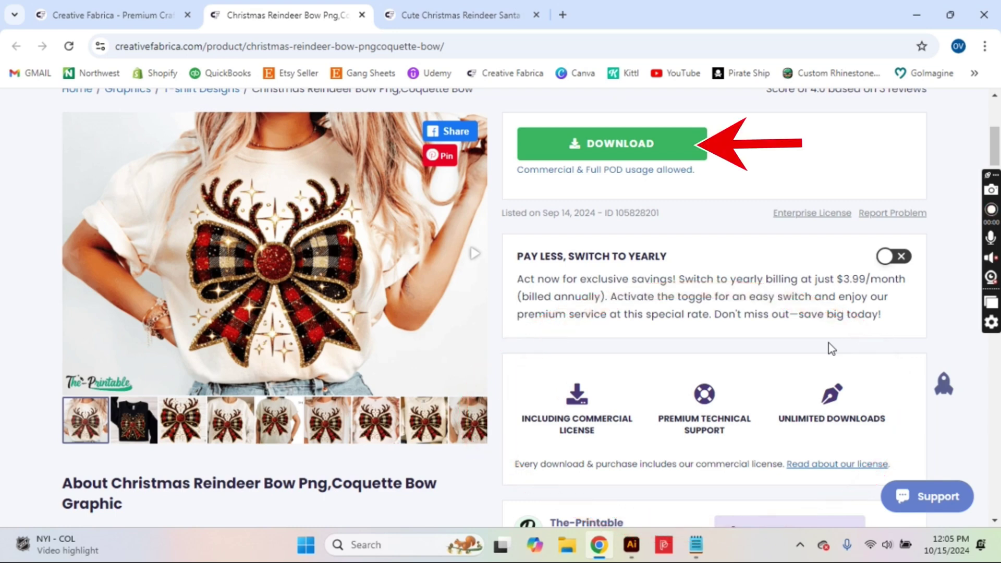
click(574, 144)
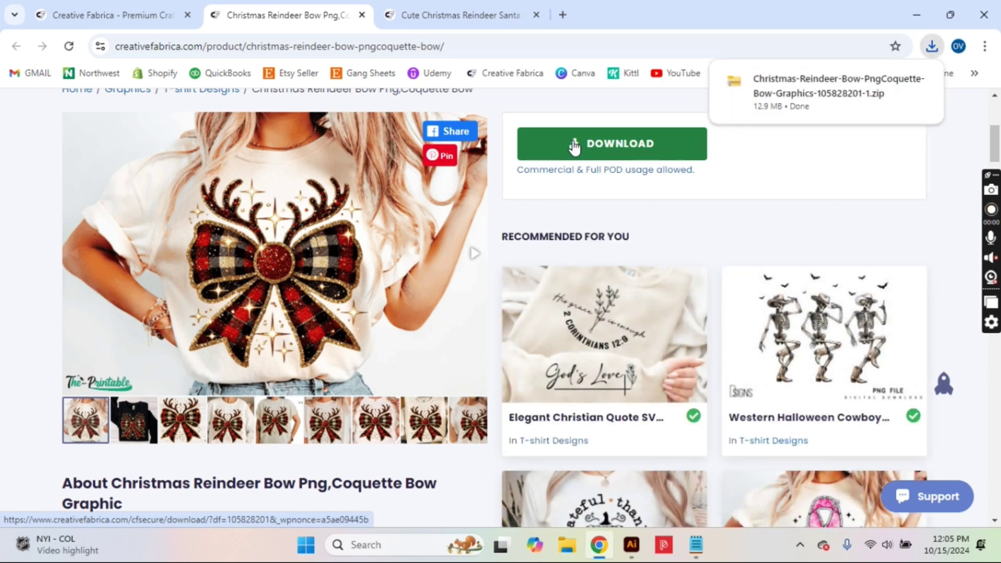
click(791, 90)
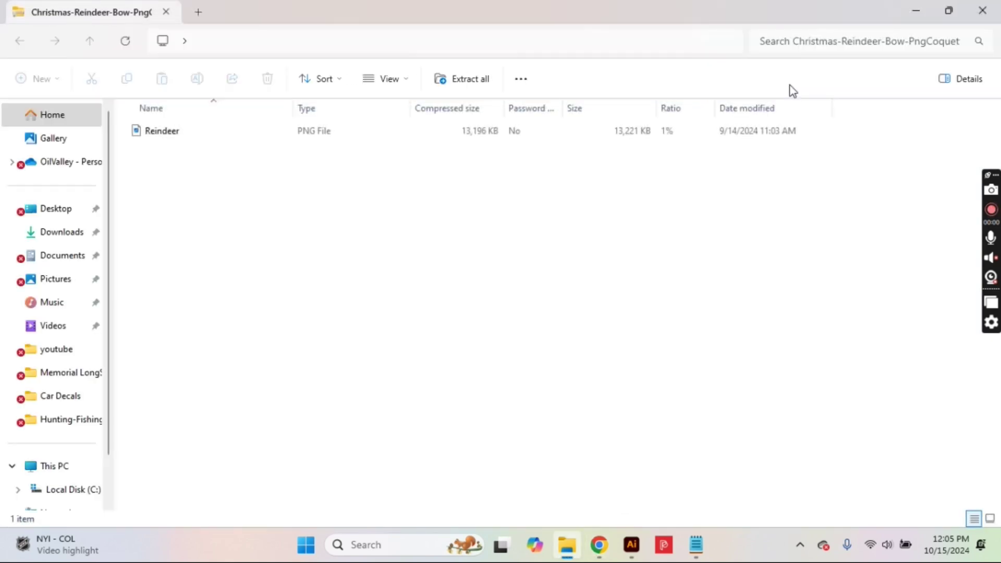
Extract the Christmas Reindeer Bow archive into the Downloads folder.
click(483, 83)
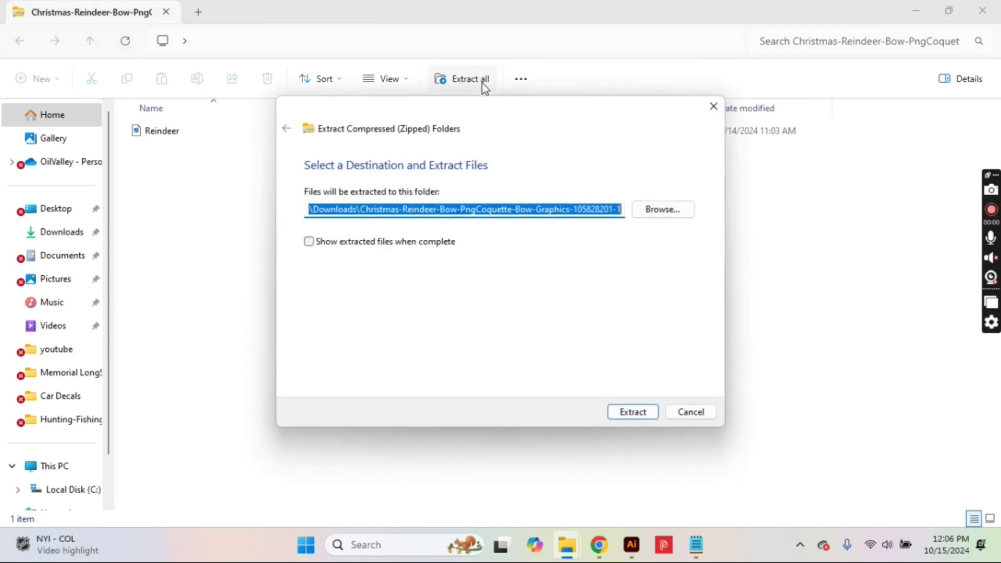
click(640, 211)
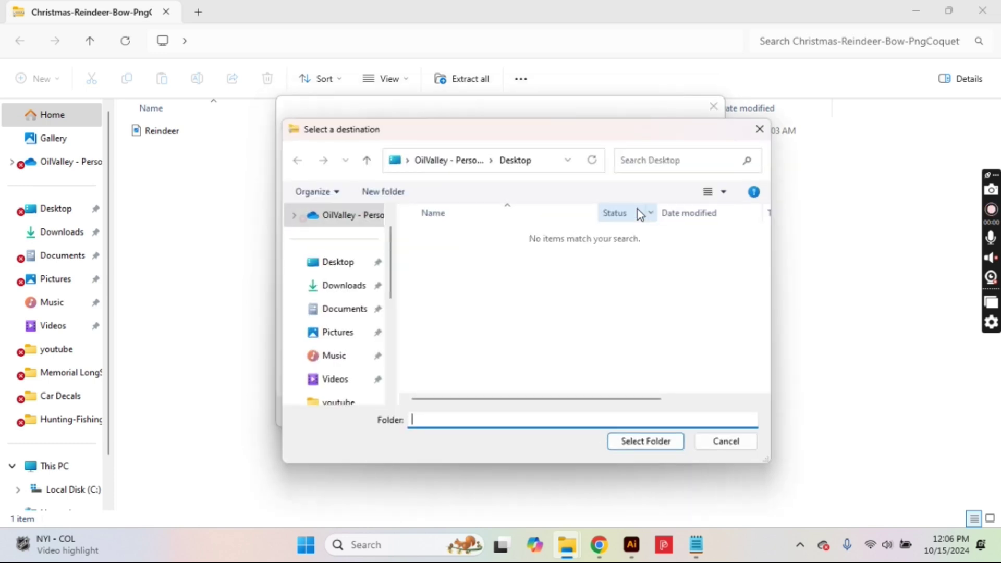
click(341, 295)
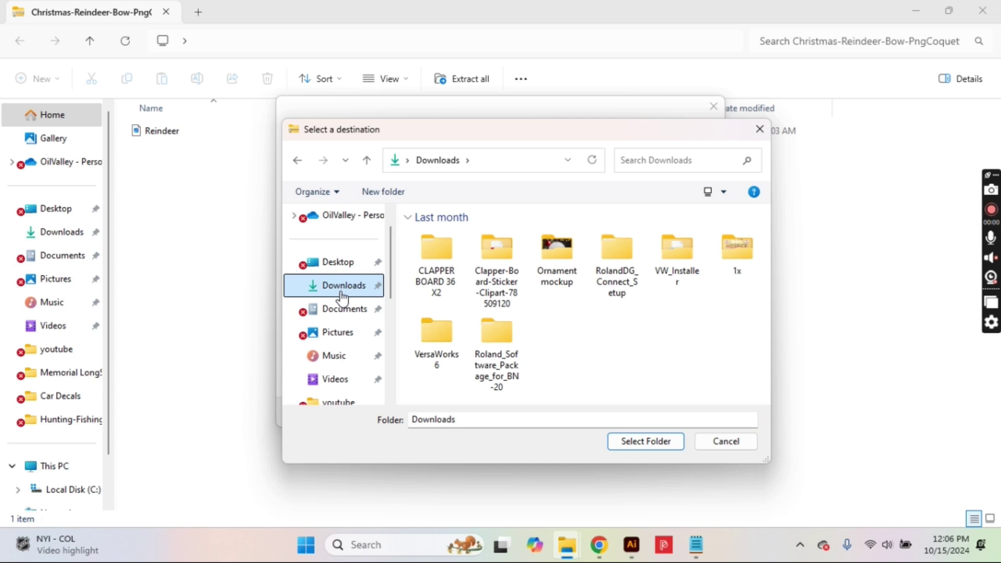
click(629, 444)
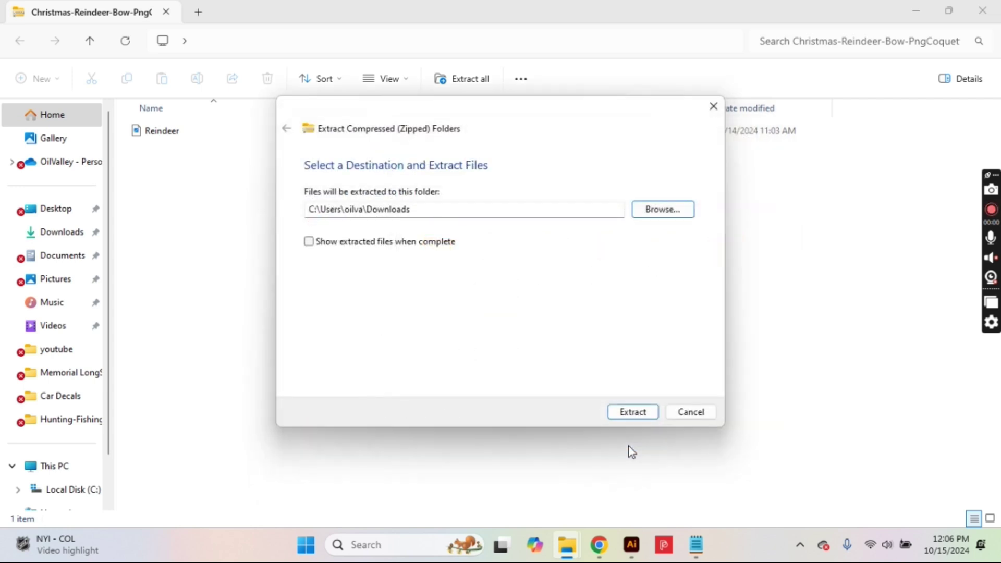
click(631, 412)
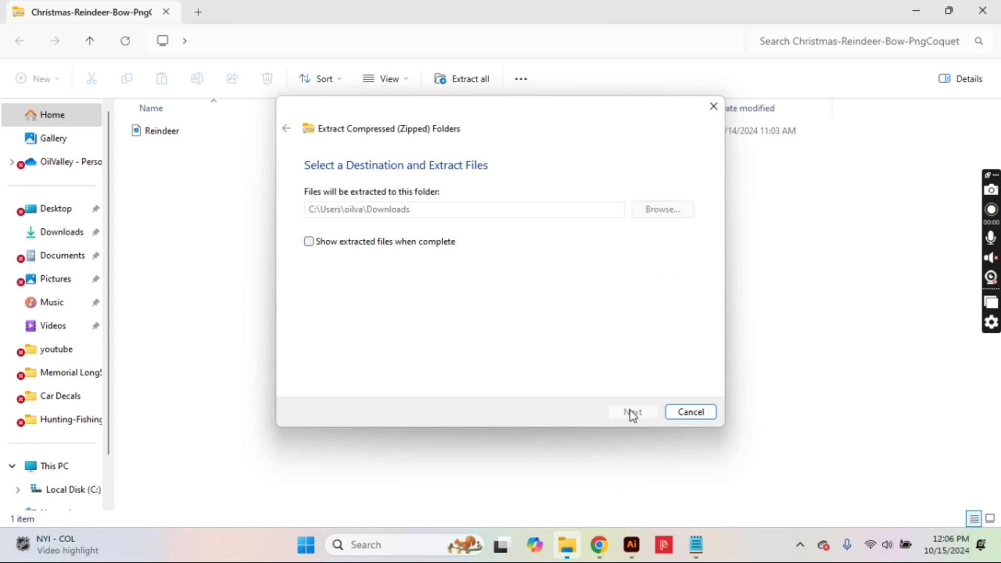
Return to Chrome, download the Cute Christmas Reindeer Santa Snowman graphic and open its zip file.
key(alt+Tab)
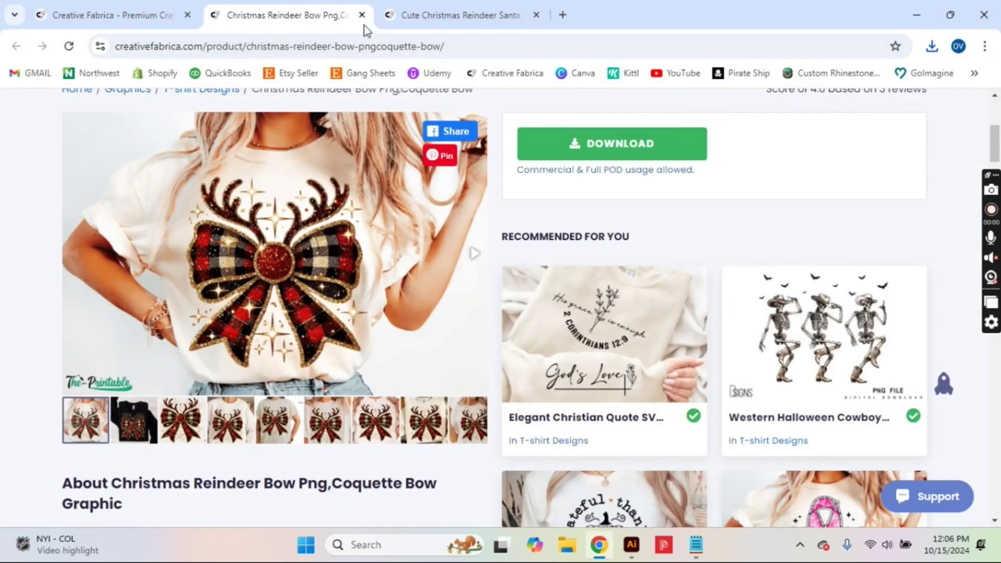
click(362, 14)
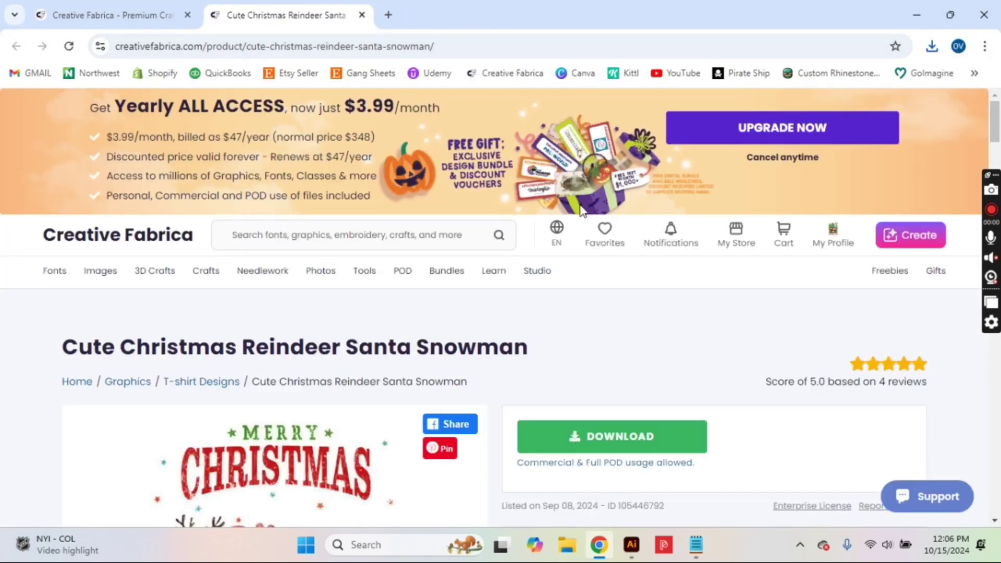
scroll(672, 233, down, 1)
scroll(671, 232, down, 5)
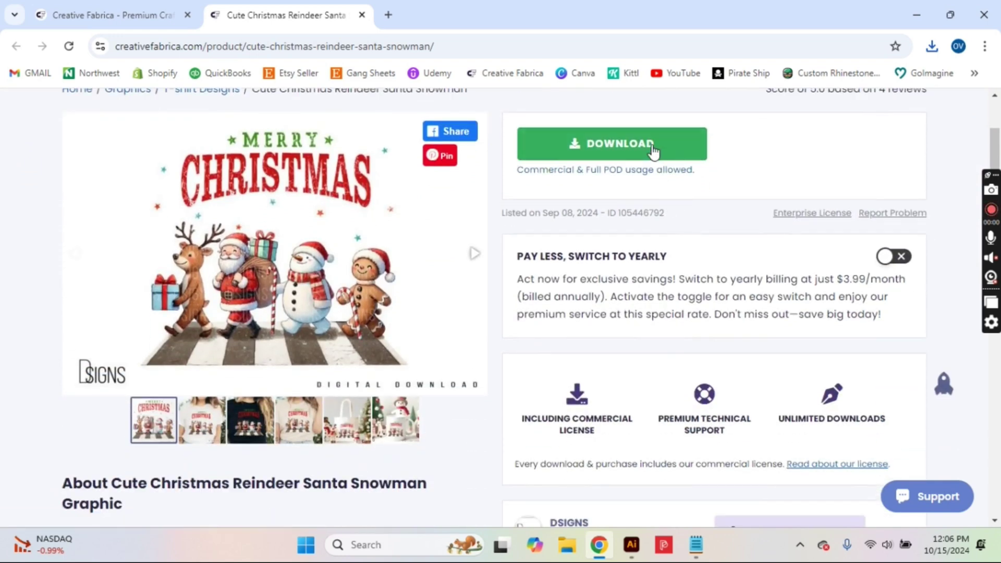
click(653, 151)
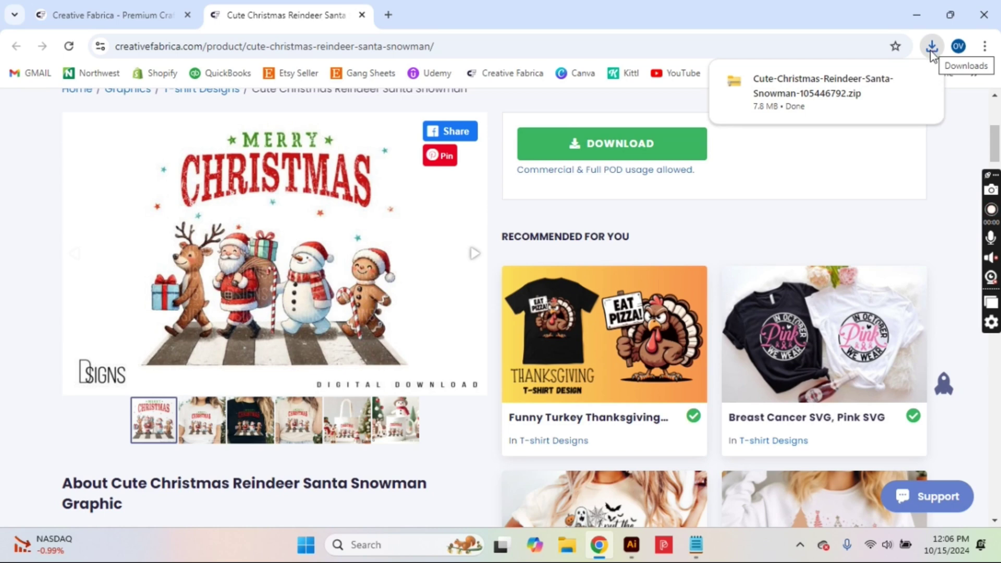
click(890, 97)
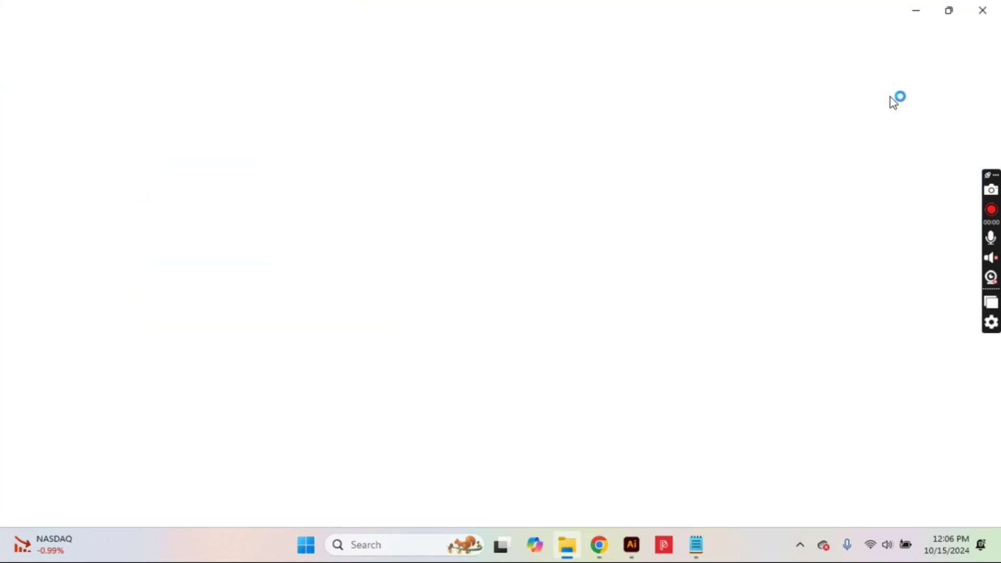
Delete the __MACOSX folder from the Cute Christmas Reindeer Santa Snowman archive.
click(329, 132)
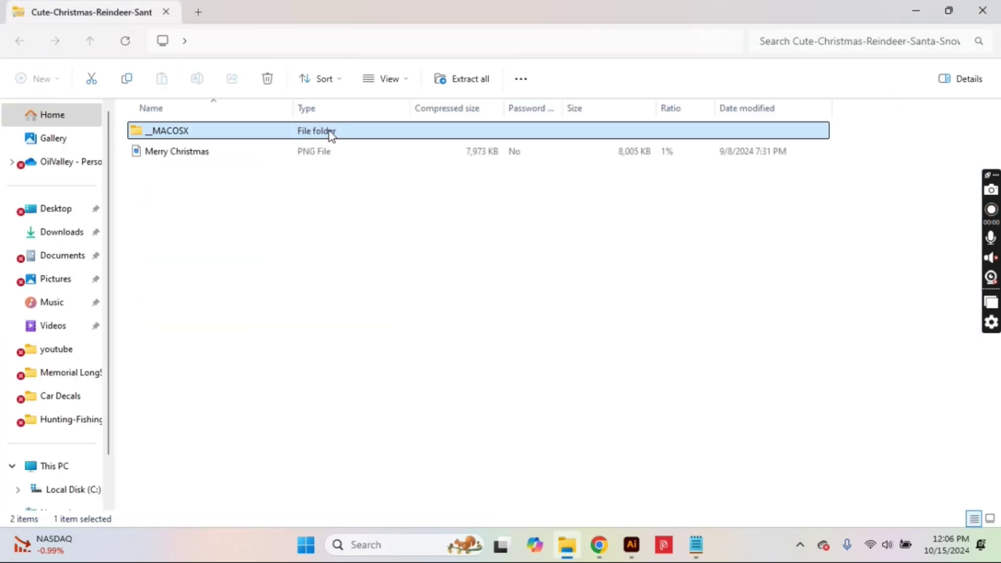
click(267, 79)
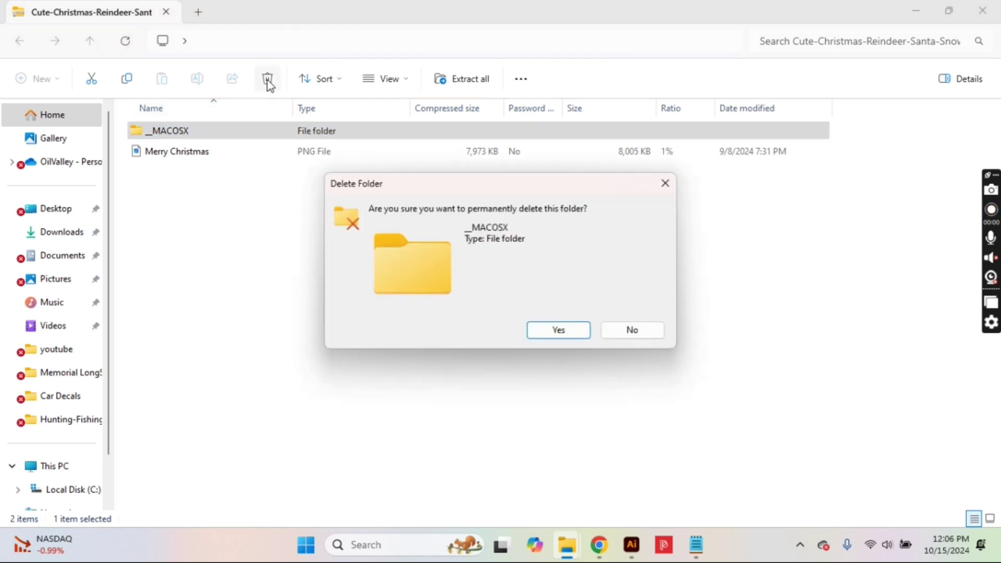
click(547, 332)
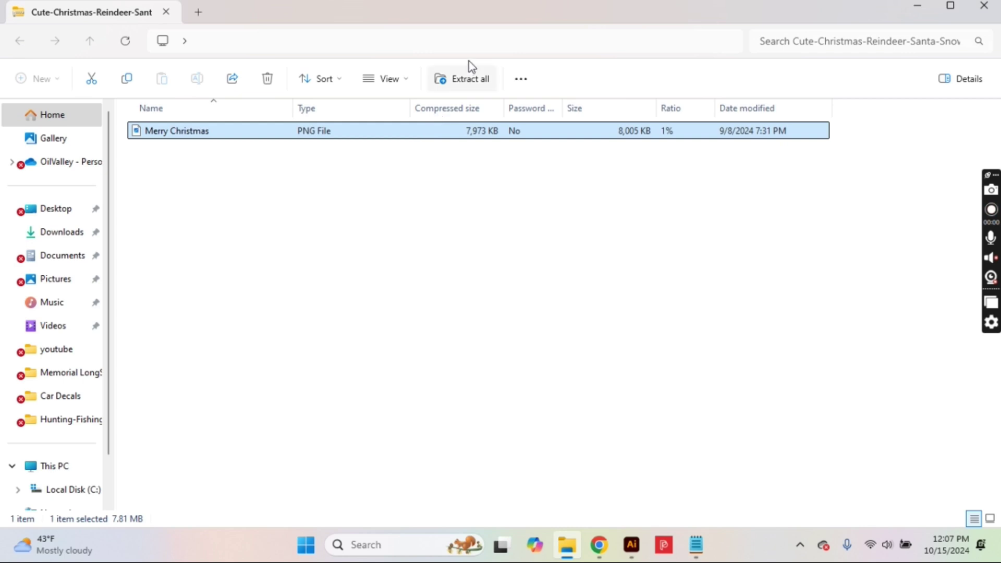
Extract the Cute Christmas Reindeer Santa Snowman archive into the Downloads folder.
click(471, 80)
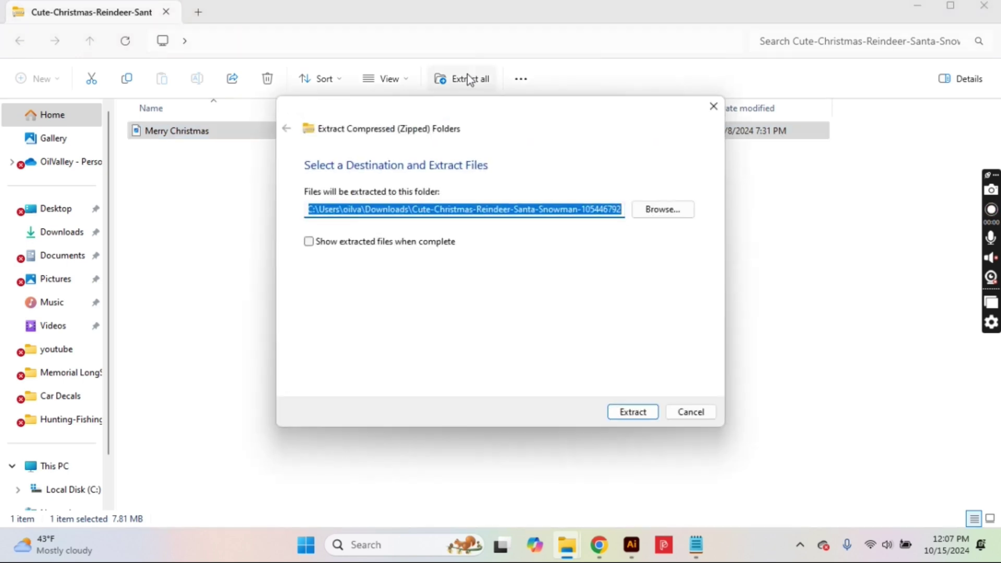
click(652, 214)
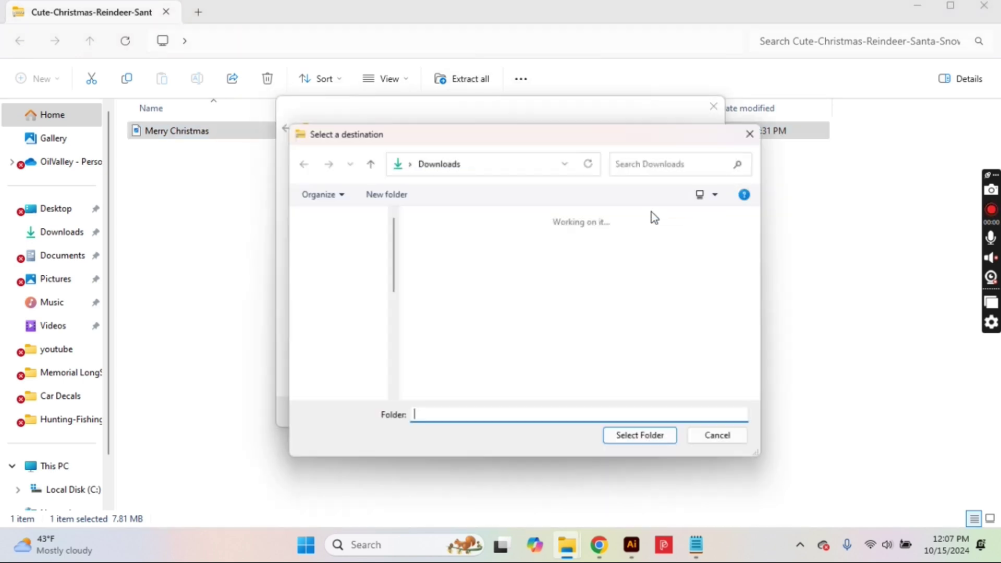
click(352, 292)
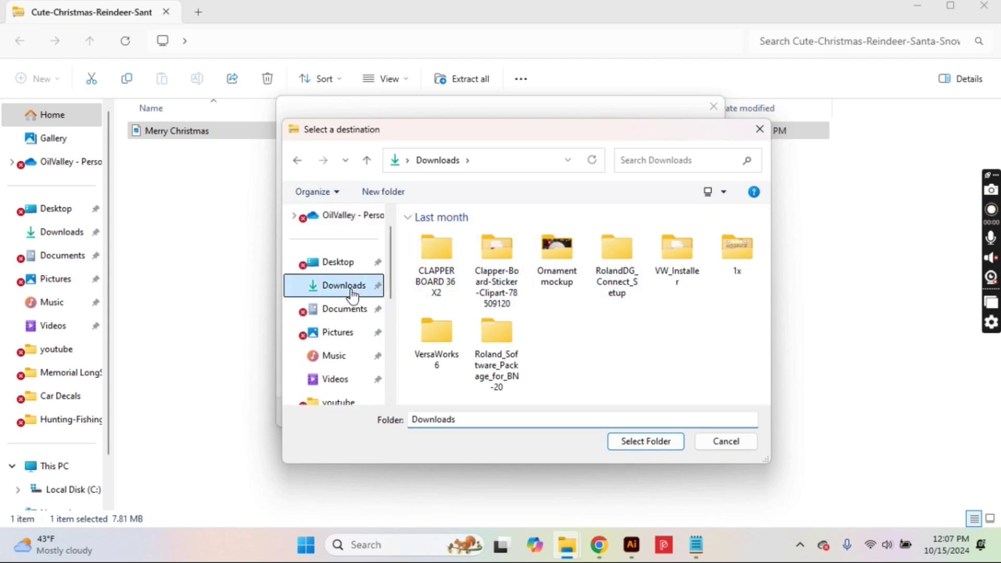
click(627, 449)
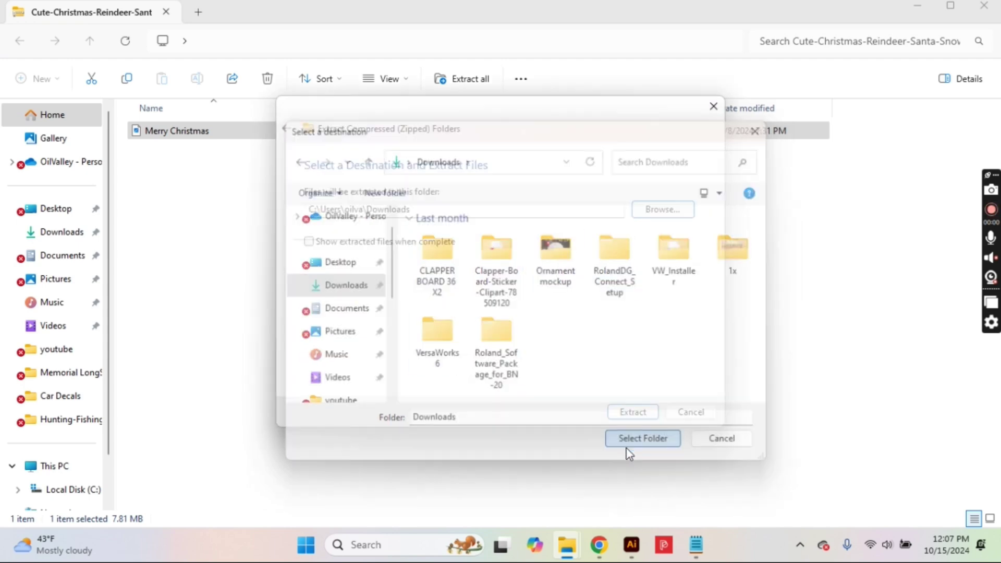
click(631, 414)
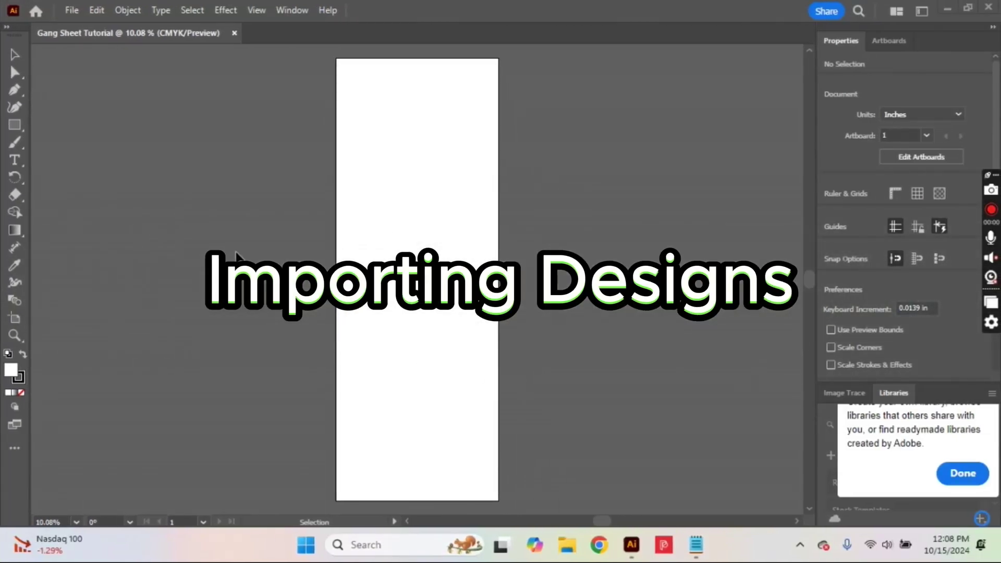
Switch to Illustrator, start placing files from the Downloads folder, and delete the two Christmas zip archives there.
click(75, 11)
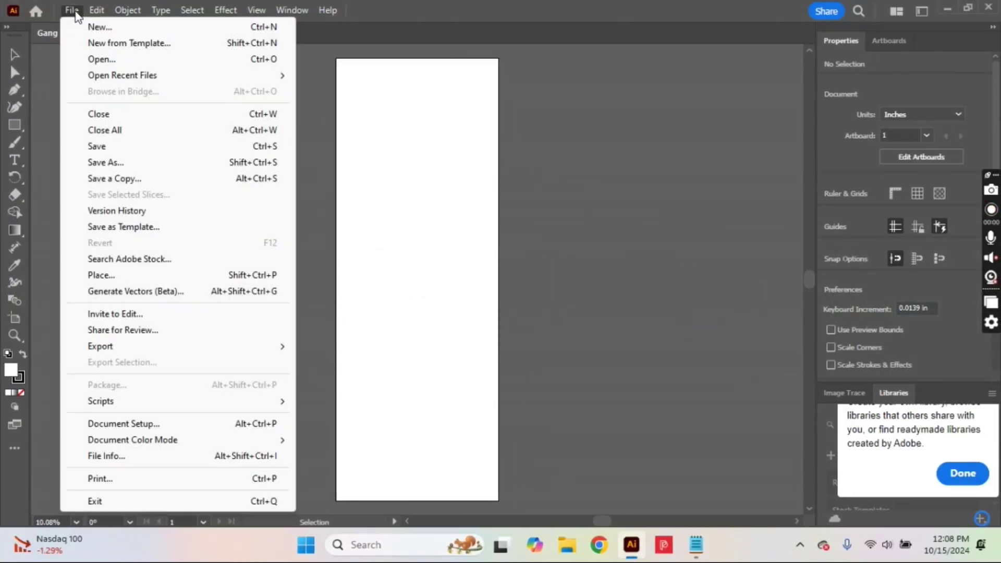
click(107, 276)
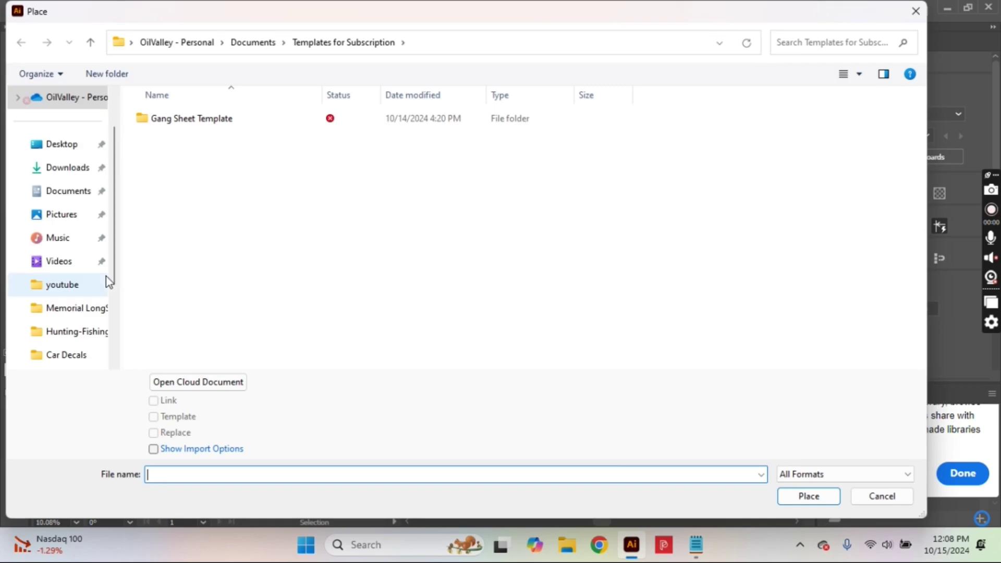
click(84, 181)
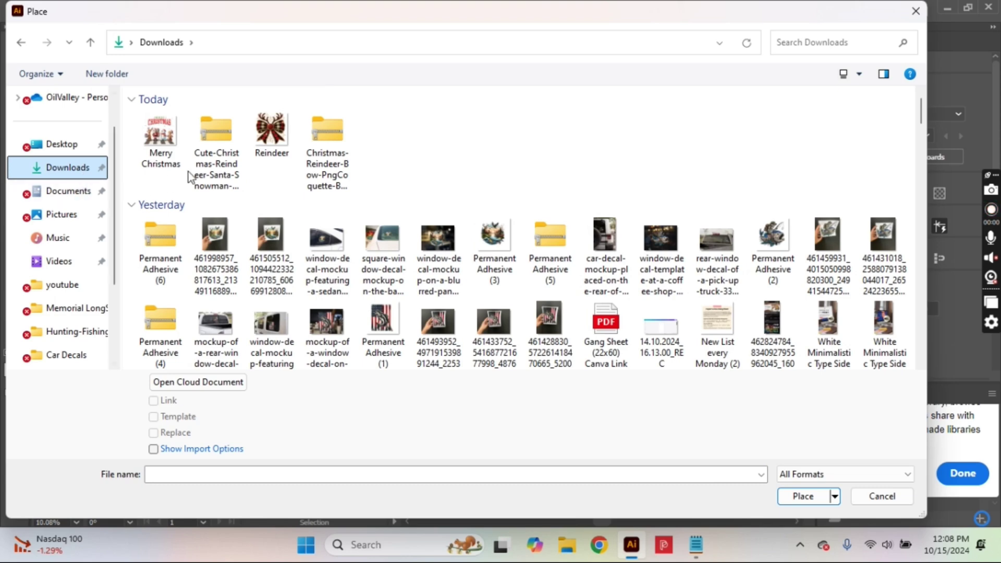
click(223, 159)
ctrl+click(341, 171)
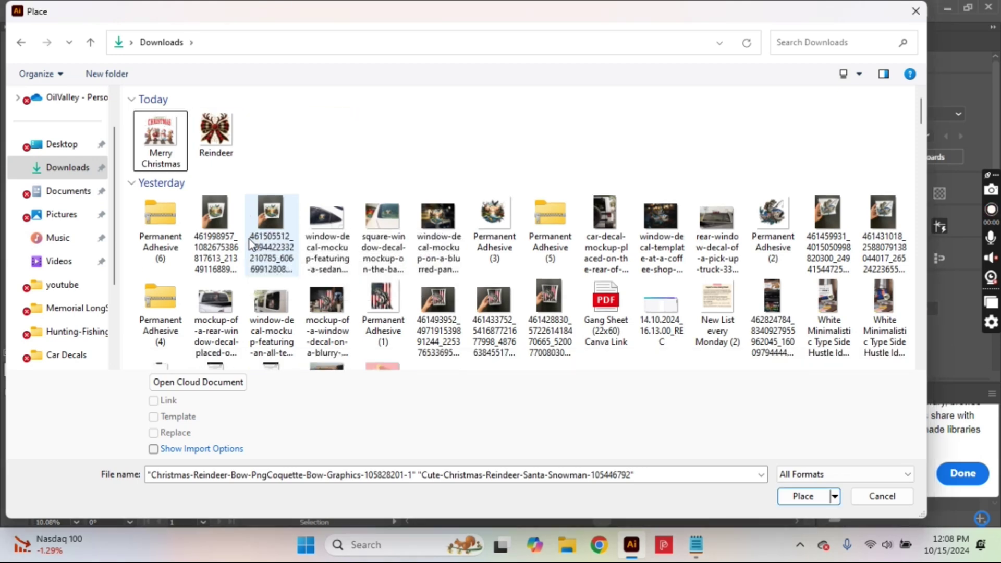
Place the Merry Christmas and Reindeer images on the gang sheet at their original sizes.
click(224, 151)
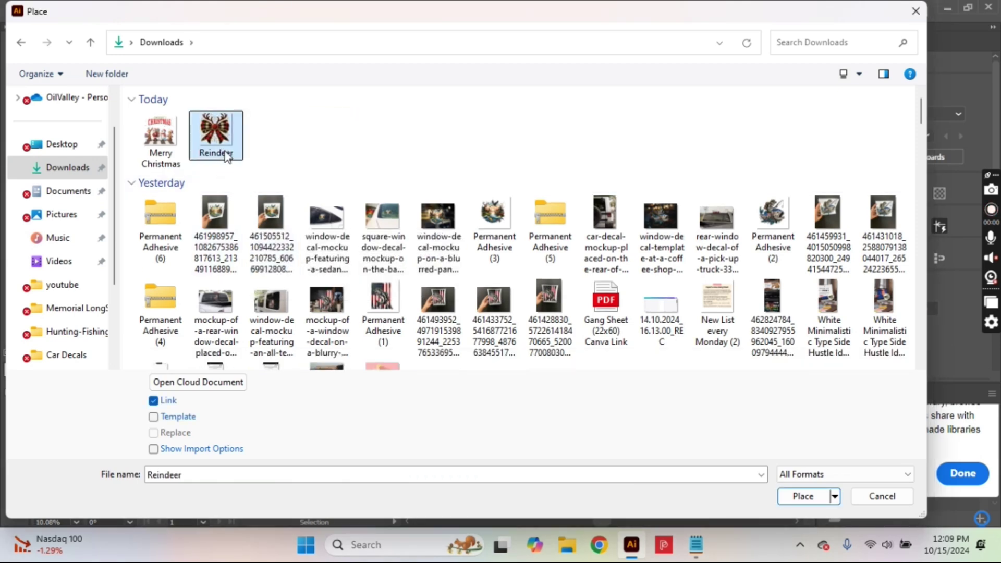
ctrl+click(162, 152)
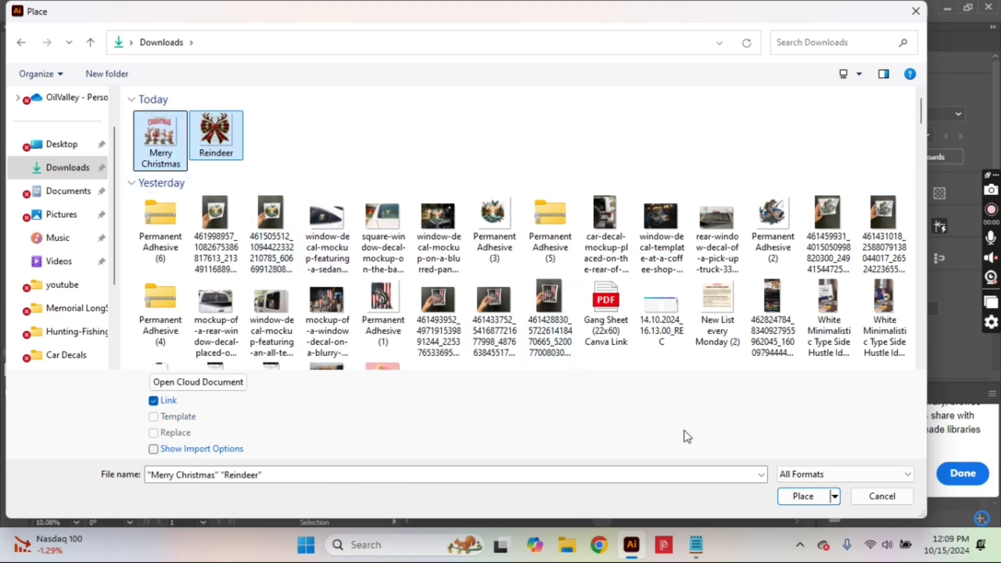
click(804, 496)
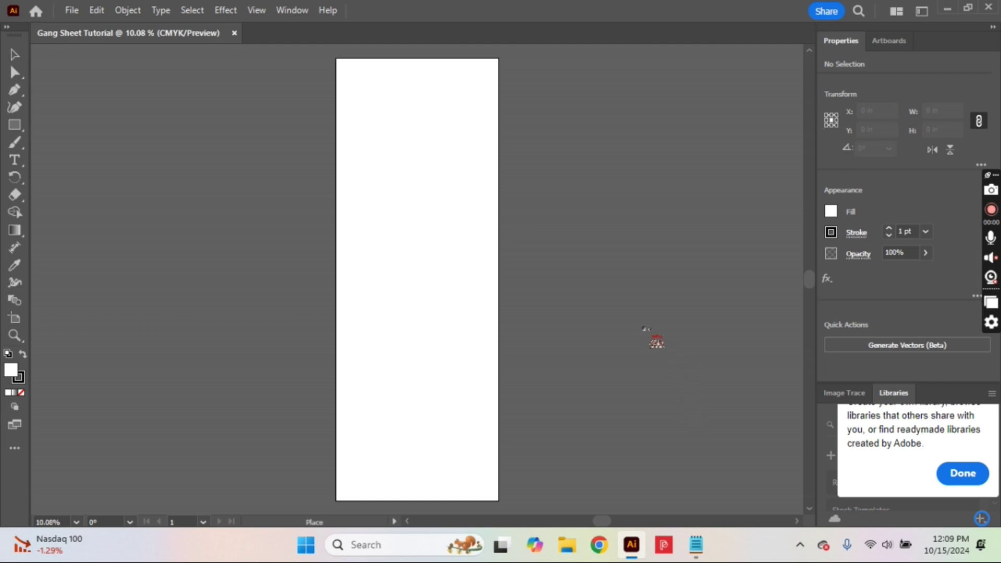
click(369, 179)
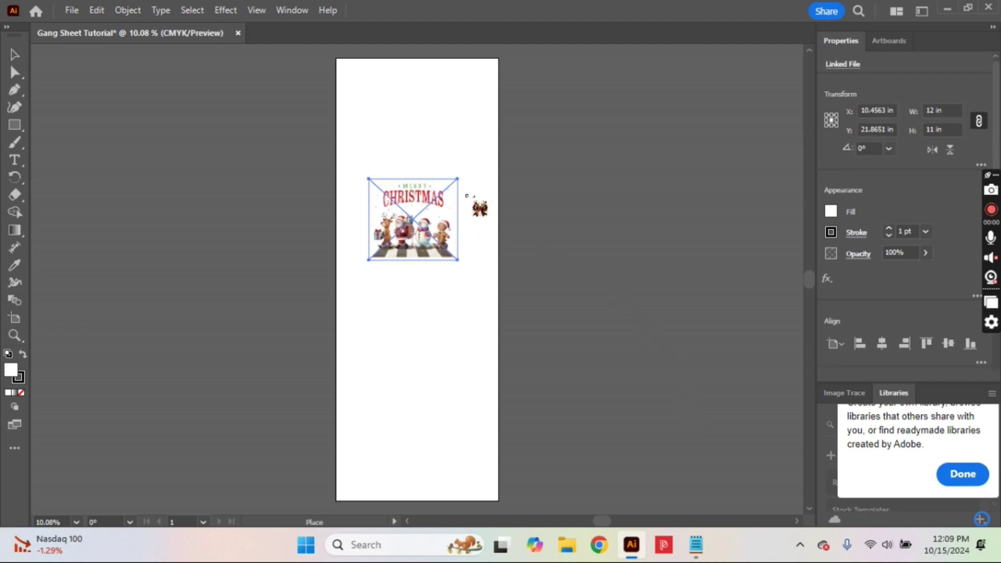
click(426, 78)
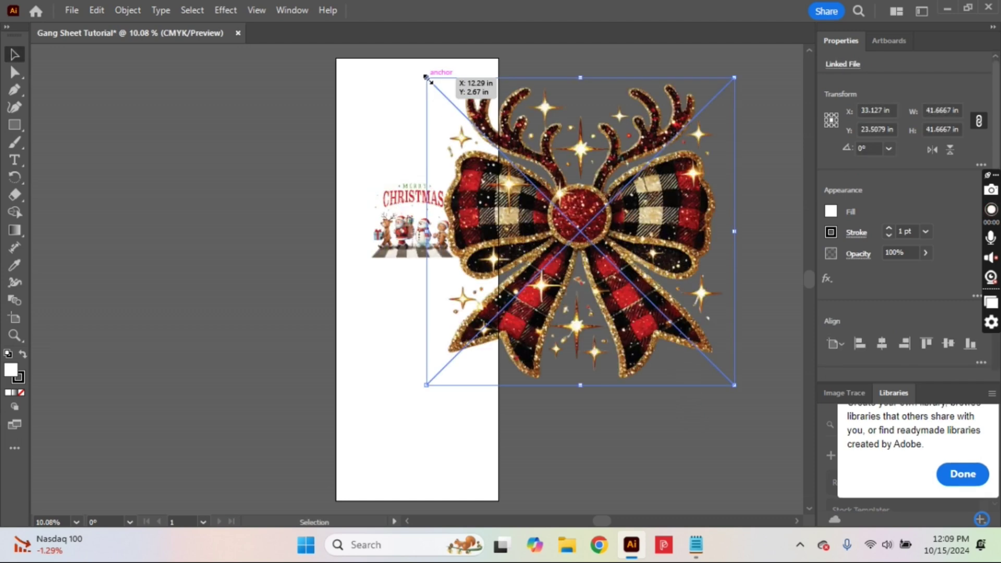
Move the Merry Christmas design off the artboard into the empty area to its left.
click(249, 256)
click(443, 224)
drag(407, 229, 192, 216)
Set the reindeer bow's width to 10 in with proportions kept, and move it just right of the artboard's upper part.
click(646, 216)
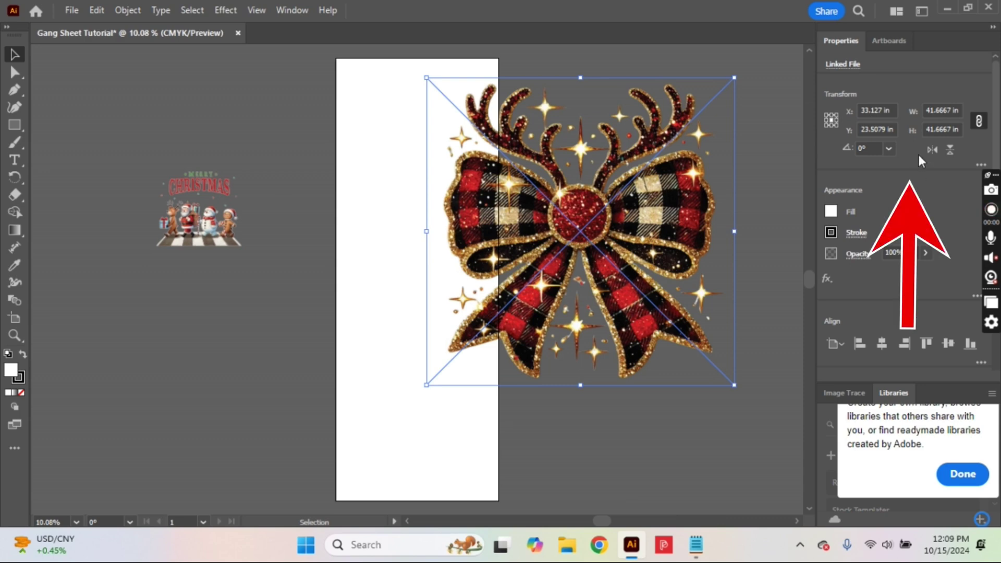
click(929, 110)
double_click(929, 110)
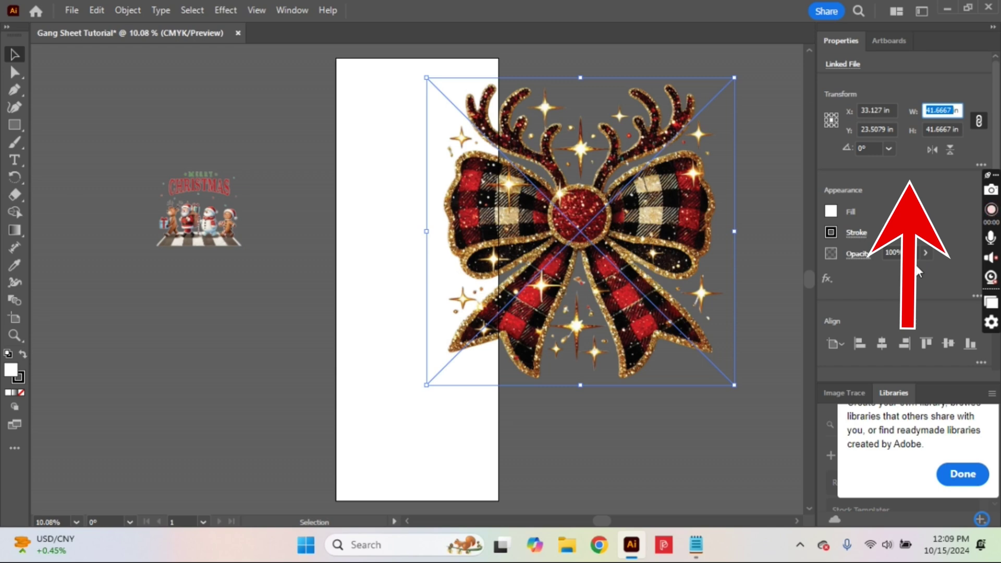
text(10in)
key(Return)
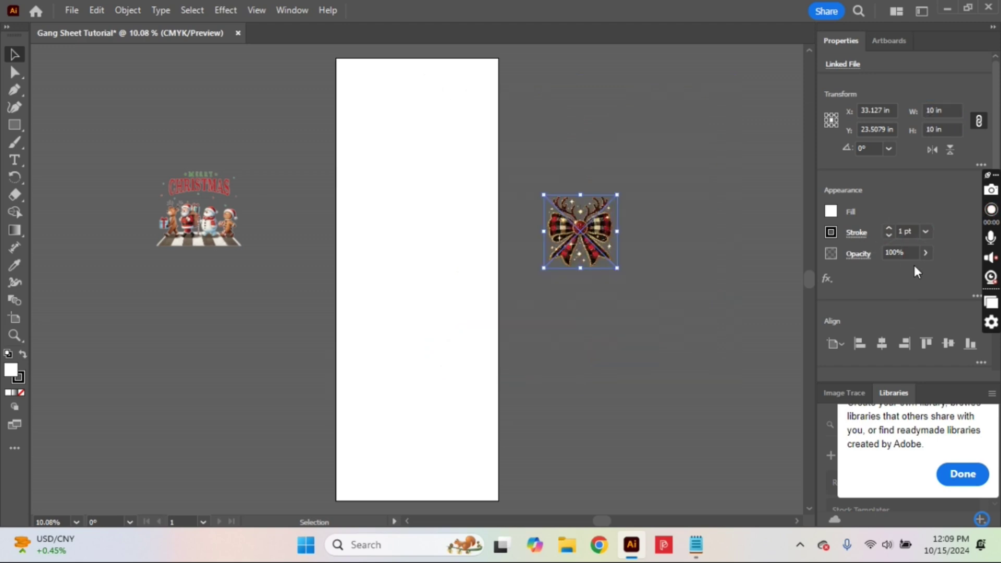
drag(564, 233, 528, 102)
Move the Merry Christmas design below the reindeer bow and set its width to 10 in, keeping proportions.
drag(188, 241, 552, 256)
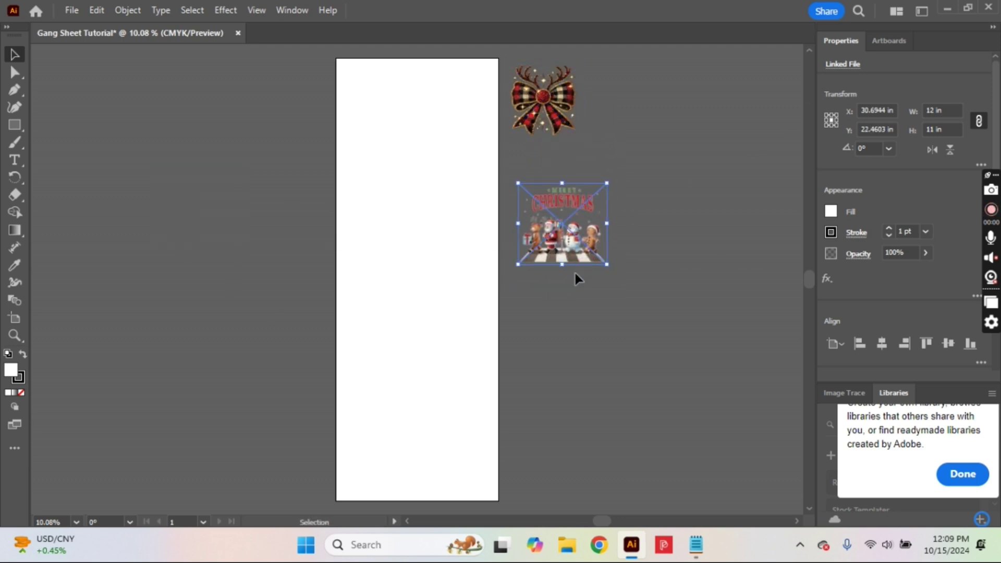
click(931, 110)
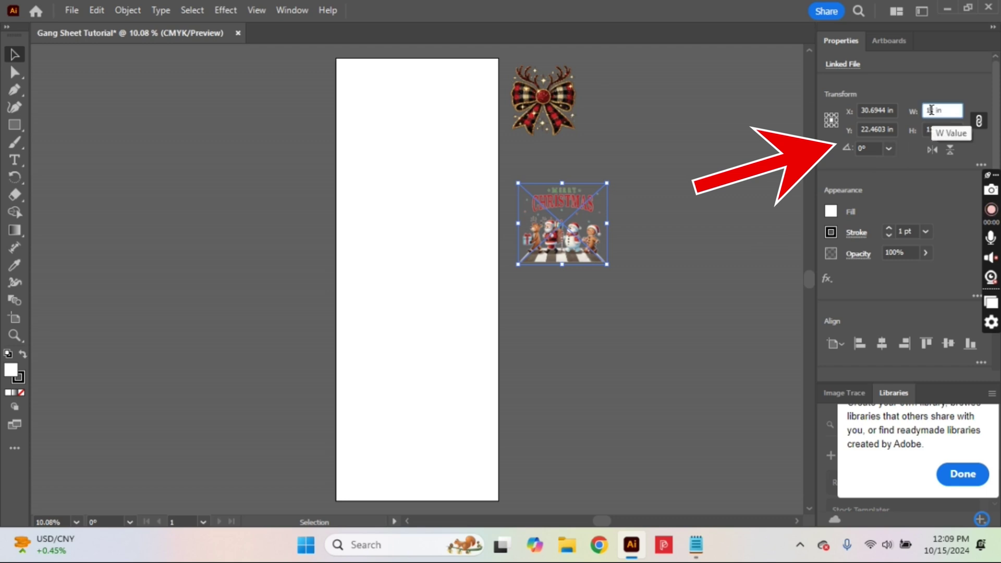
key(BackSpace)
key(BackSpace)
text(10)
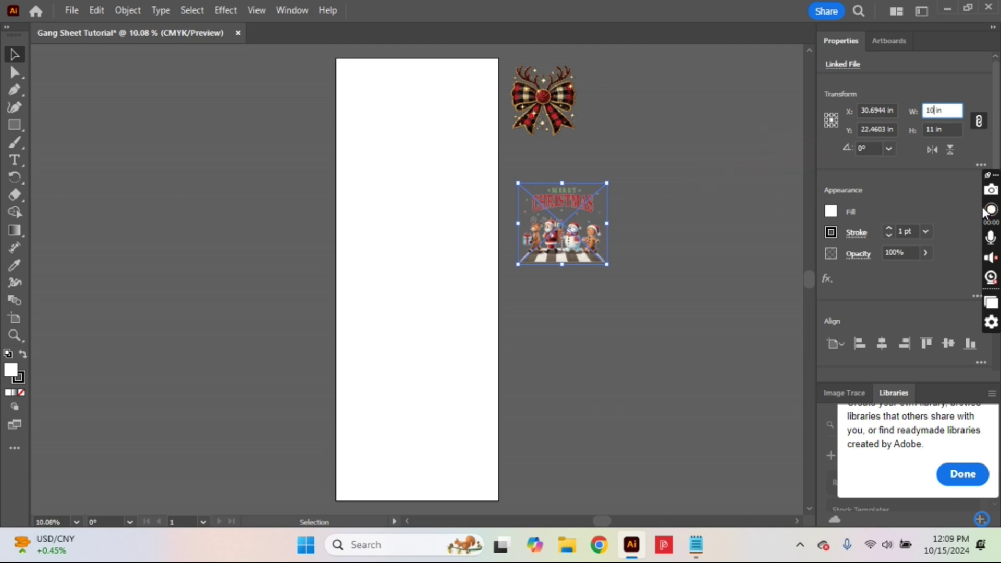
key(Return)
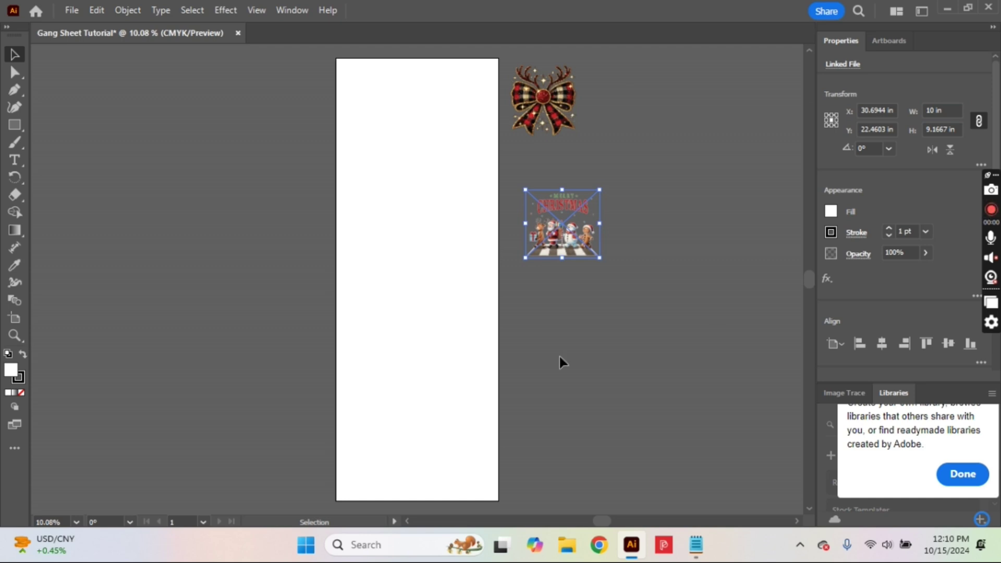
Move the Merry Christmas design to the artboard's upper-left corner and place a copy directly to its right.
drag(592, 236, 407, 107)
key(a)
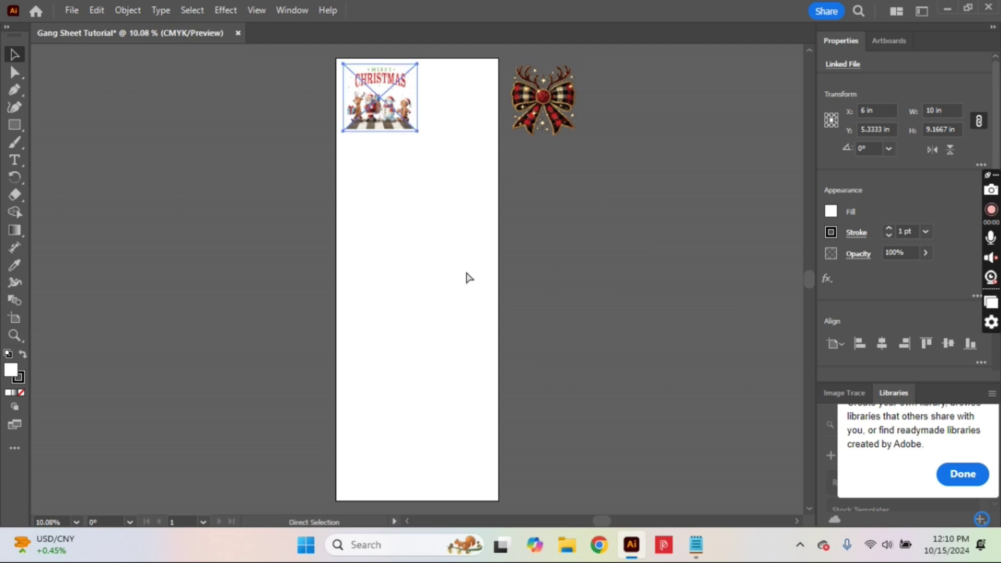
key(ctrl+c)
key(ctrl+v)
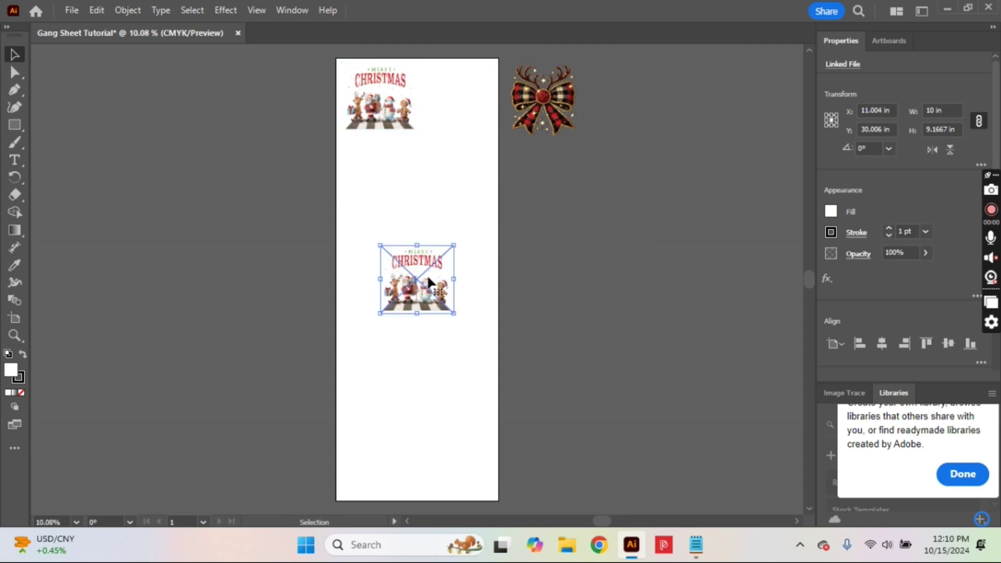
drag(421, 284, 456, 101)
click(465, 259)
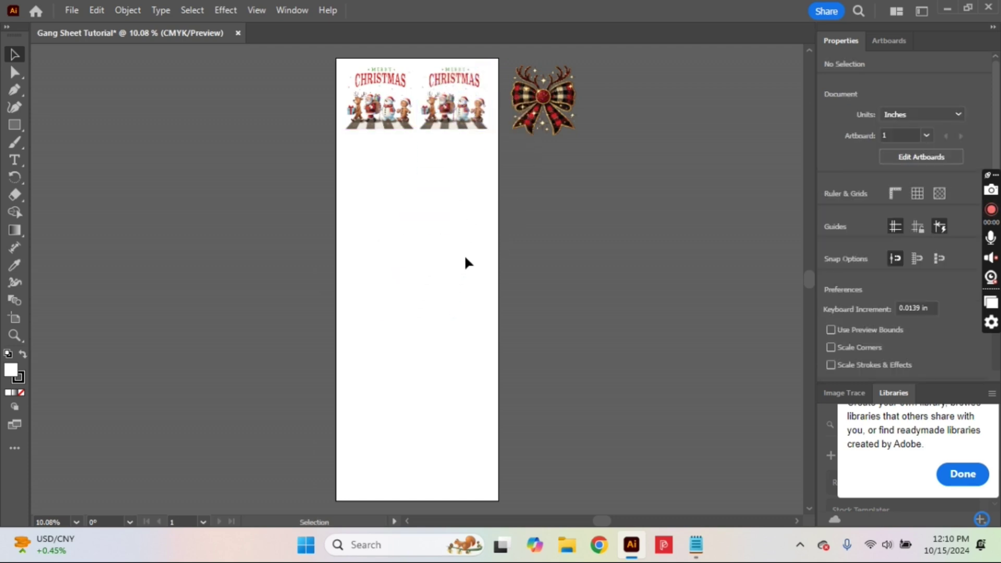
Align the two Merry Christmas designs by their vertical centers and move the pair up against the artboard's top edge.
drag(462, 196, 383, 106)
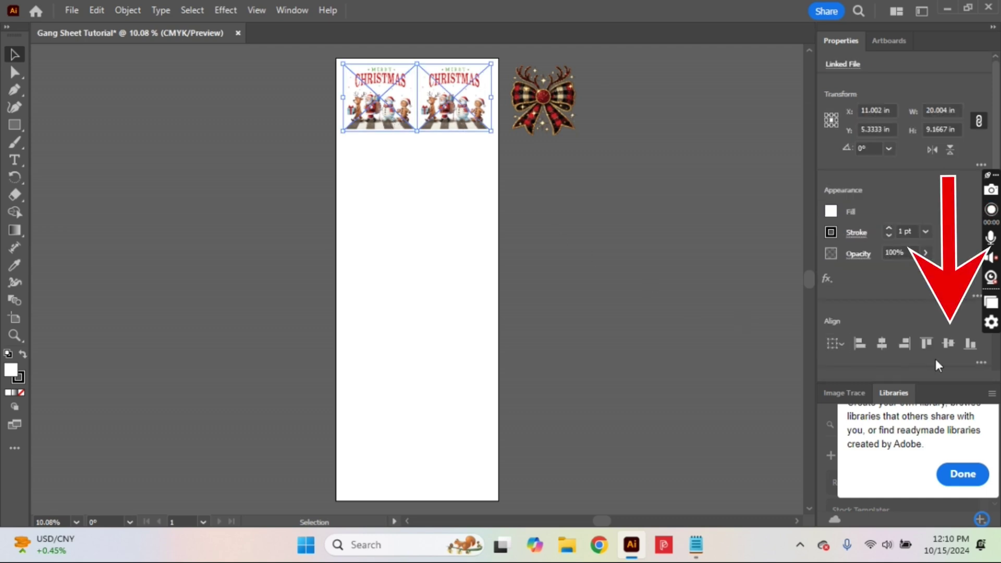
click(944, 349)
key(ctrl+equal)
key(ctrl+equal)
key(ctrl+equal)
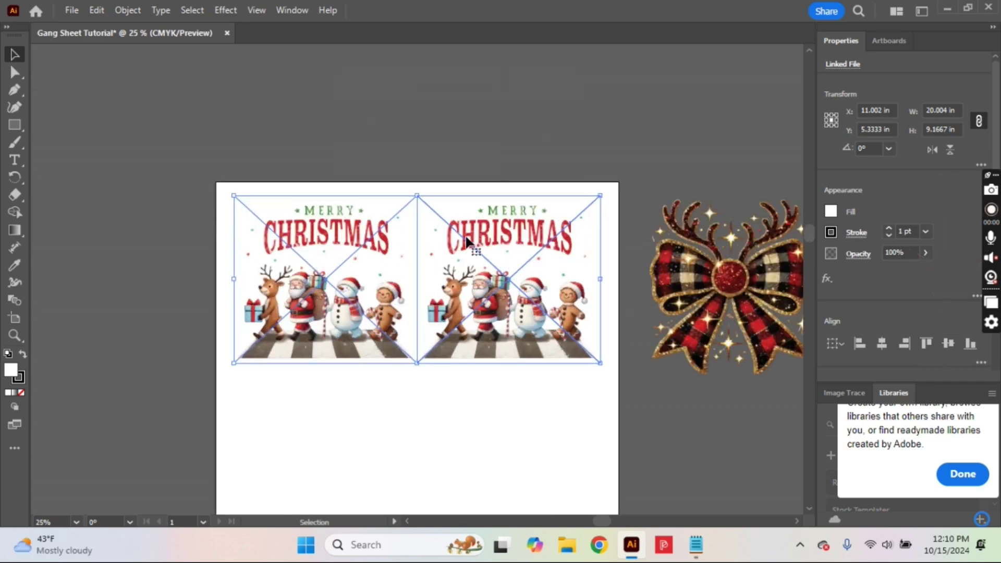
mouse_move(490, 229)
mouse_down()
mouse_move(490, 210)
mouse_move(494, 217)
mouse_up()
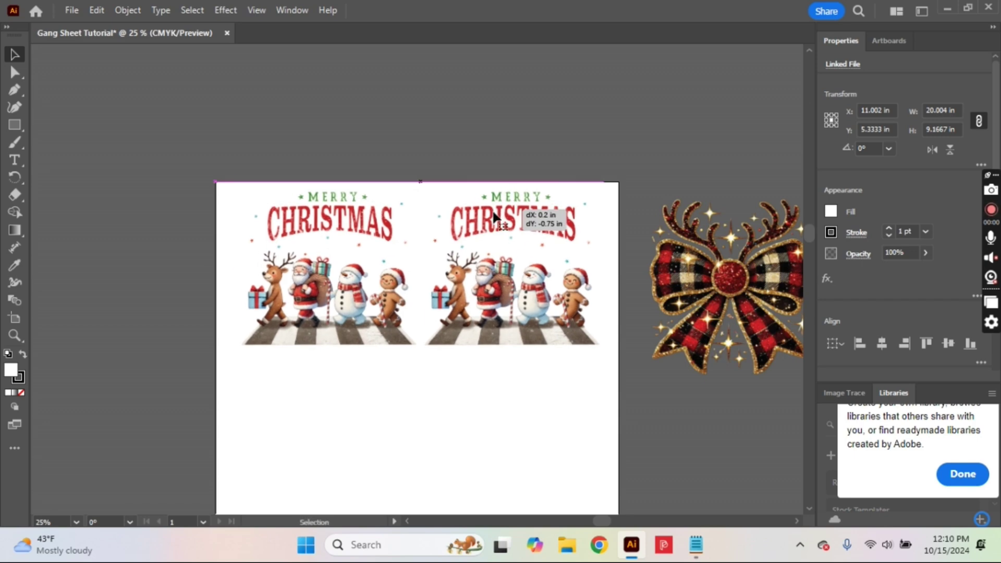
Copy the pair of Merry Christmas designs and place the duplicate directly underneath as a second row.
click(559, 446)
scroll(560, 446, down, 3)
key(ctrl+h)
right_click(540, 221)
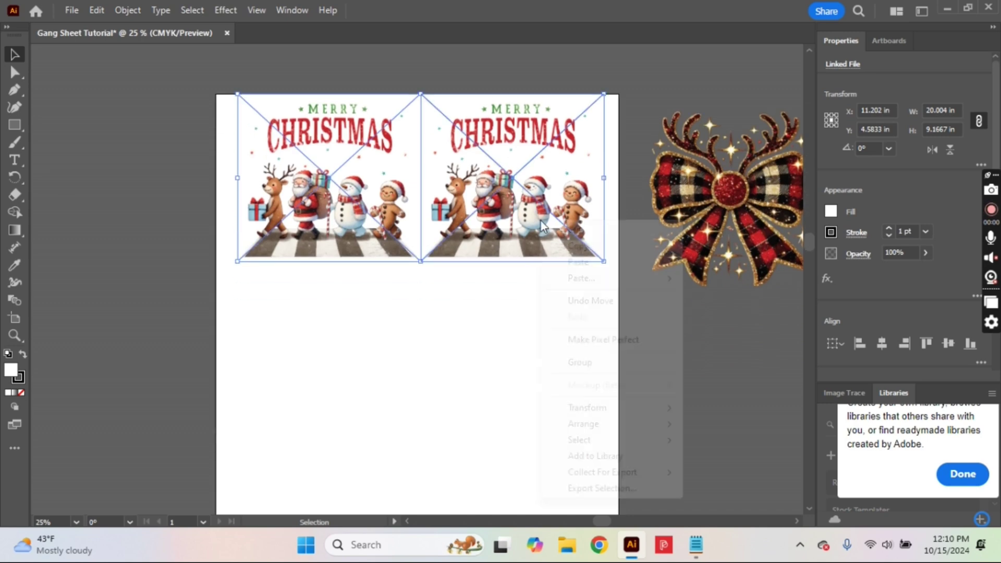
click(564, 245)
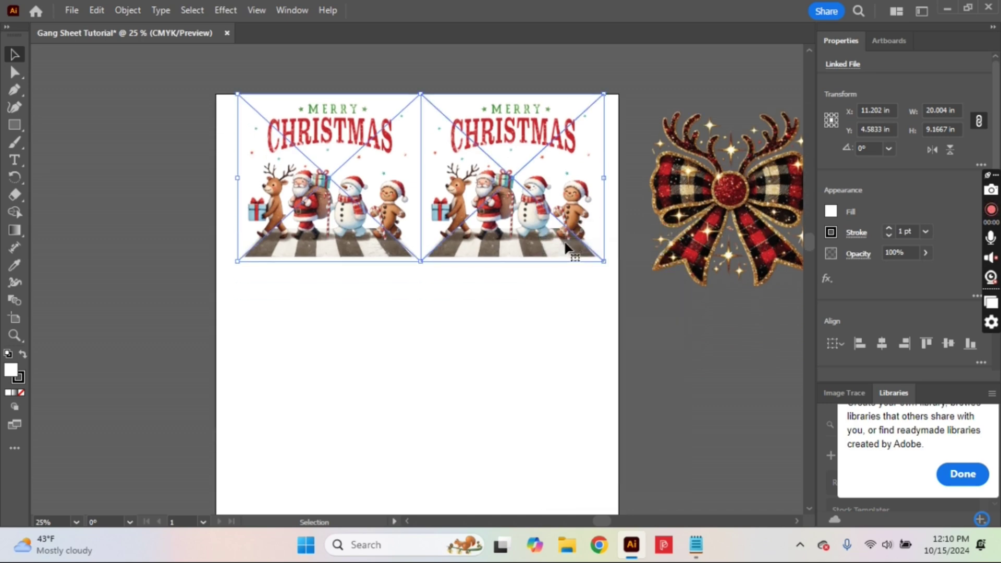
right_click(348, 310)
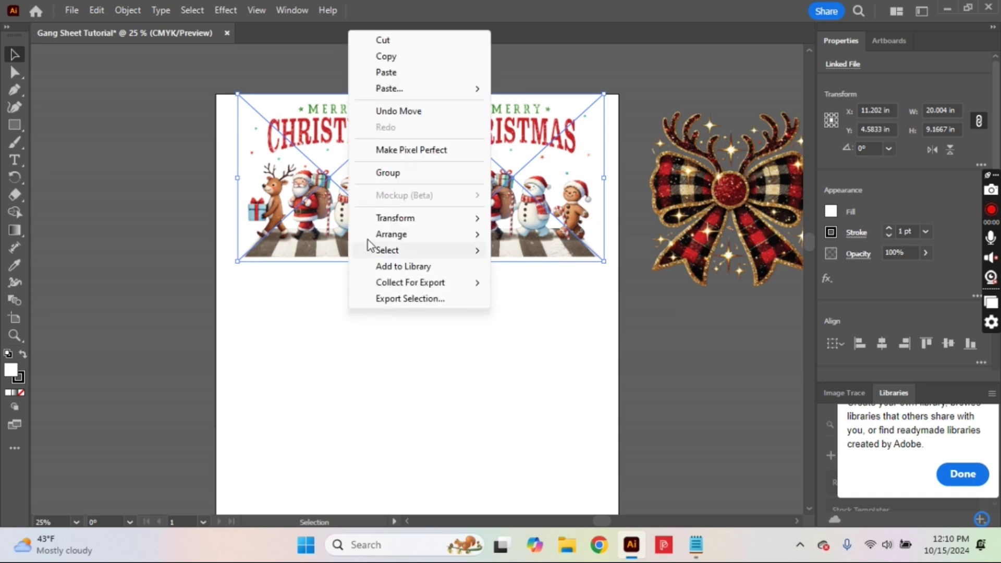
click(393, 76)
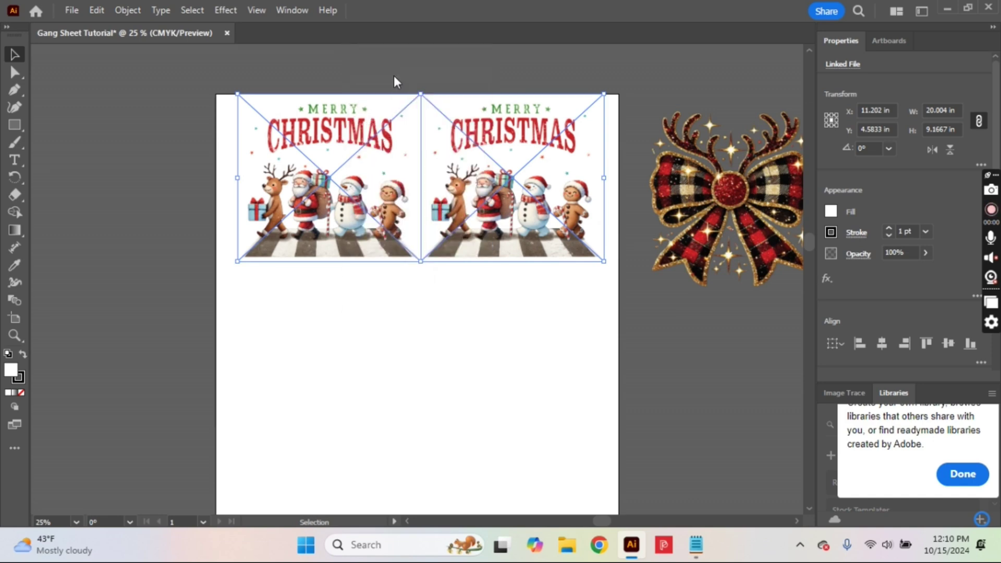
drag(487, 253, 487, 342)
click(728, 355)
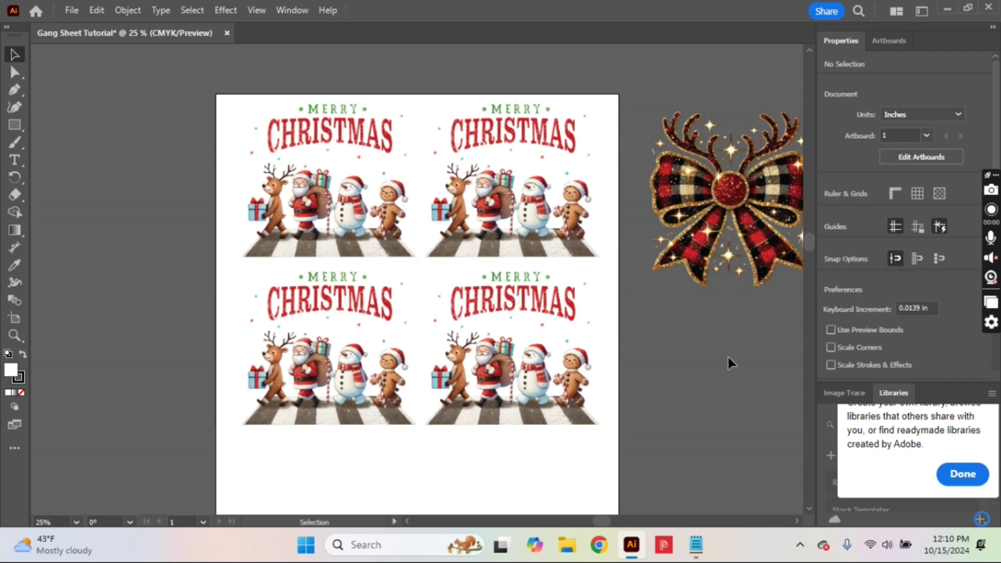
Select all four Merry Christmas designs on the artboard and copy them.
key(ctrl+minus)
key(ctrl+minus)
key(ctrl+minus)
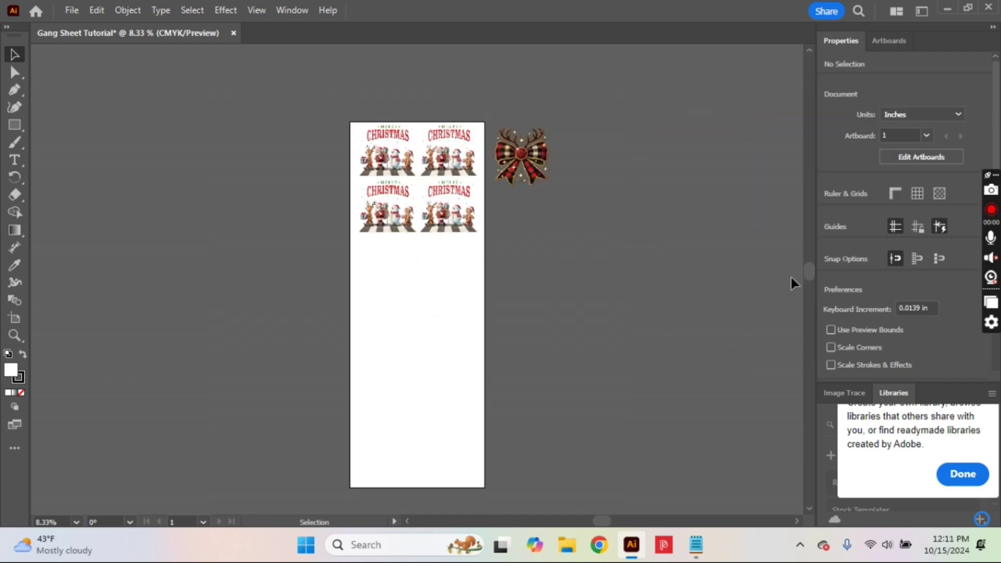
drag(308, 130, 454, 234)
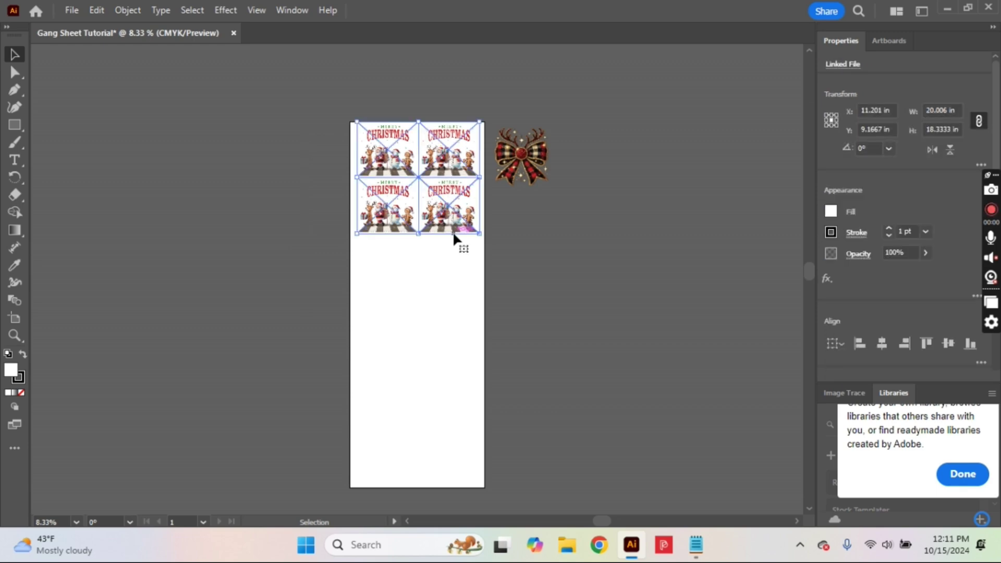
right_click(453, 235)
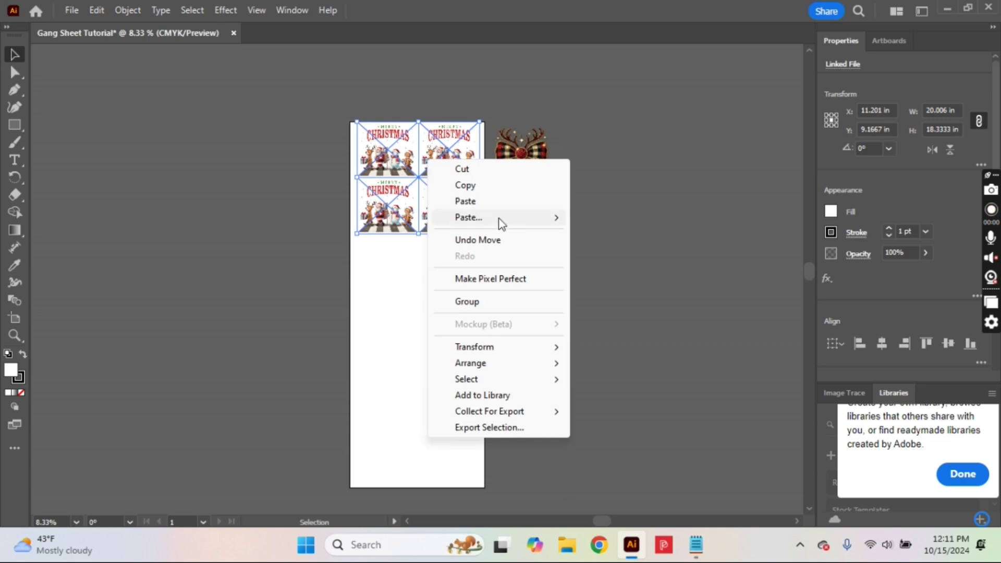
click(490, 189)
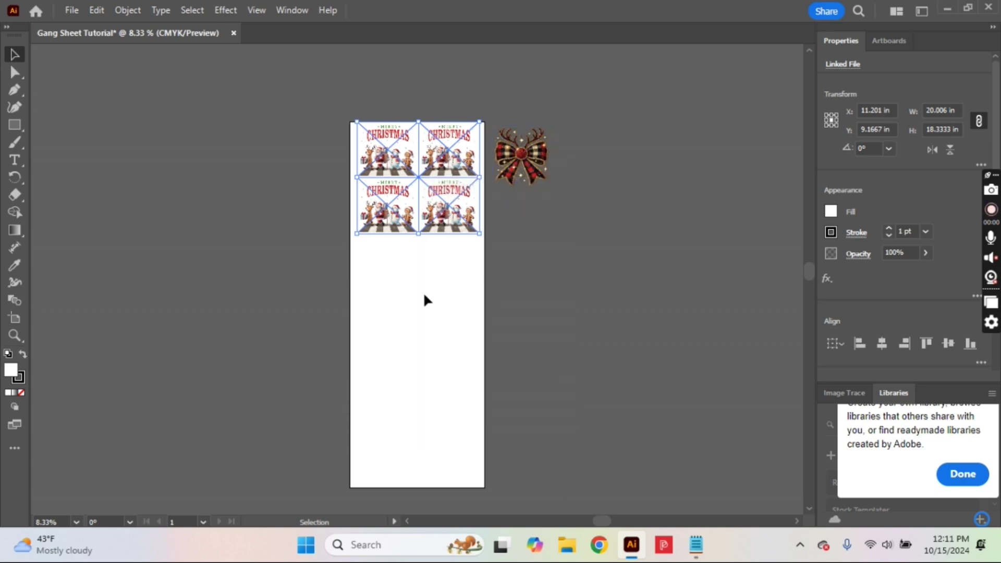
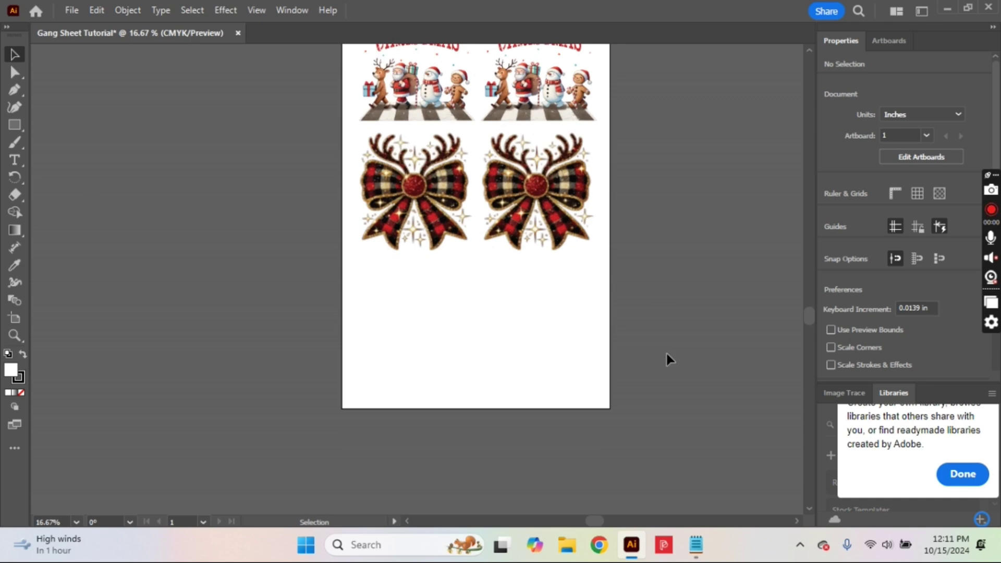
Duplicate the pair of reindeer bows and place the copy directly underneath as a second bow row.
drag(671, 280, 349, 205)
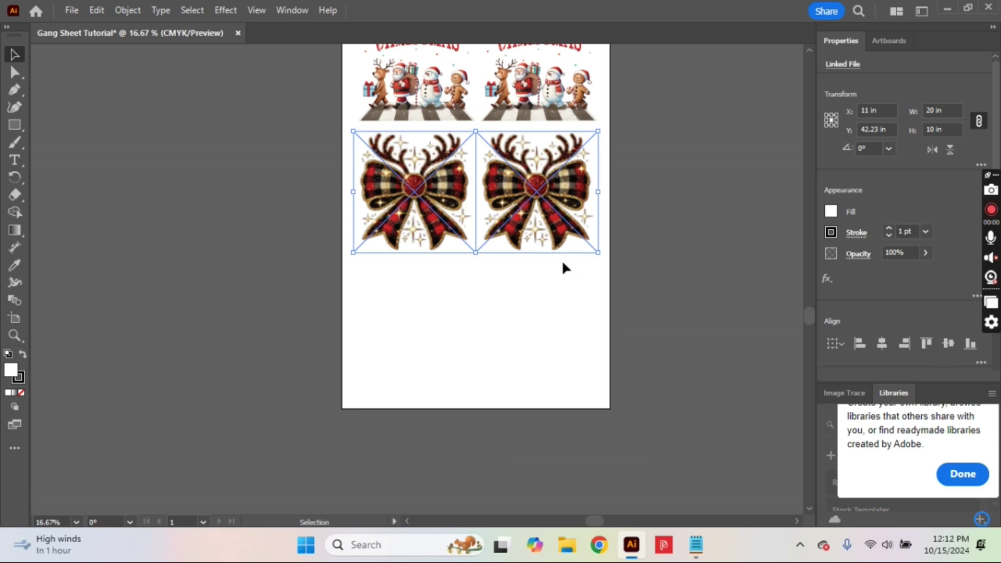
key(ctrl)
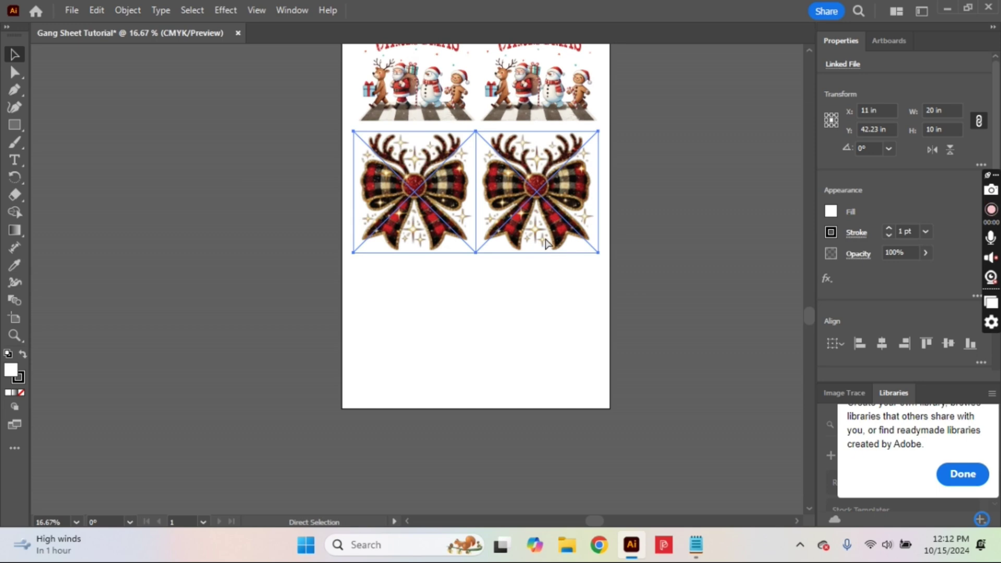
drag(546, 243, 549, 309)
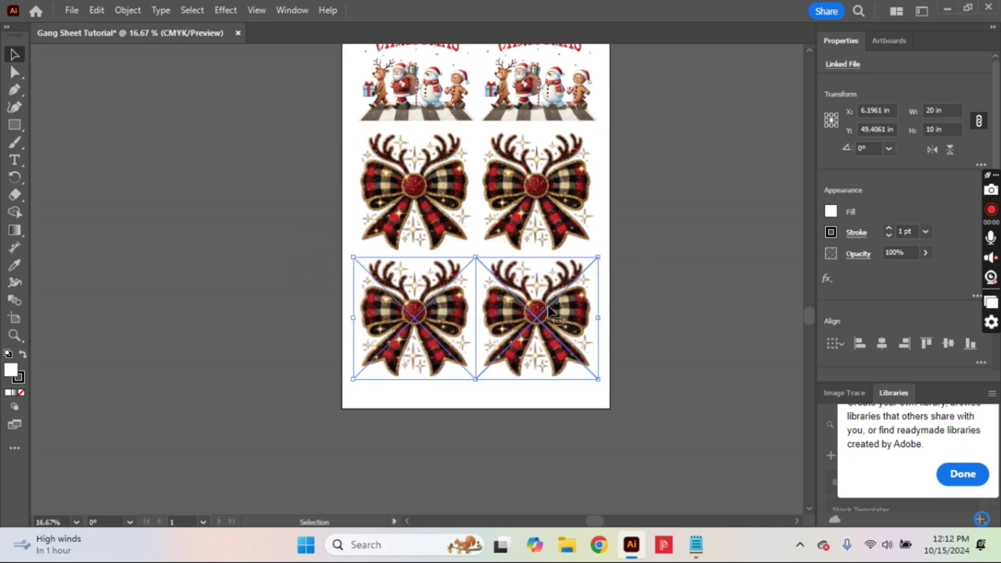
click(723, 323)
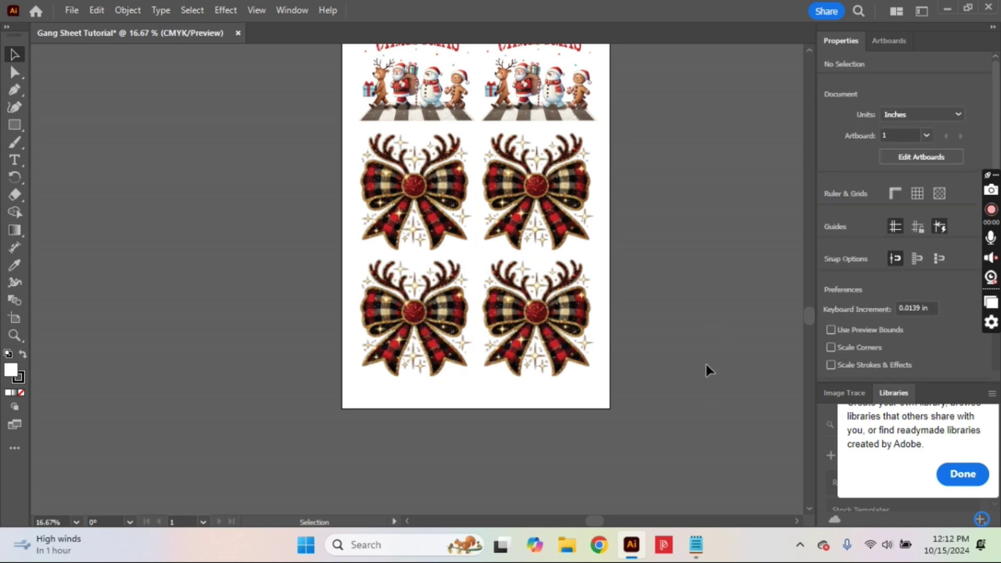
Move both bow rows up toward the Merry Christmas designs and close the gap between the two bow rows.
drag(673, 338, 351, 169)
drag(546, 187, 547, 183)
drag(675, 344, 456, 312)
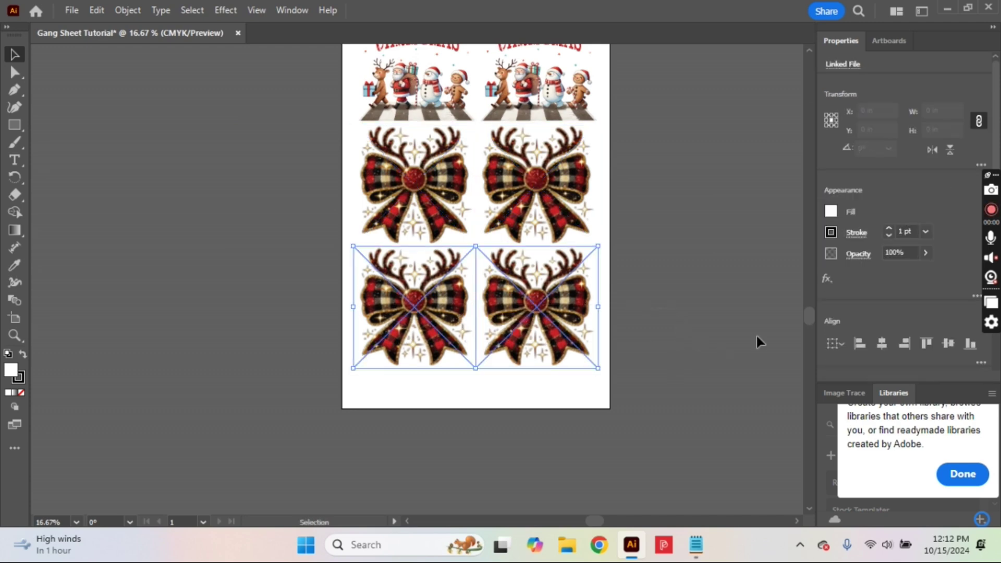
click(753, 345)
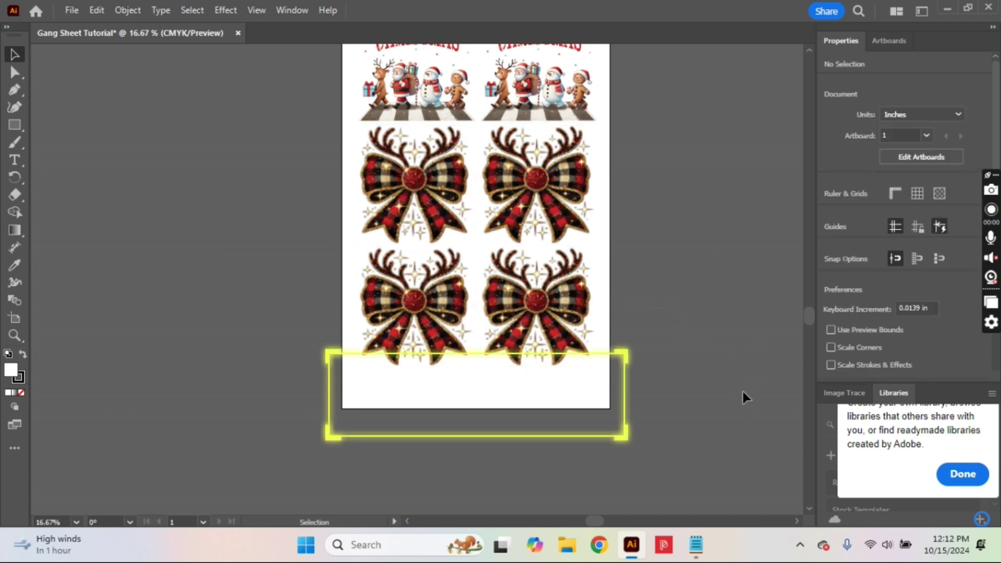
Select all the designs and move them down slightly together to even out the margins above and below on the artboard.
scroll(744, 397, up, 4)
key(ctrl+minus)
key(ctrl+minus)
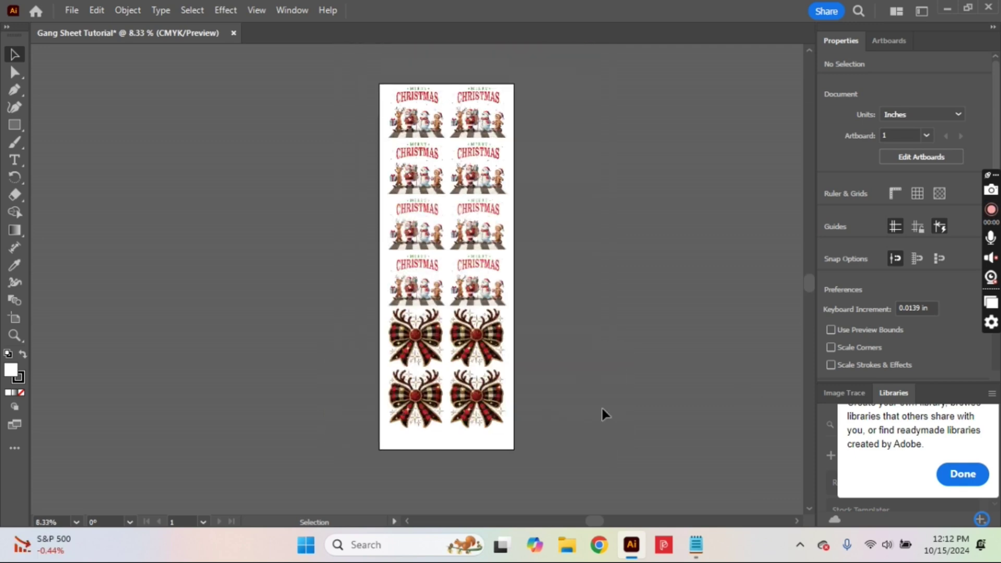
drag(602, 405, 311, 104)
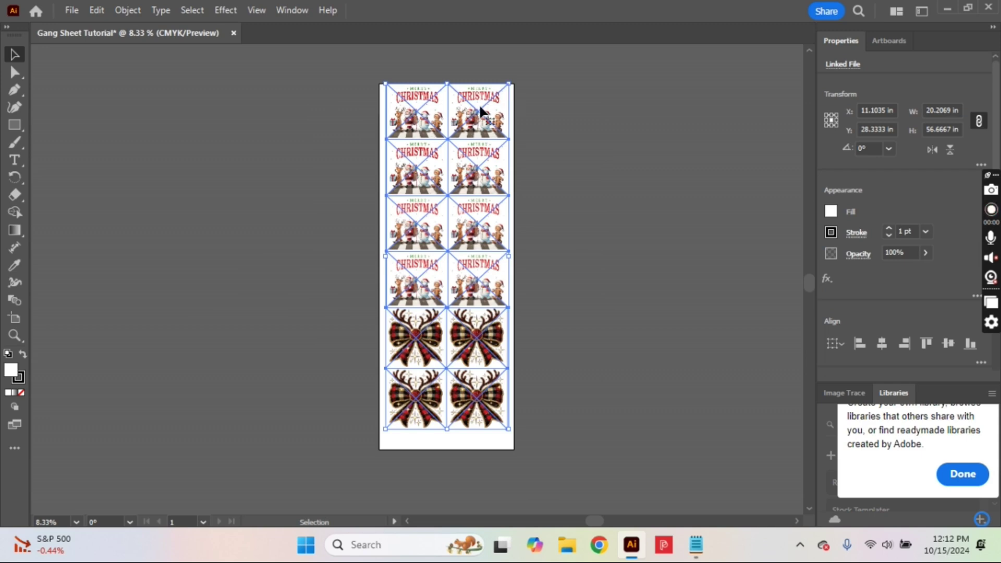
drag(479, 111, 478, 119)
click(615, 255)
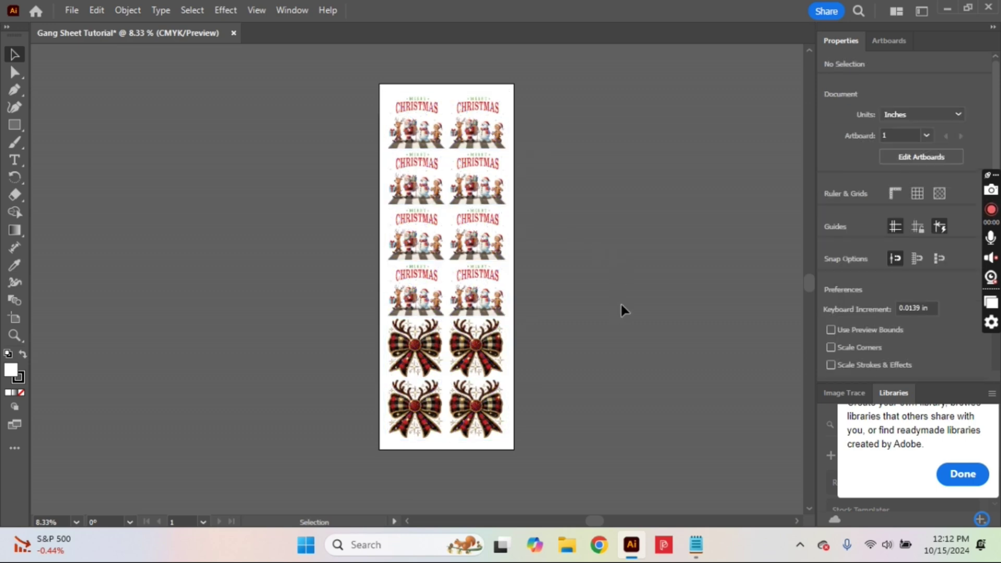
Examine the spacing between the design rows up close, from the Merry Christmas designs down to the bows.
key(ctrl+equal)
key(ctrl+equal)
key(ctrl+equal)
key(ctrl+equal)
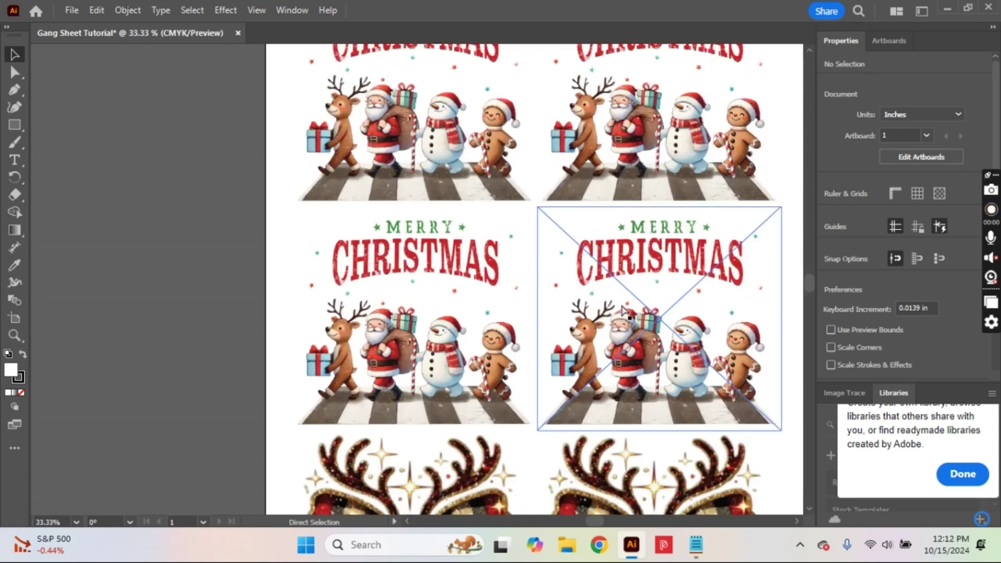
scroll(652, 198, down, 3)
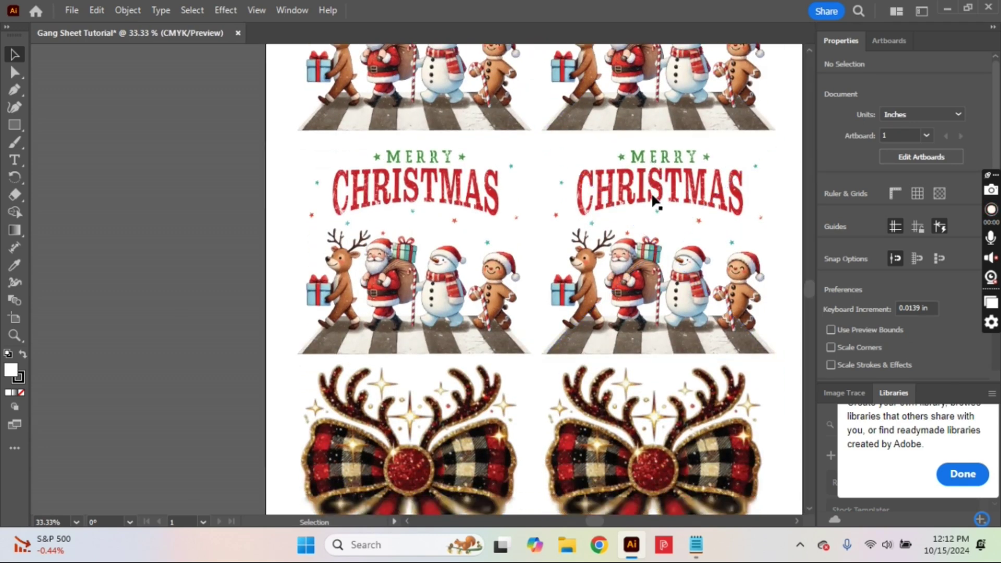
scroll(656, 200, down, 1)
scroll(656, 200, down, 7)
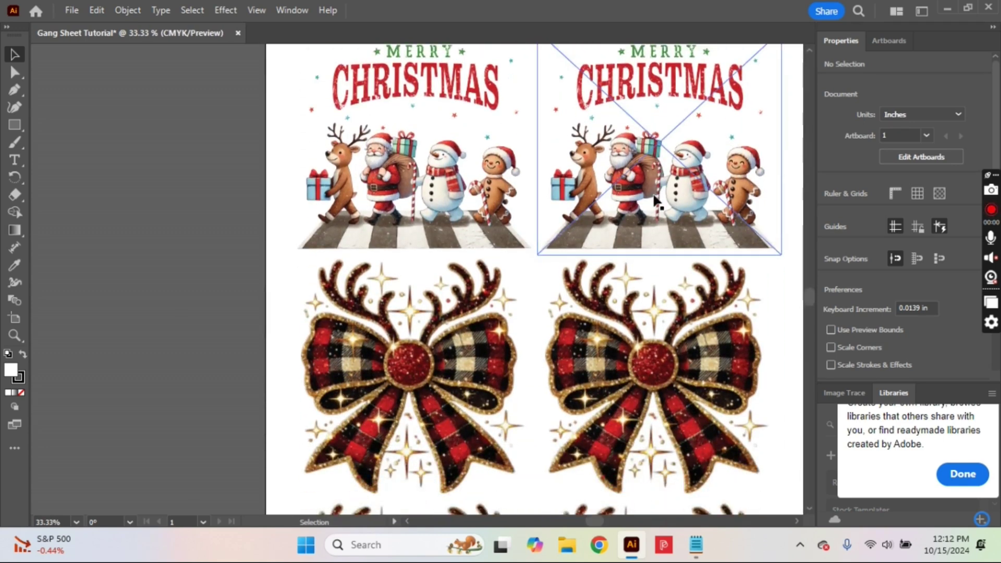
scroll(656, 200, down, 10)
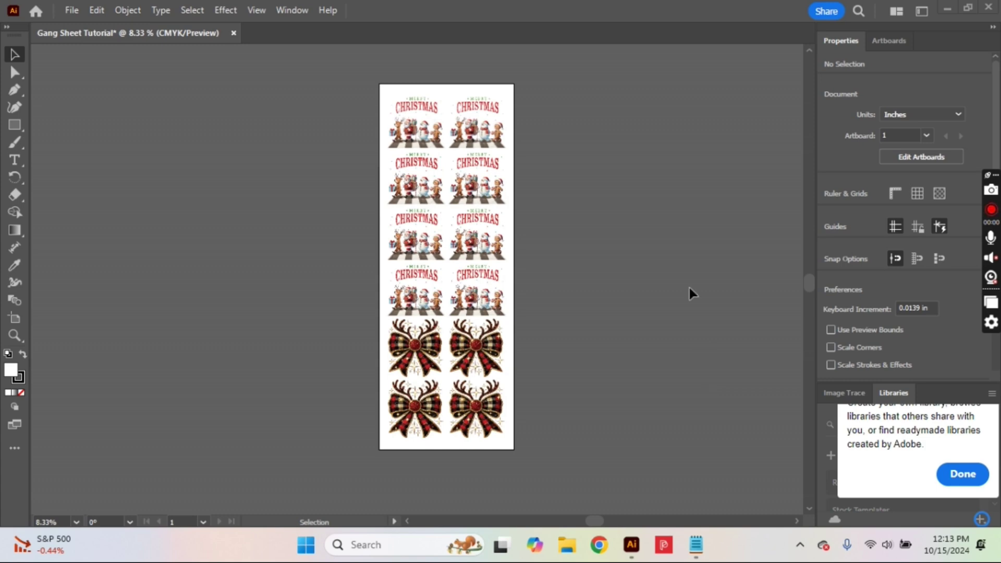
Start saving a new version on the computer, in the Creating a Gang Sheet Tutorial folder inside youtube.
click(71, 11)
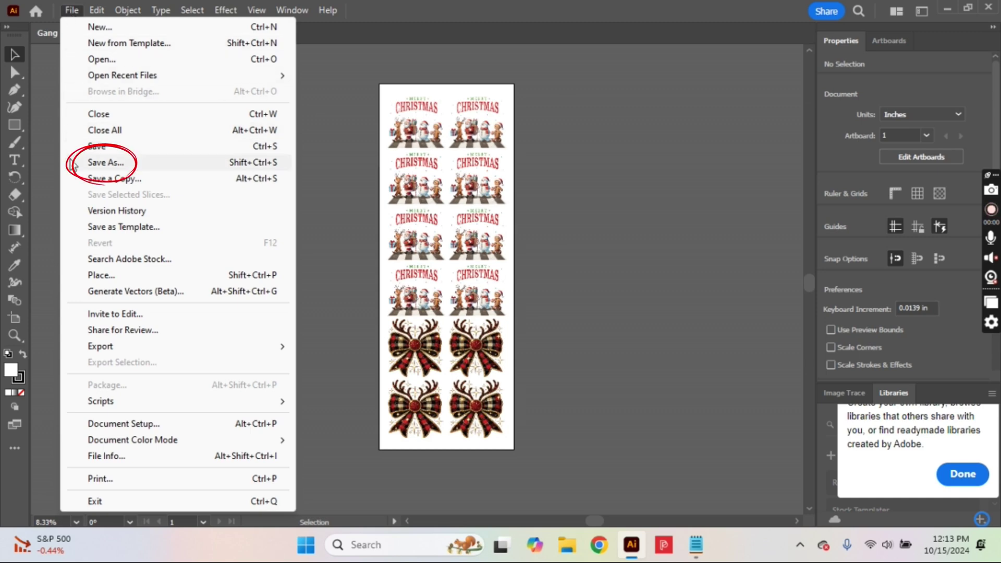
click(94, 164)
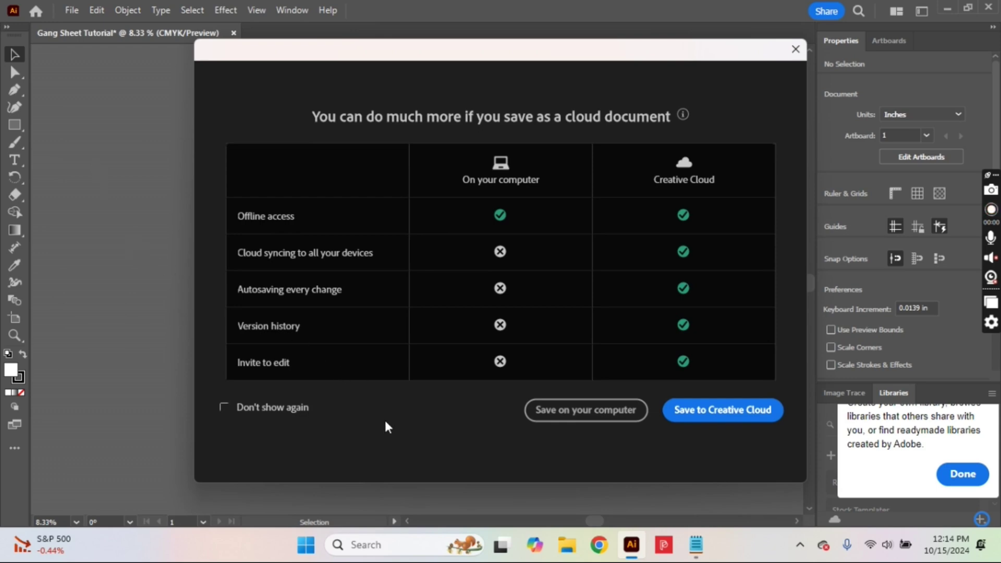
click(552, 417)
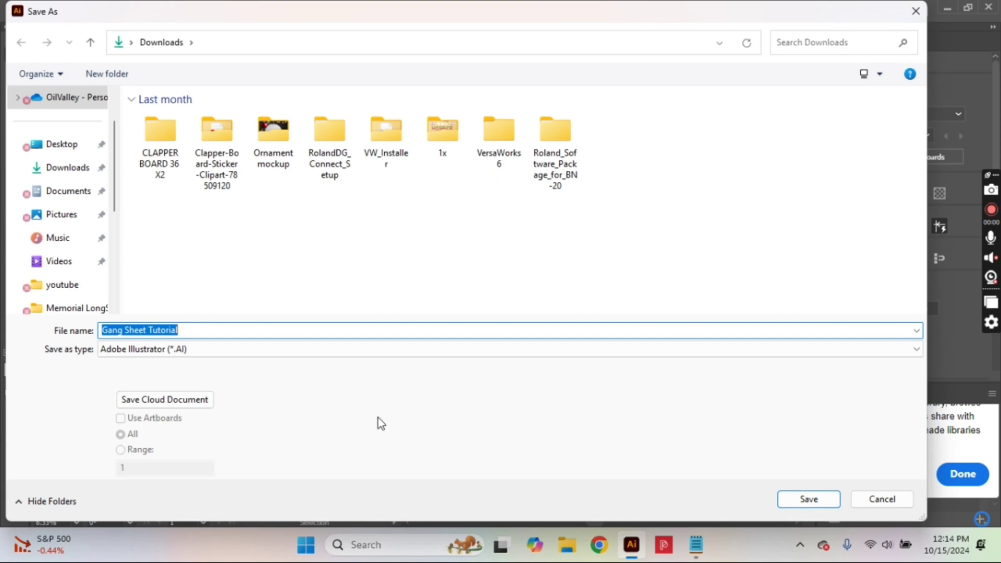
click(62, 284)
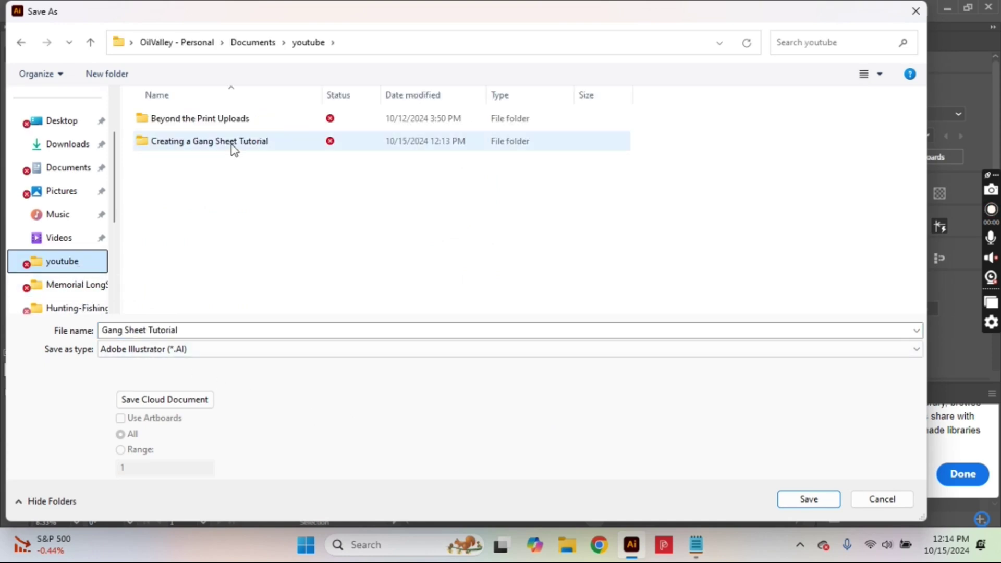
double_click(233, 142)
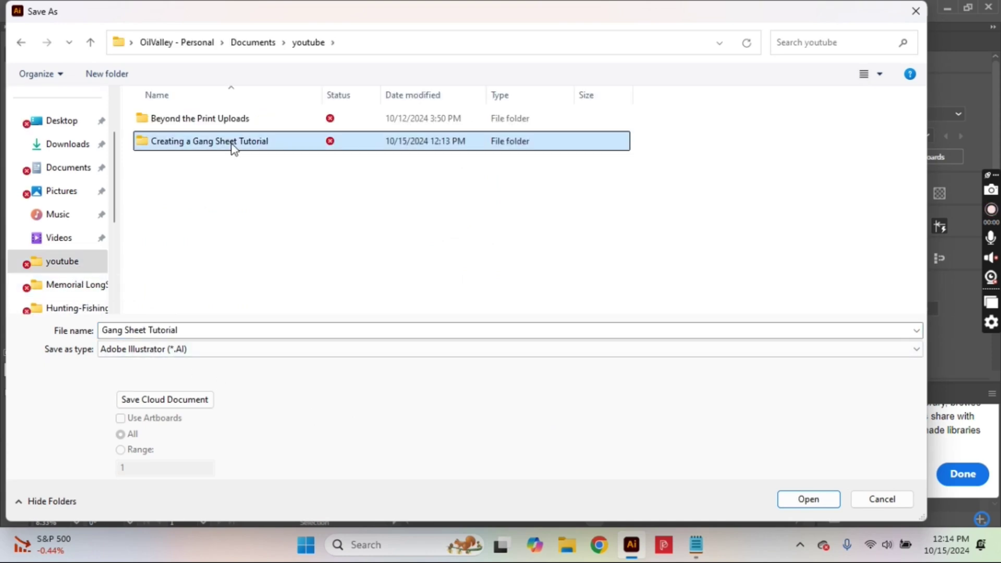
Name the file "Christmas Gang Sheet (22x60)".
click(201, 333)
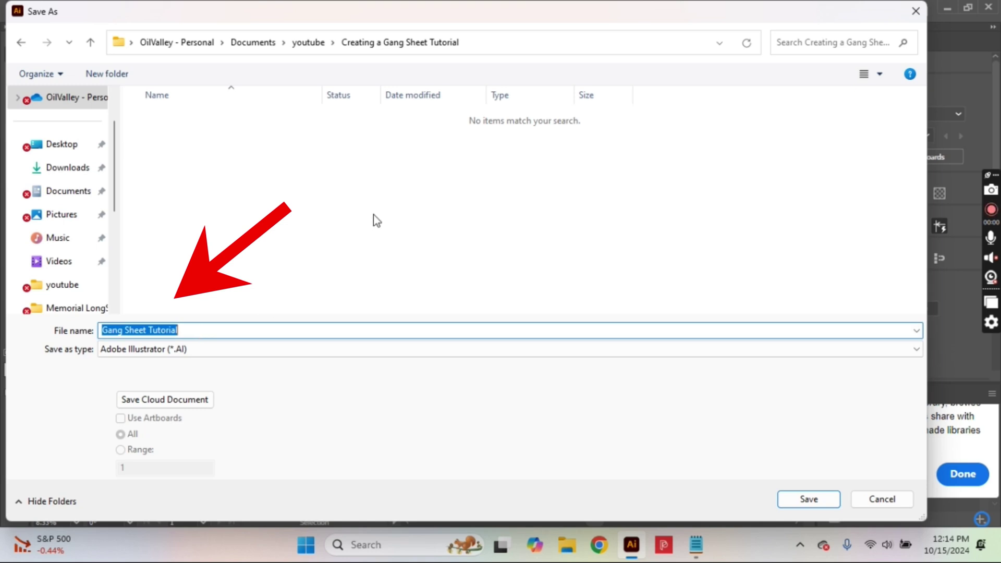
text(C)
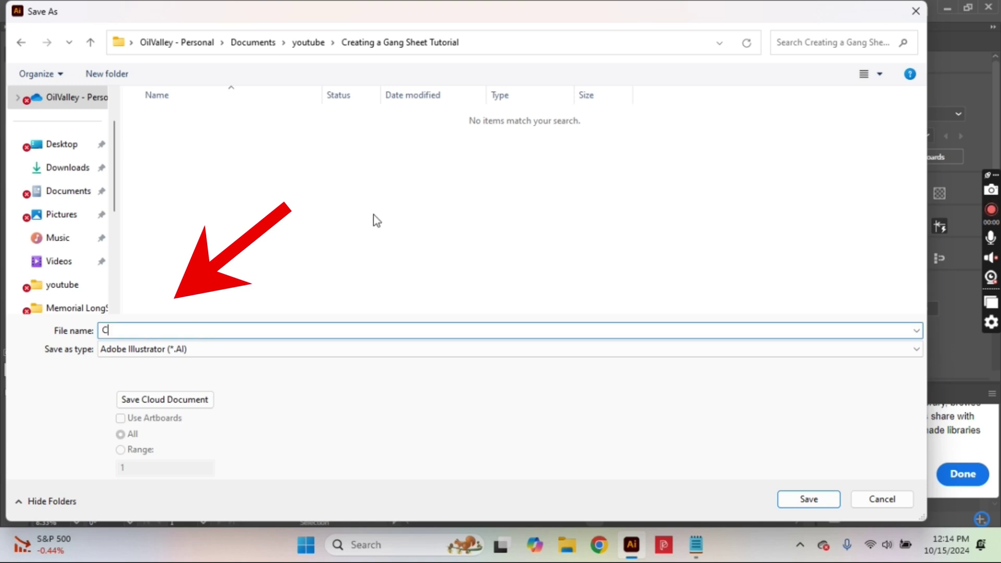
text(hristmas Gang She)
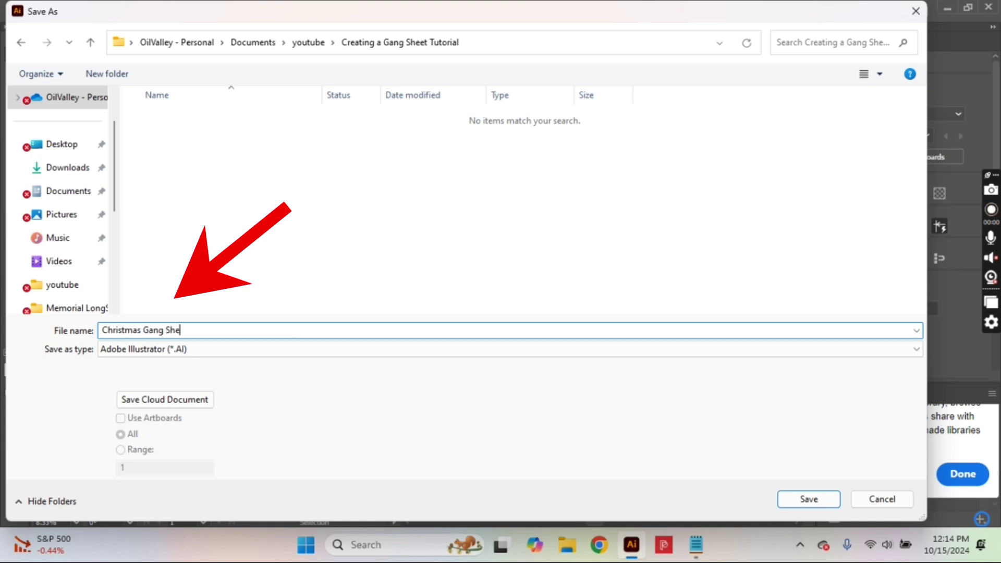
text(et (22x60))
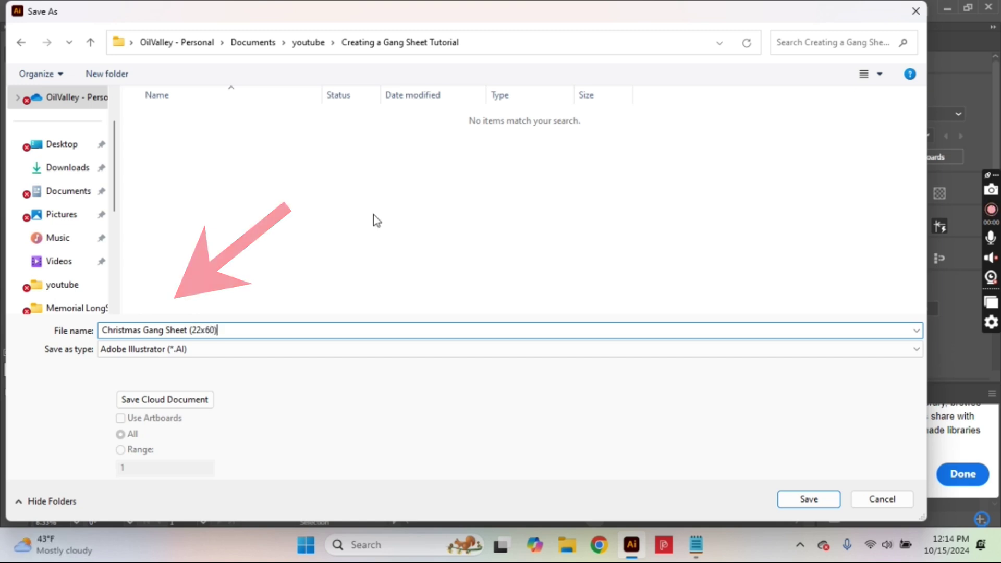
Set the file type to Adobe PDF and save it with the Illustrator Default preset.
click(315, 349)
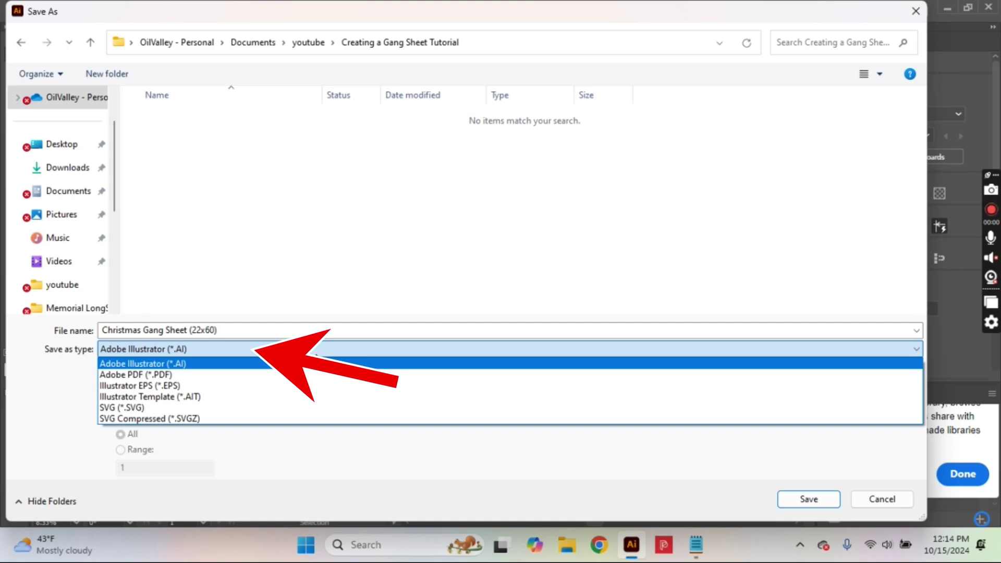
click(316, 373)
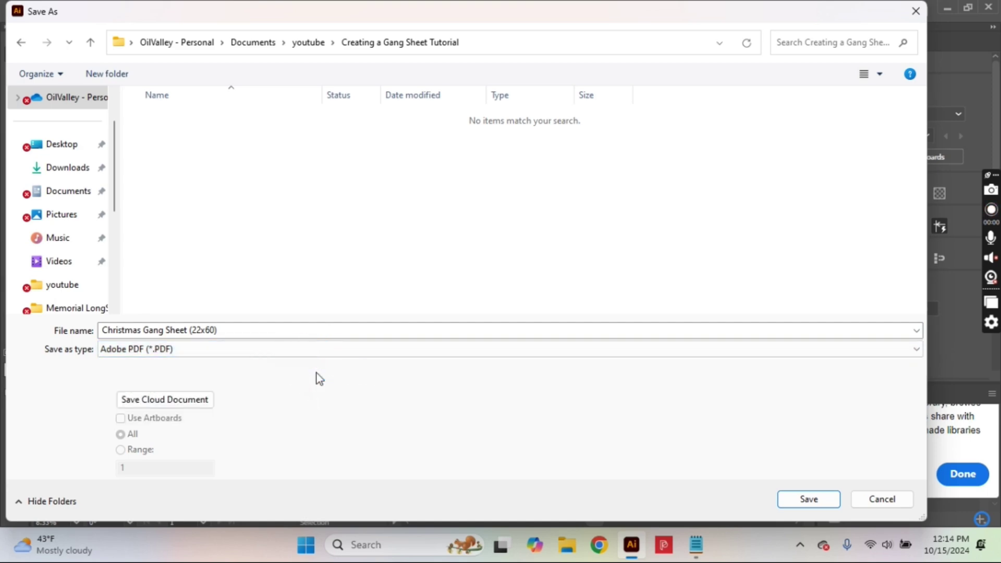
click(788, 503)
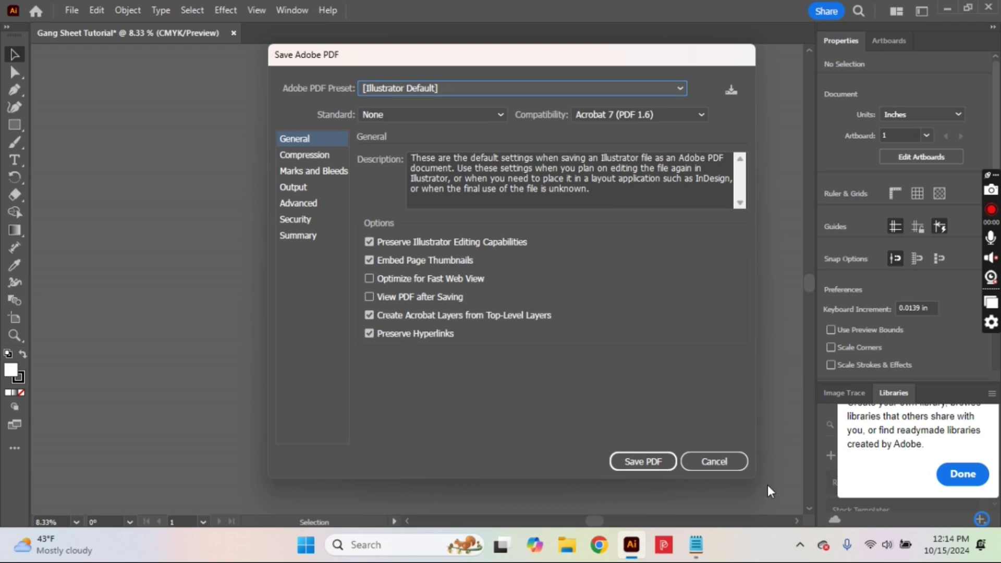
click(647, 464)
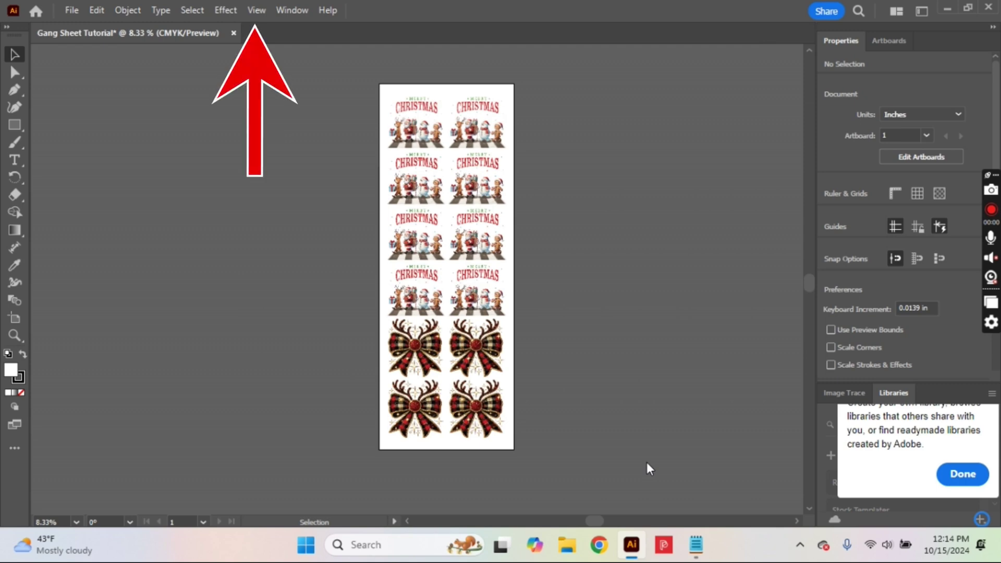
Show the transparency grid and inspect the backgrounds of the Merry Christmas designs up close.
click(255, 15)
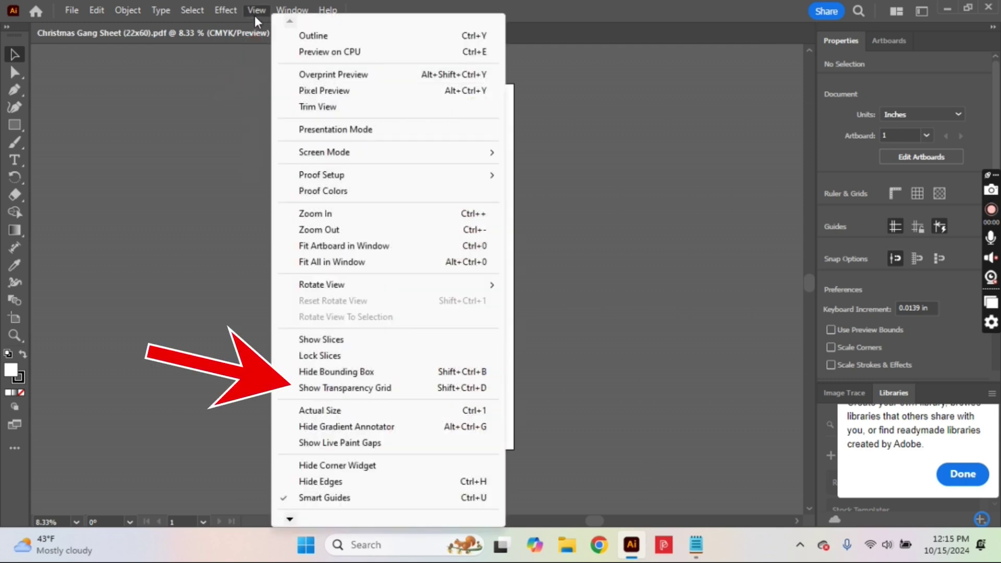
click(366, 388)
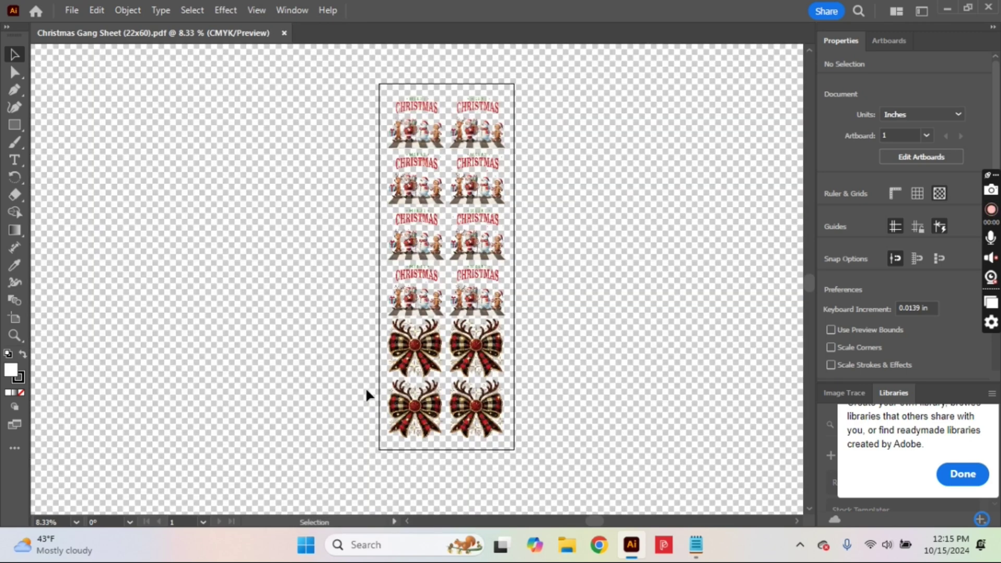
key(ctrl+plus)
key(ctrl+plus)
key(ctrl+plus)
key(ctrl+plus)
key(ctrl+plus)
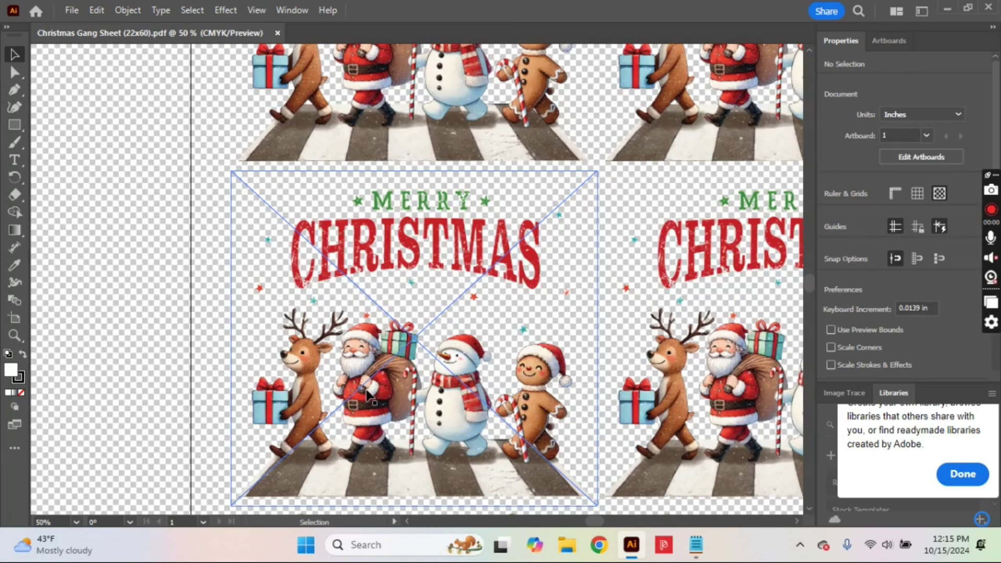
key(ctrl+minus)
key(ctrl+minus)
key(ctrl+minus)
key(ctrl+minus)
key(ctrl+minus)
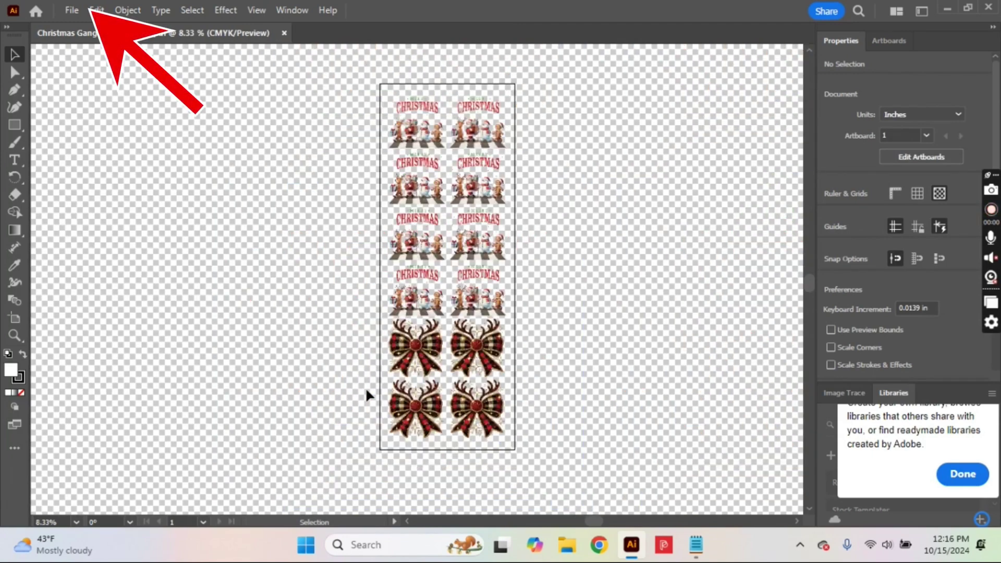
Export the gang sheet as a PNG named "Christmas Gang Sheet (22x60)" at High (300 ppi) with a transparent background.
click(73, 10)
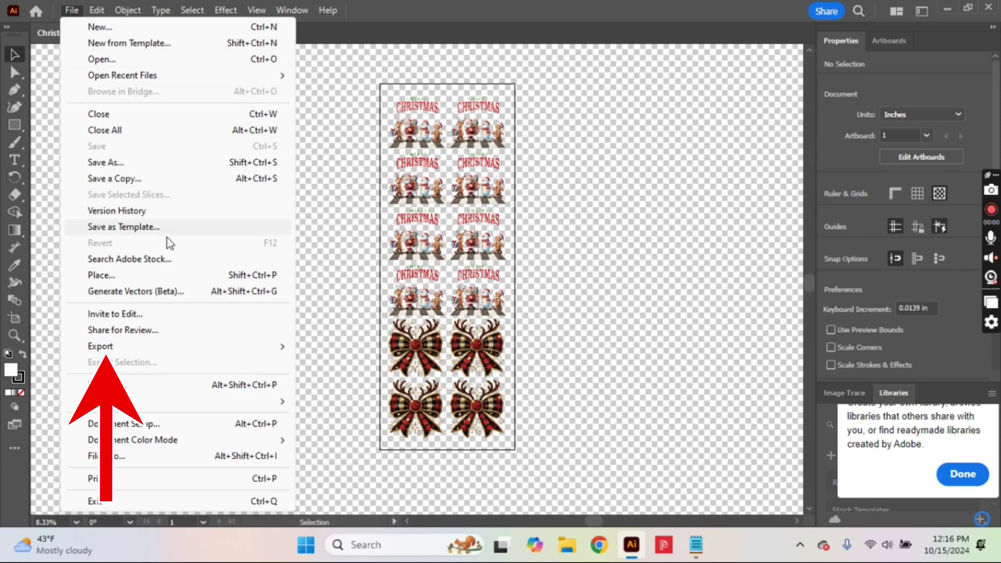
mouse_move(193, 346)
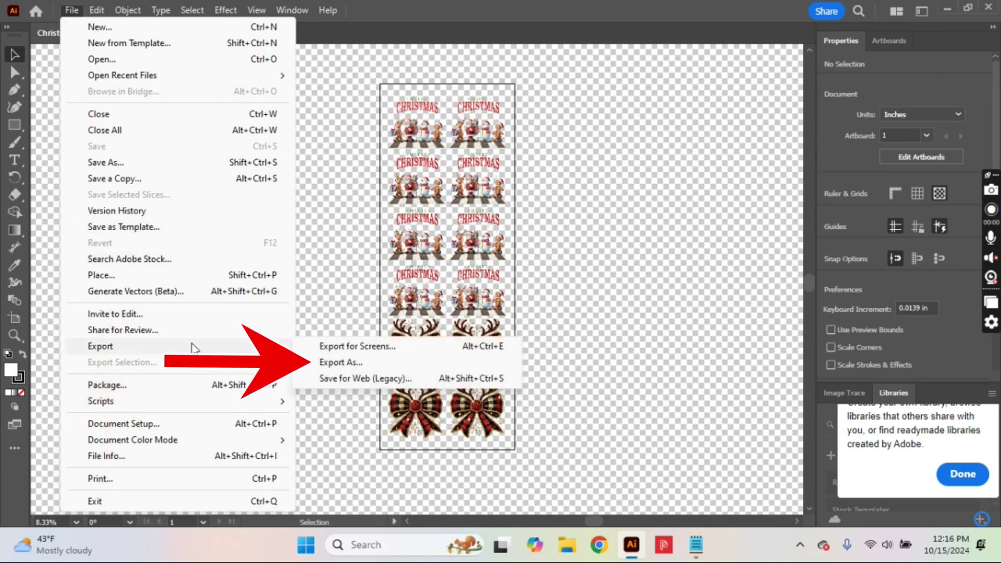
click(317, 363)
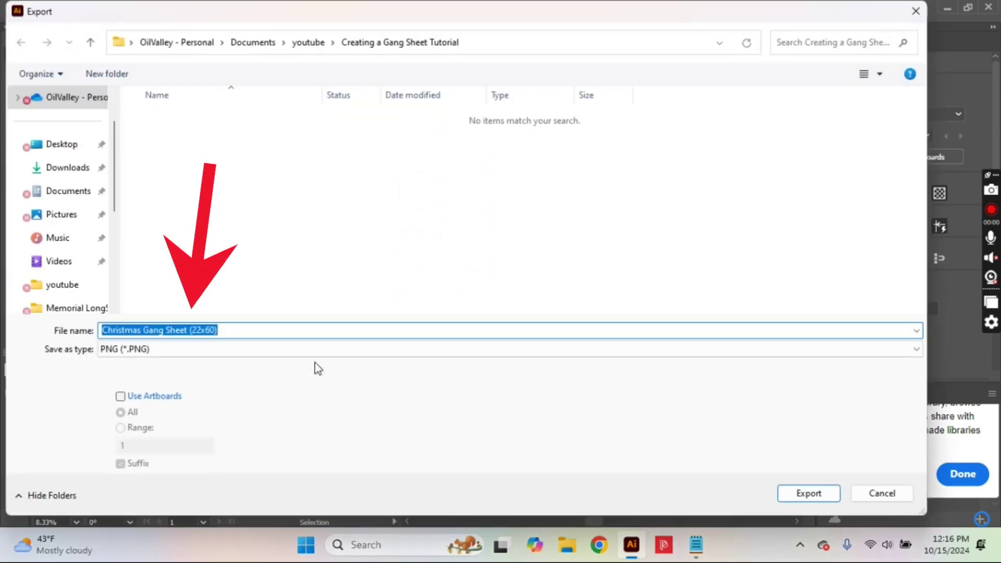
click(329, 332)
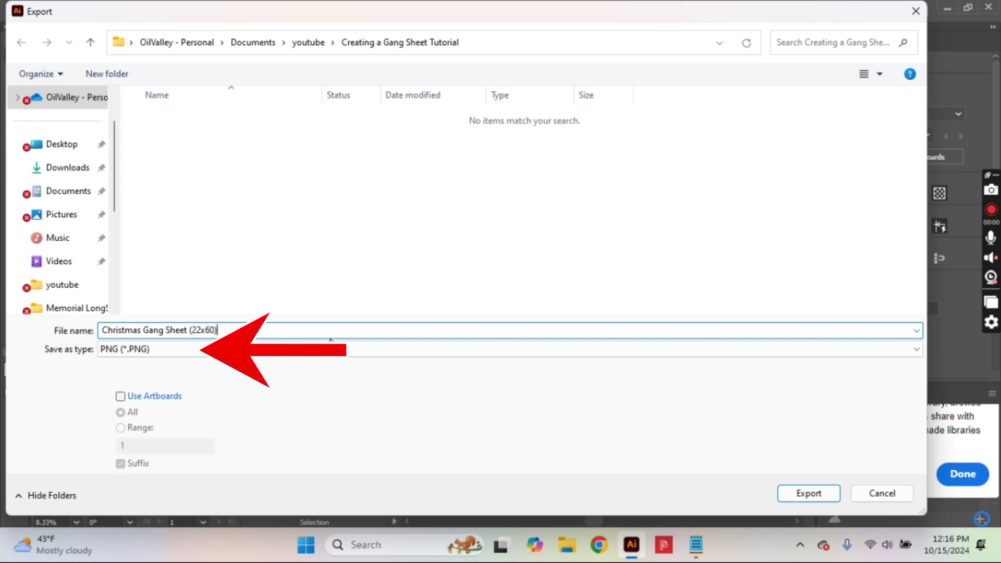
click(333, 355)
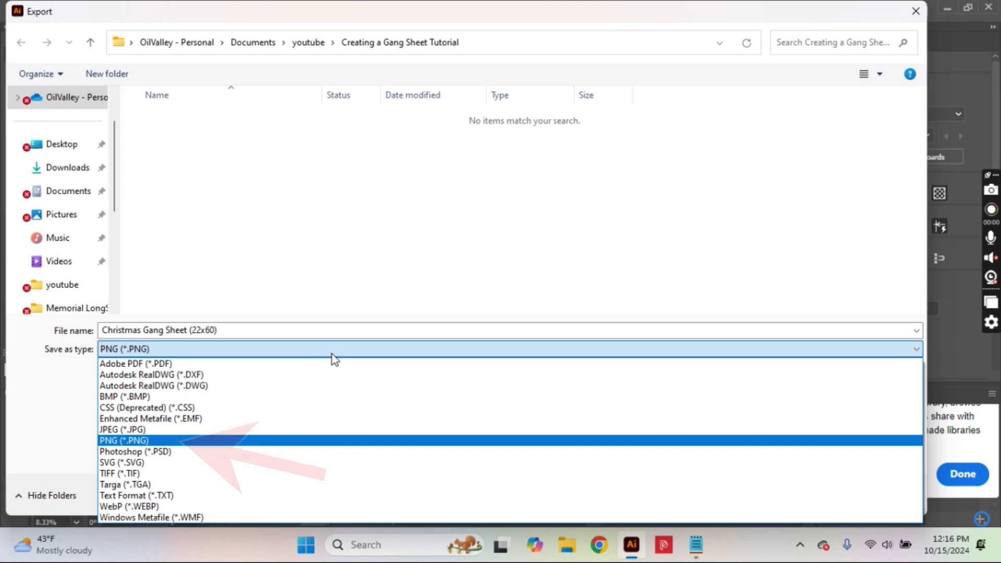
click(332, 355)
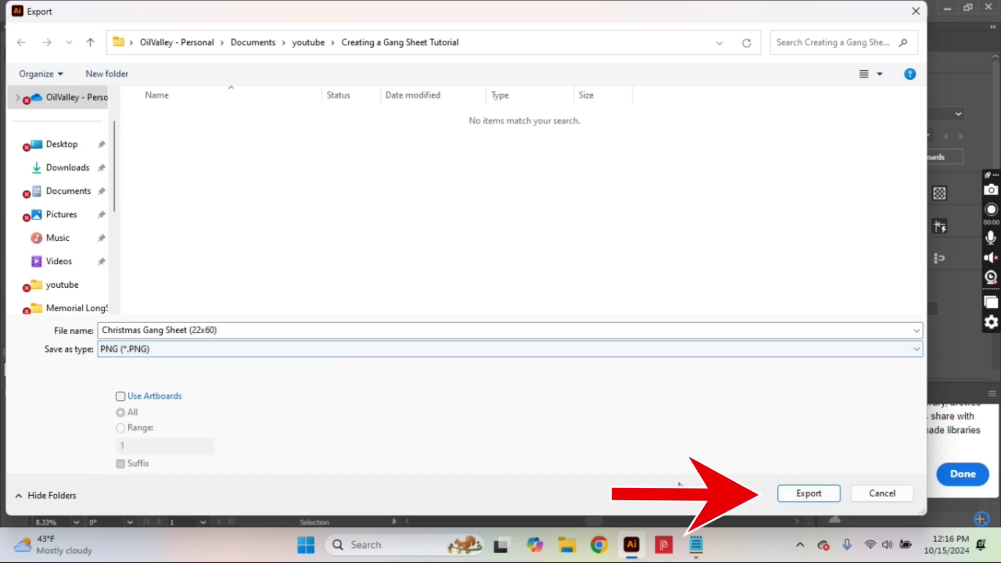
click(794, 499)
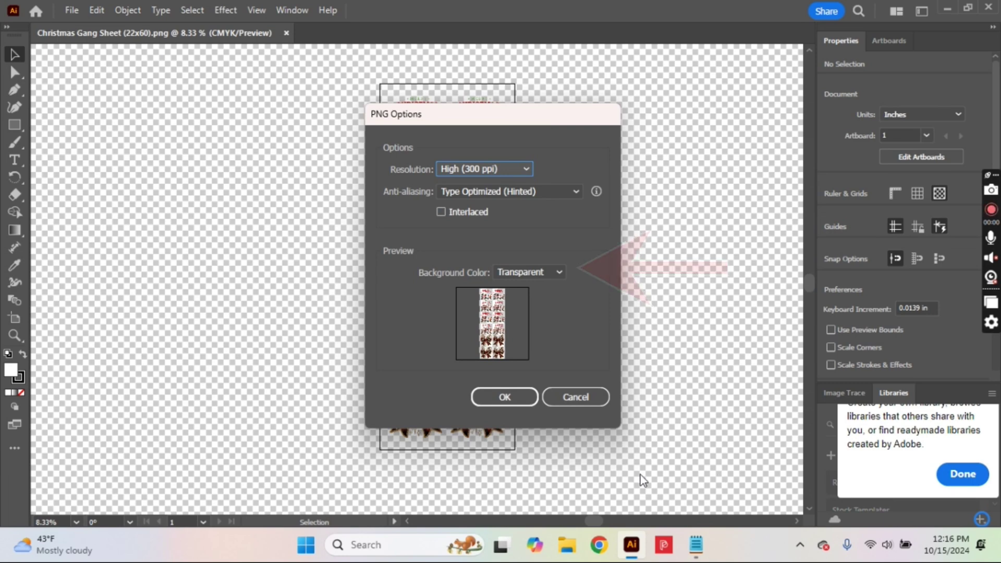
click(517, 404)
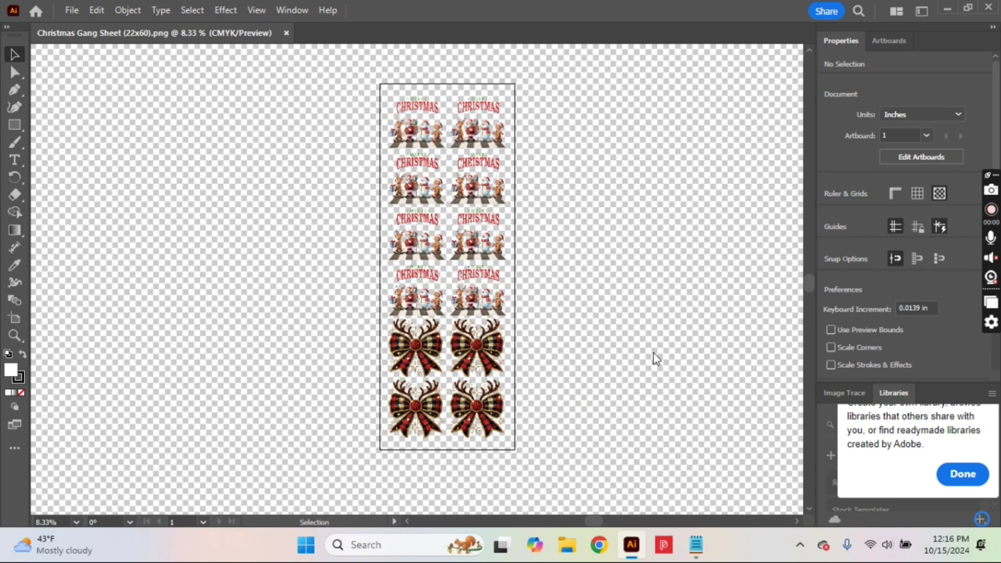
click(990, 209)
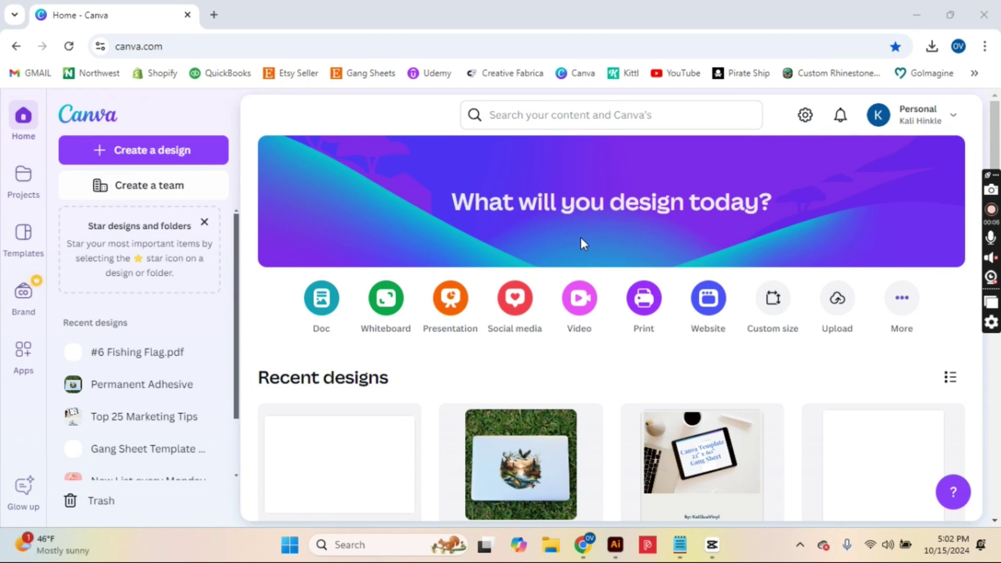
Switch to Canva and start a new design with a custom size.
click(151, 152)
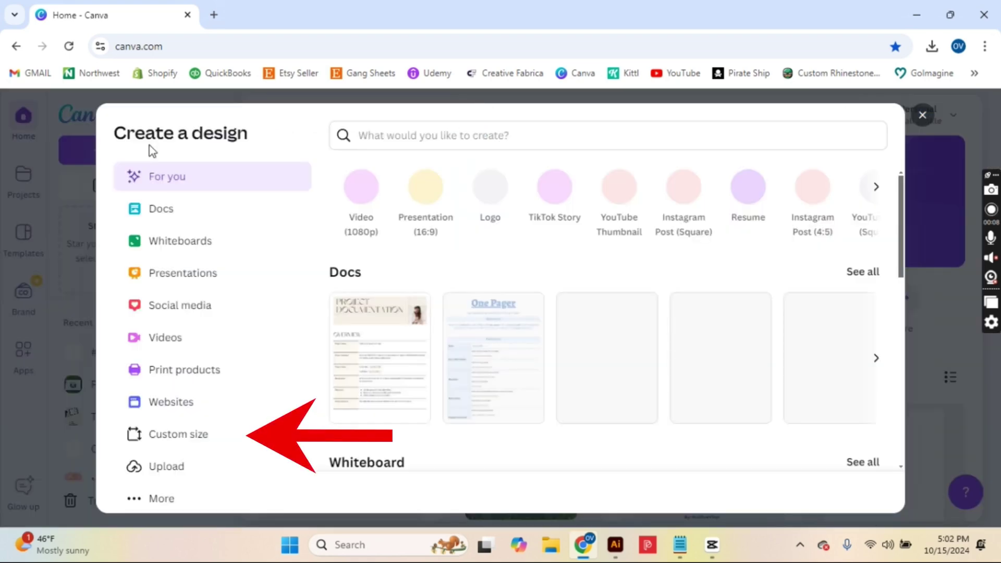
click(186, 436)
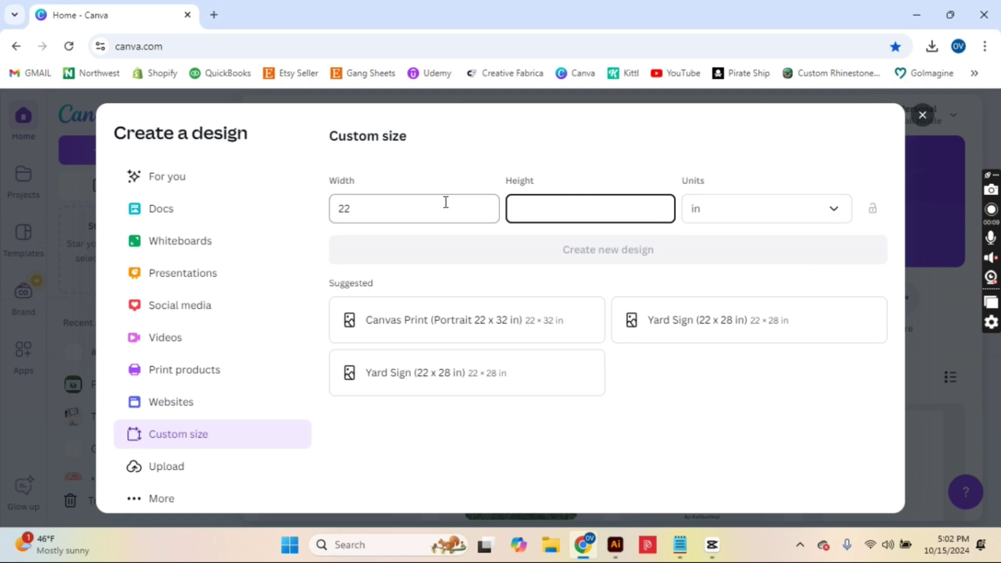
Try a custom design size of 22 x 190 in.
text(6)
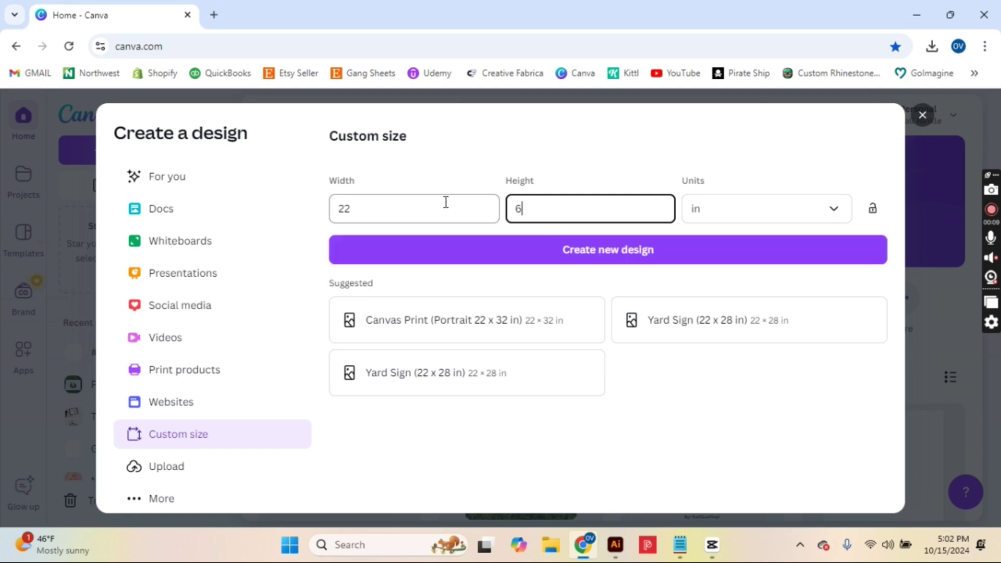
key(BackSpace)
text(190)
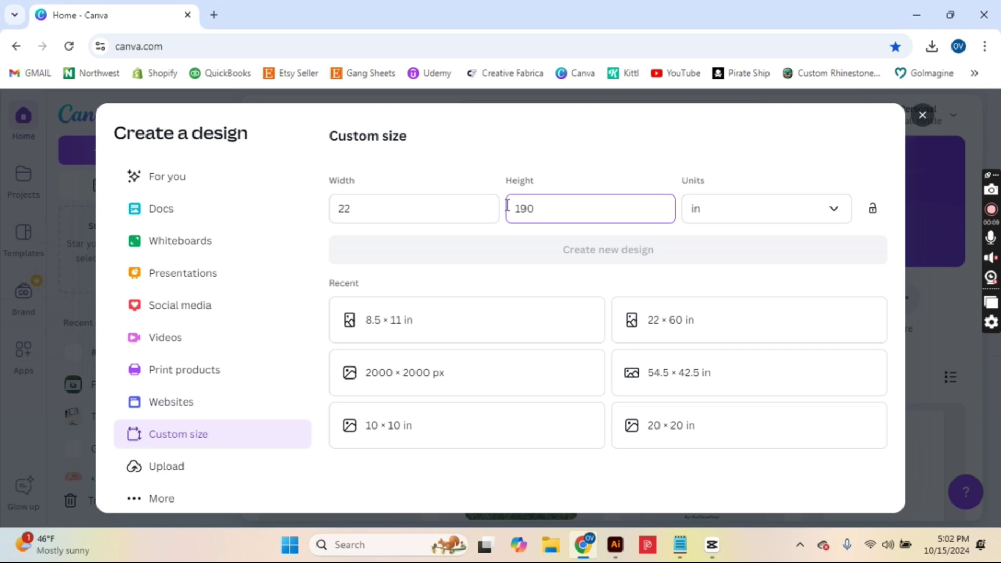
double_click(515, 209)
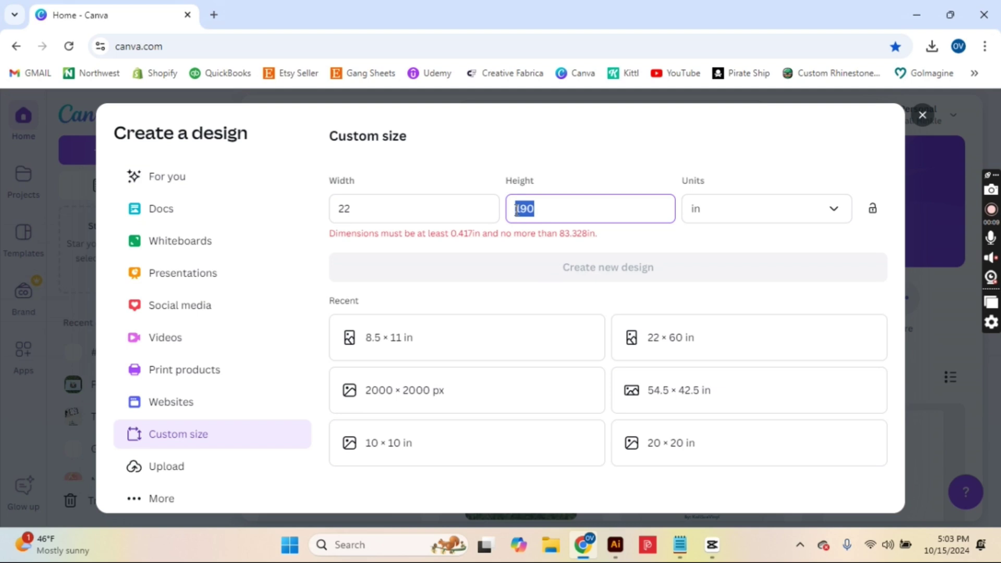
Create the new design from the recently used 22 × 60 in size.
click(661, 337)
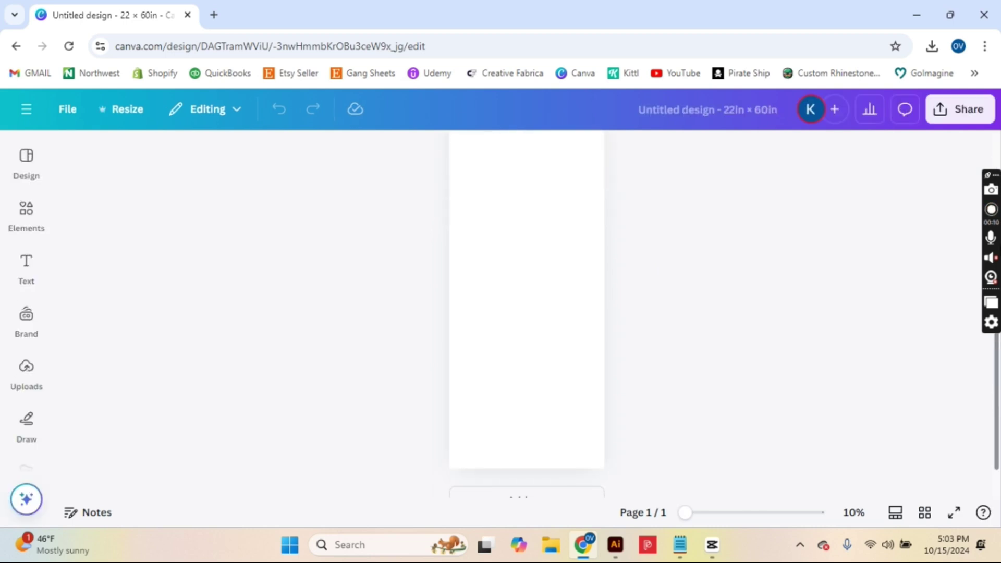
scroll(999, 166, up, 3)
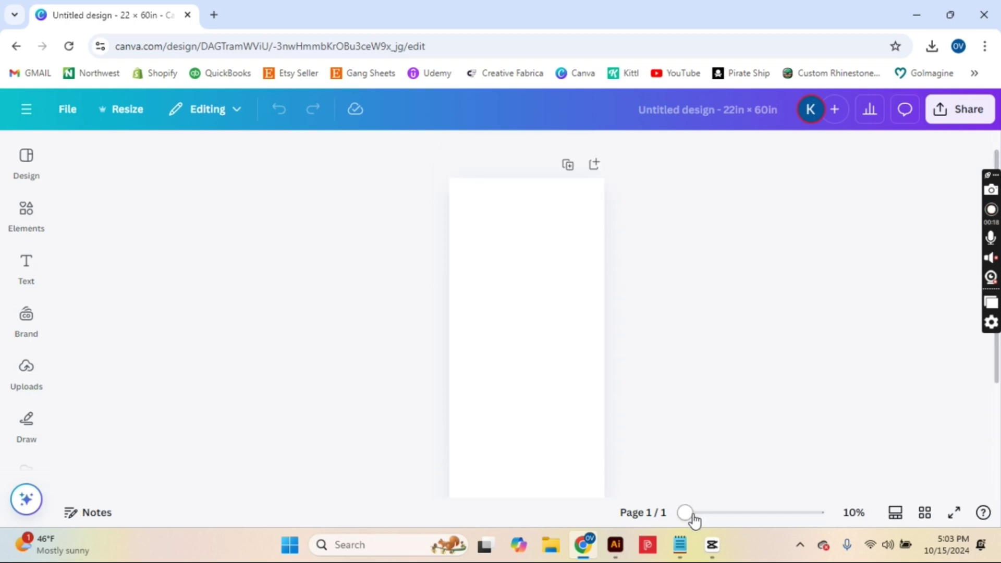
scroll(668, 417, down, 2)
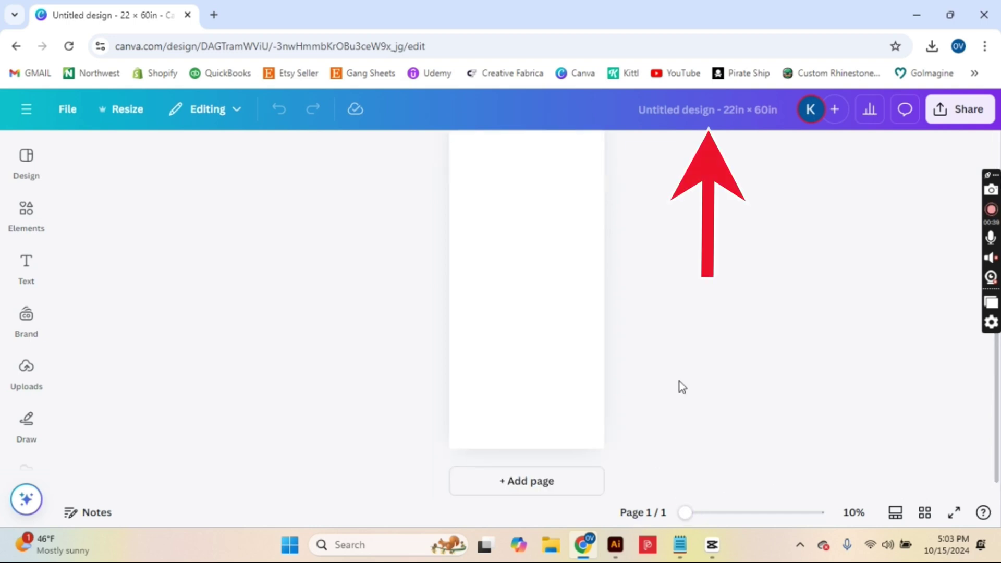
Rename the untitled design "Christmas Gang Sheet (22x60)".
scroll(731, 276, up, 3)
click(752, 108)
key(BackSpace)
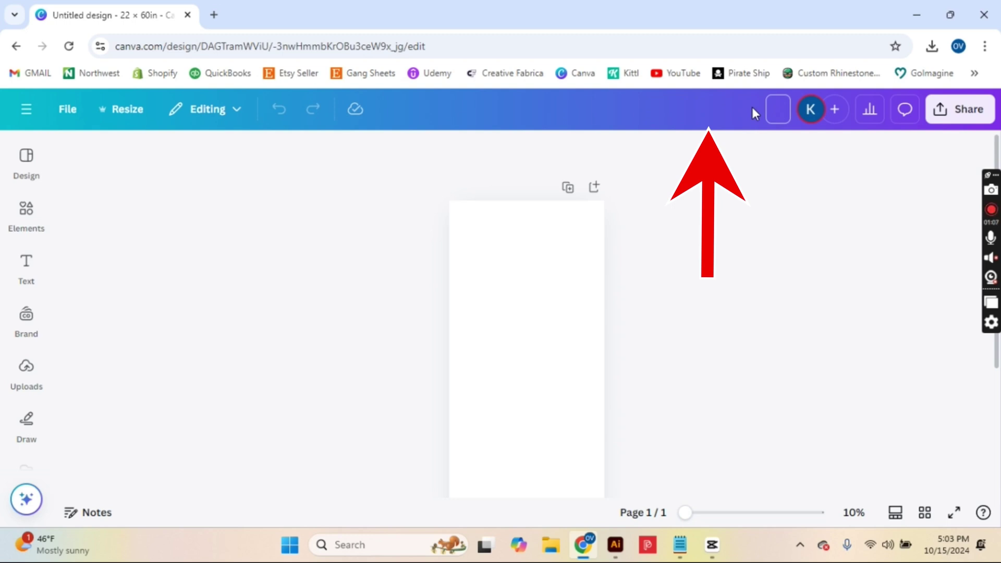
text(Christma)
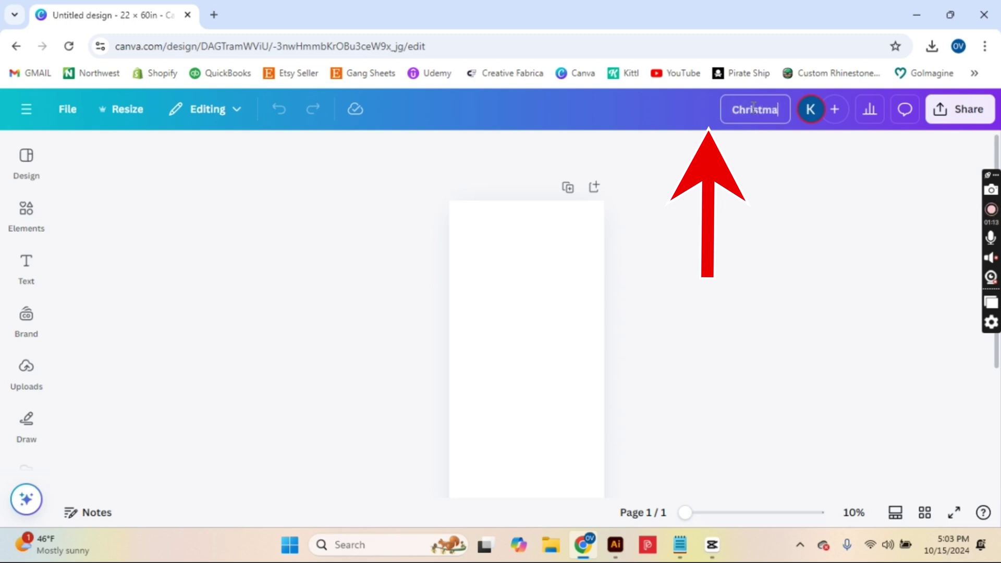
text(s Gang Sheet ()
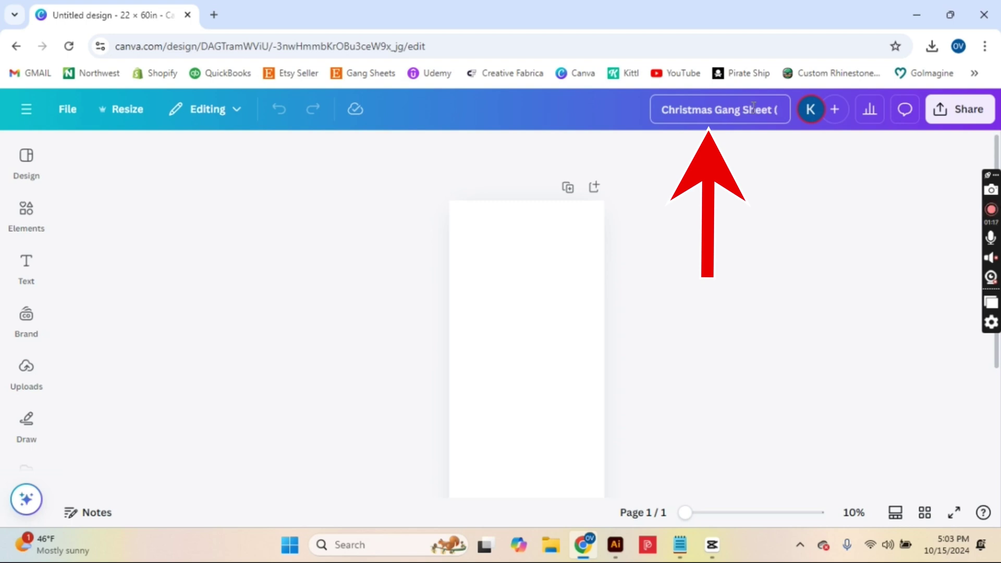
text(22x60)
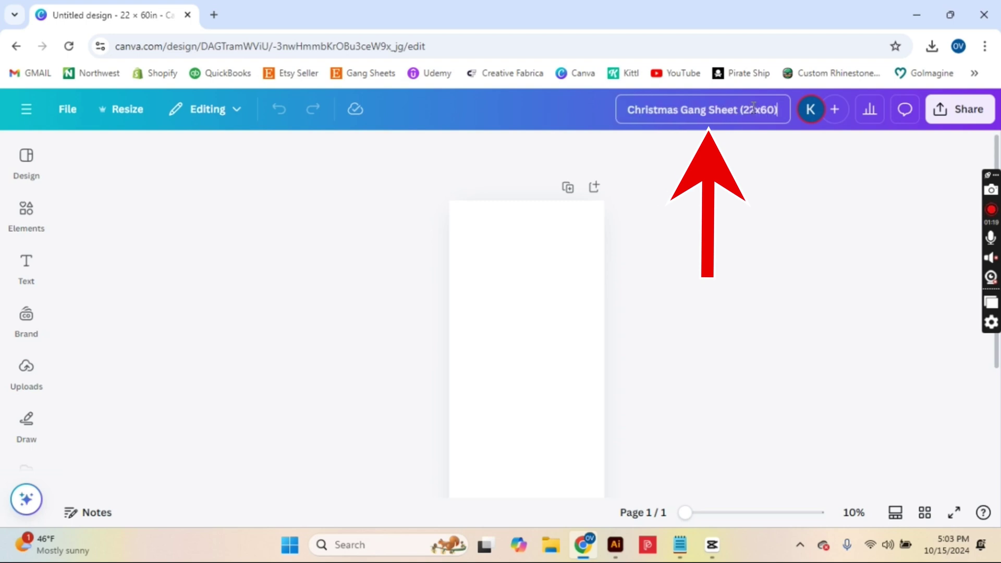
text())
click(728, 279)
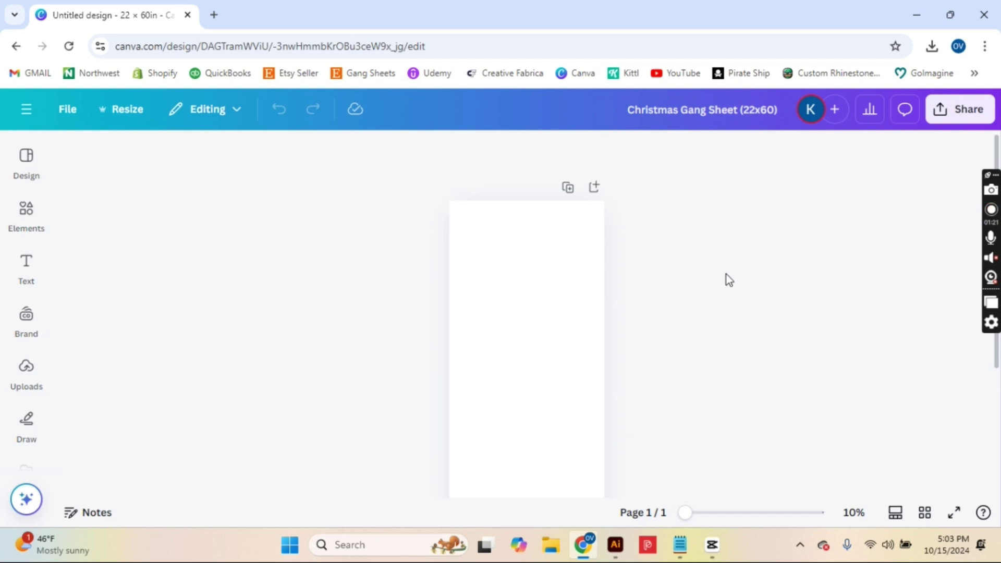
Upload the Merry Christmas and Reindeer images from the Downloads folder to the design's media library.
scroll(752, 315, down, 1)
scroll(756, 319, up, 1)
drag(998, 156, 997, 201)
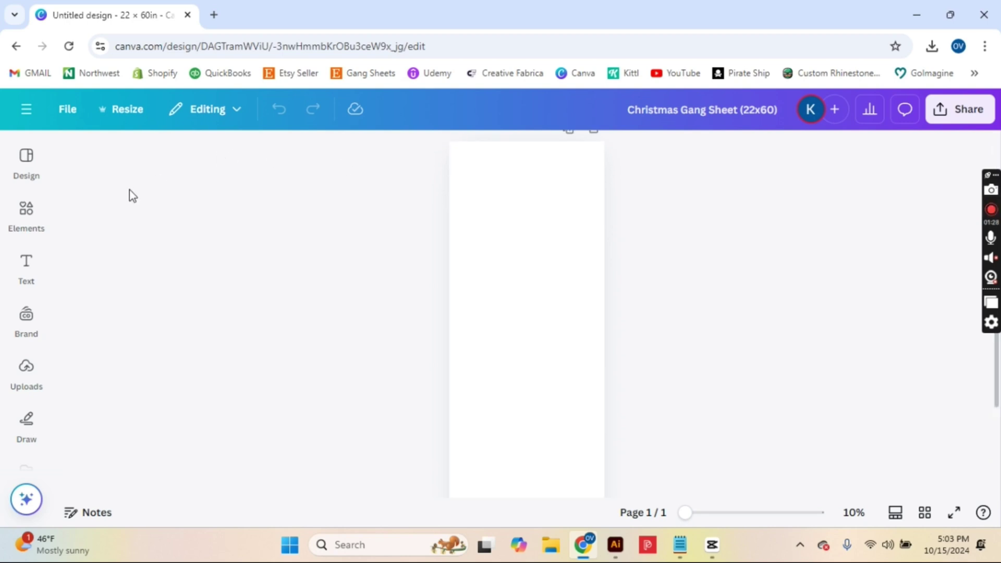
click(27, 369)
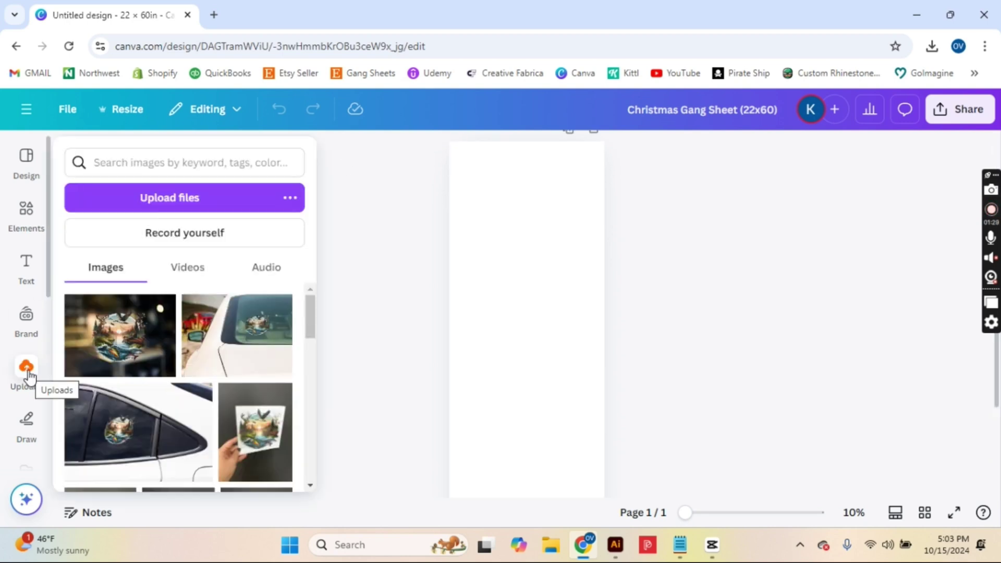
click(177, 207)
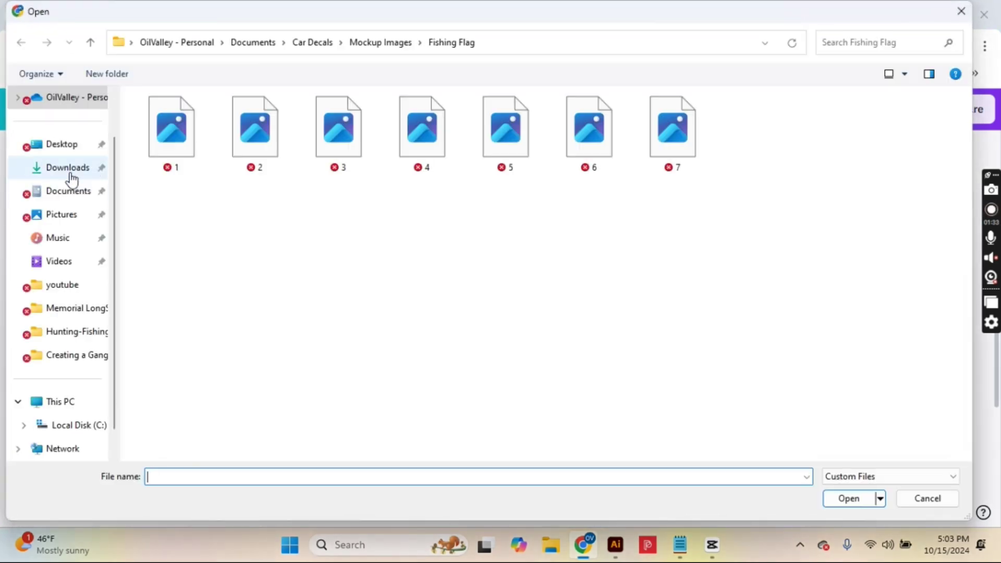
click(70, 175)
click(215, 140)
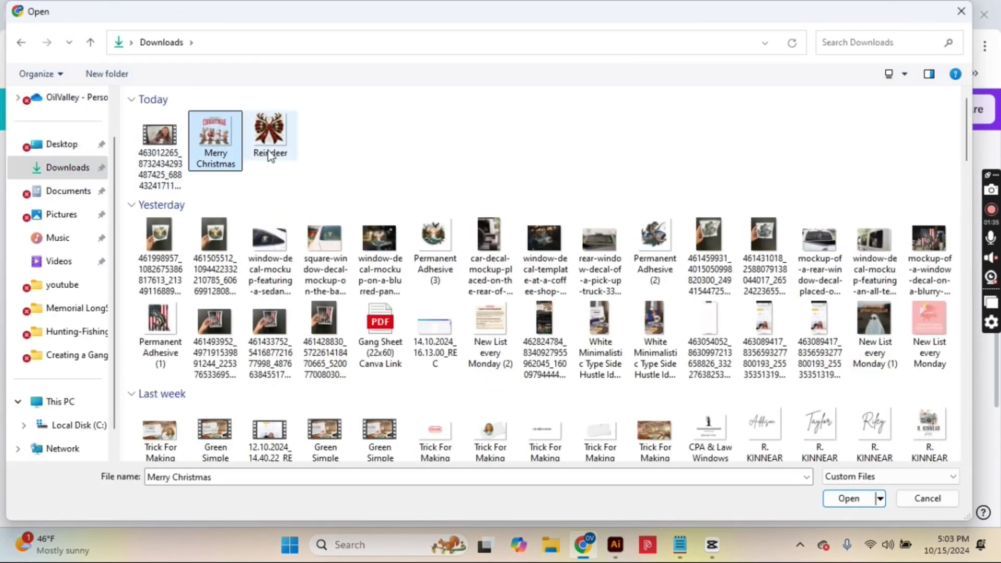
ctrl+click(272, 155)
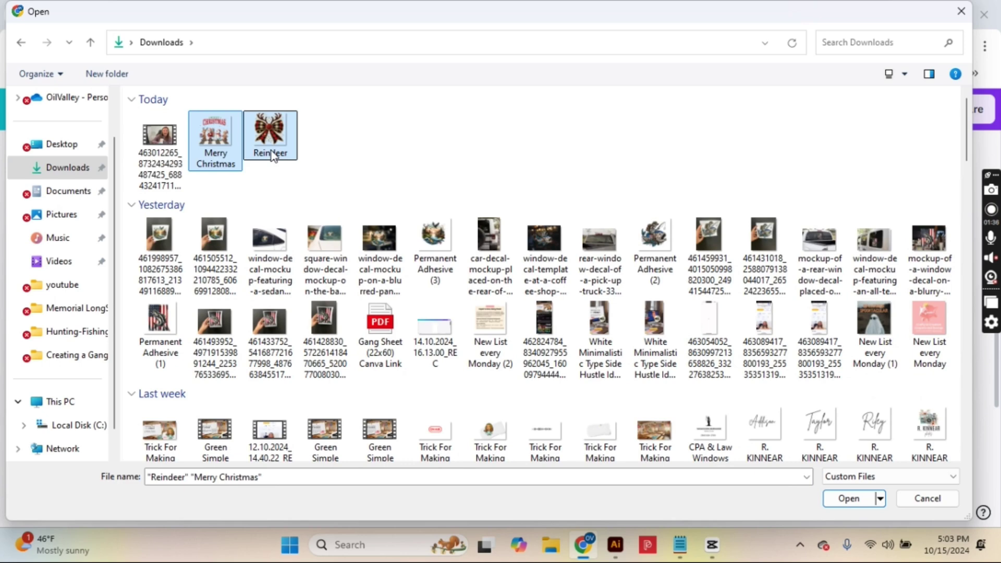
click(839, 499)
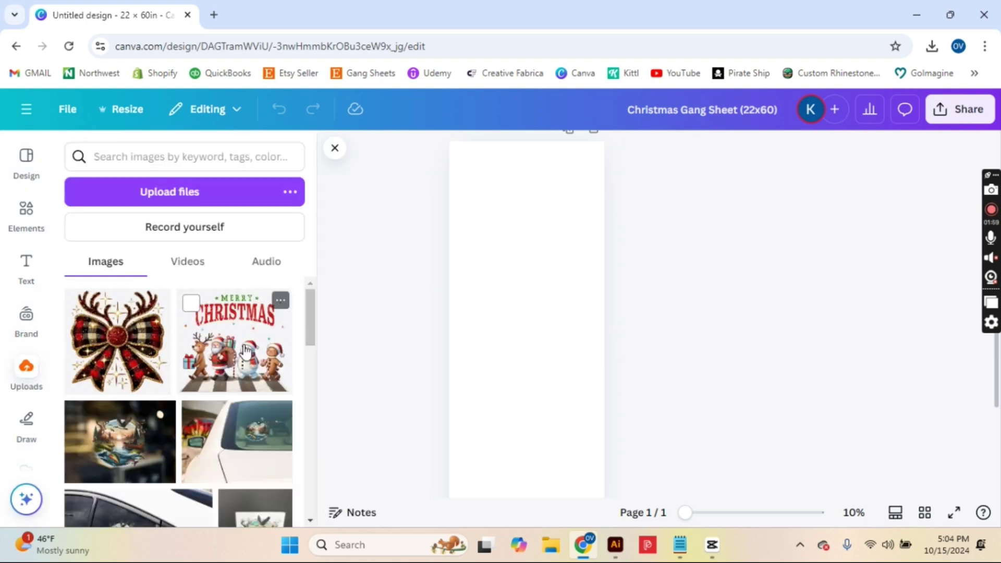
Place the Merry Christmas design in the page's upper-left corner, scaled down to just under half the page width.
click(246, 352)
drag(536, 386, 534, 352)
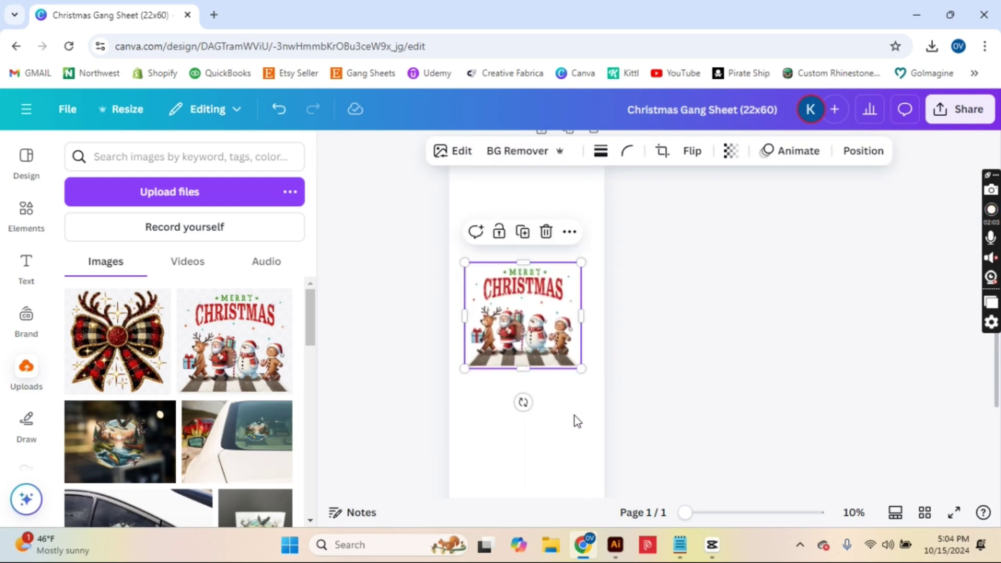
scroll(573, 417, up, 1)
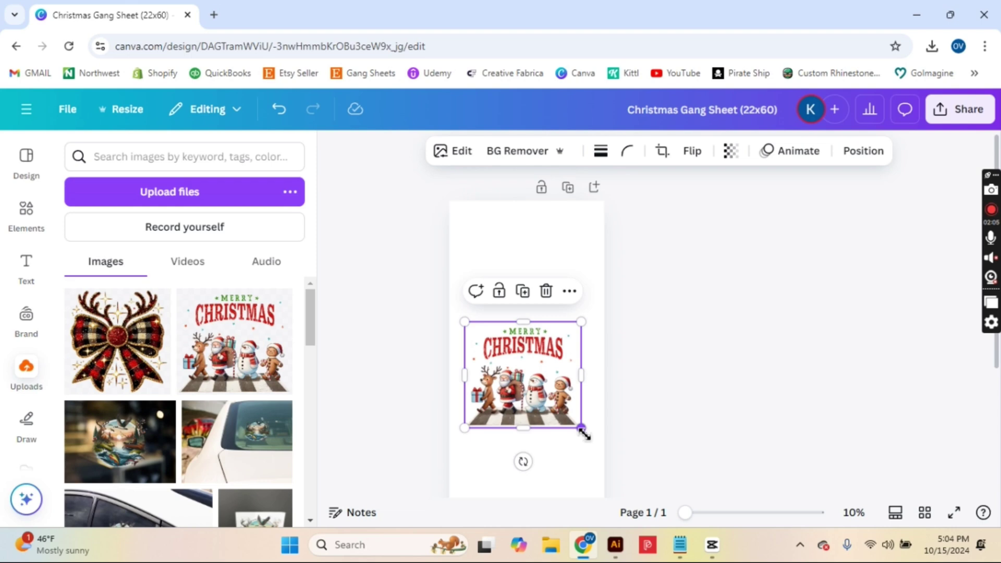
drag(584, 433, 543, 389)
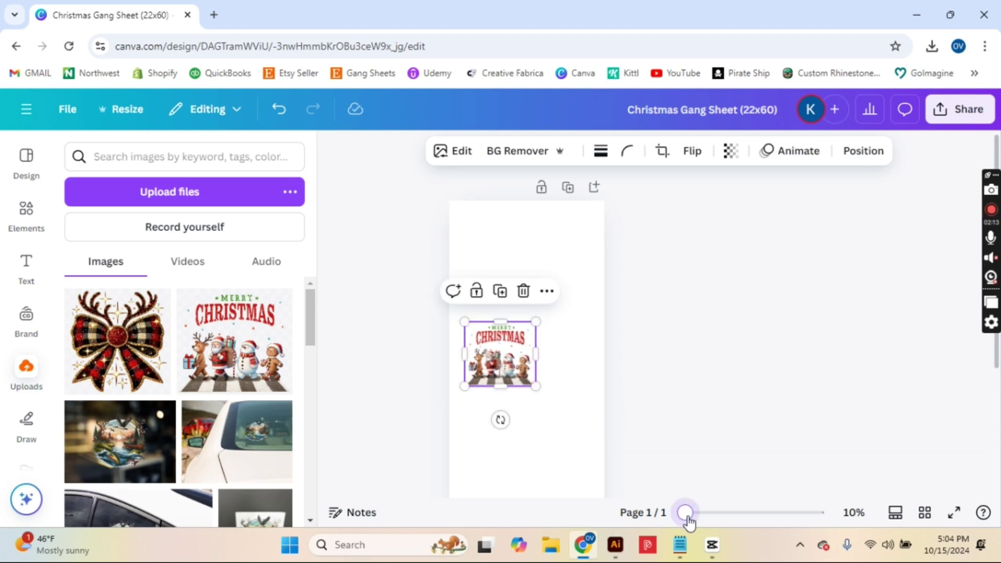
drag(686, 514, 714, 513)
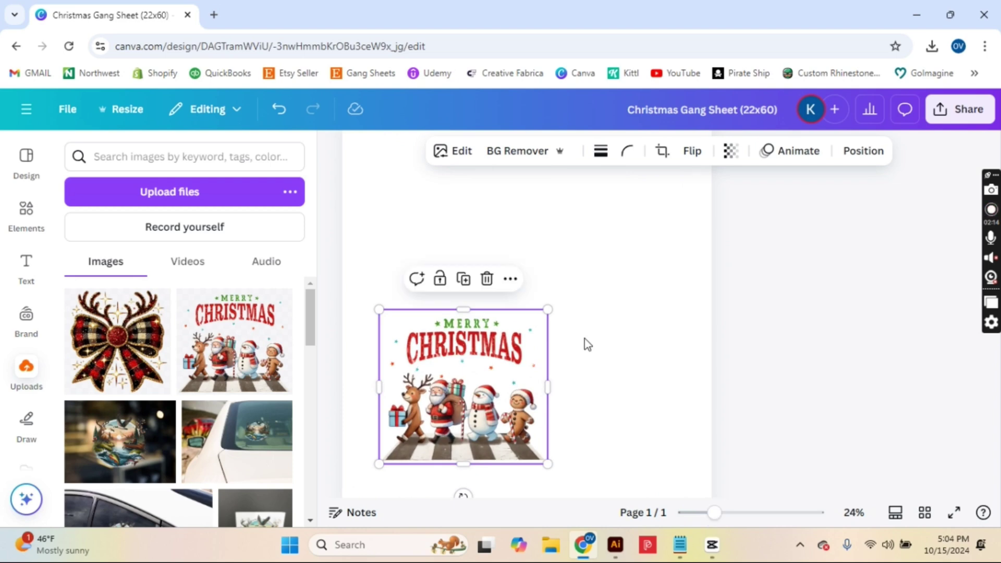
drag(547, 392, 549, 399)
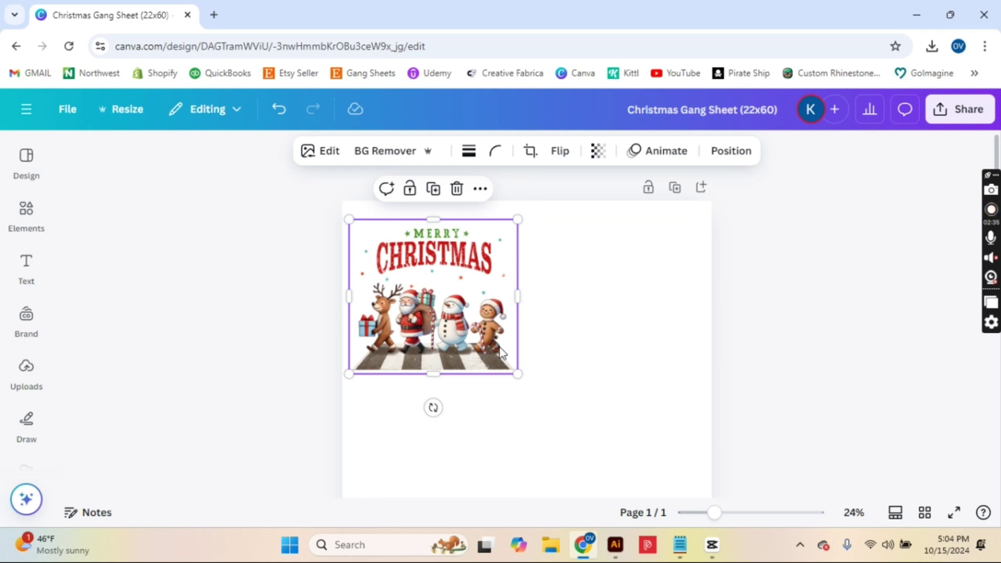
Set the page's background color to the light green from the Brand Kit palette.
click(571, 328)
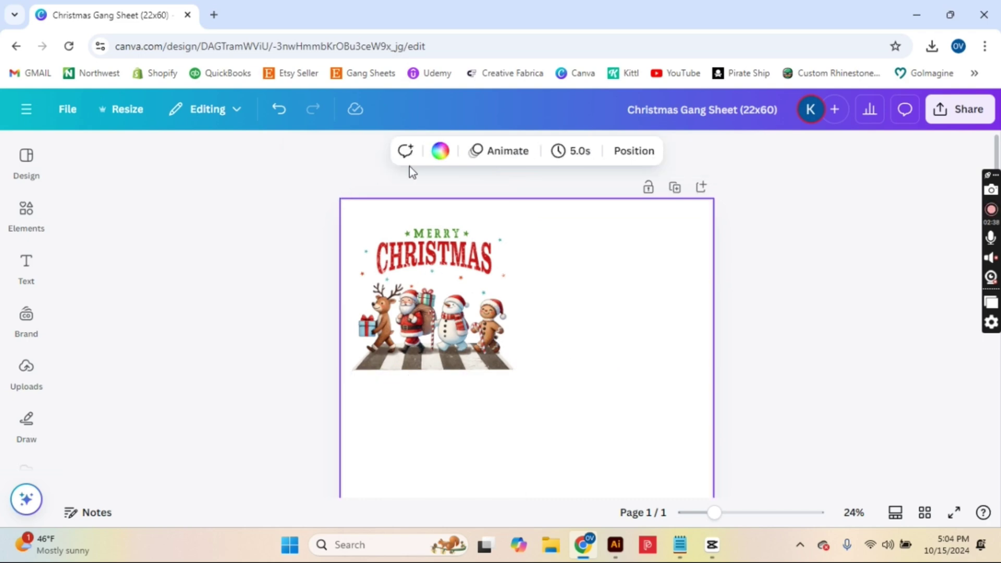
click(440, 152)
click(282, 376)
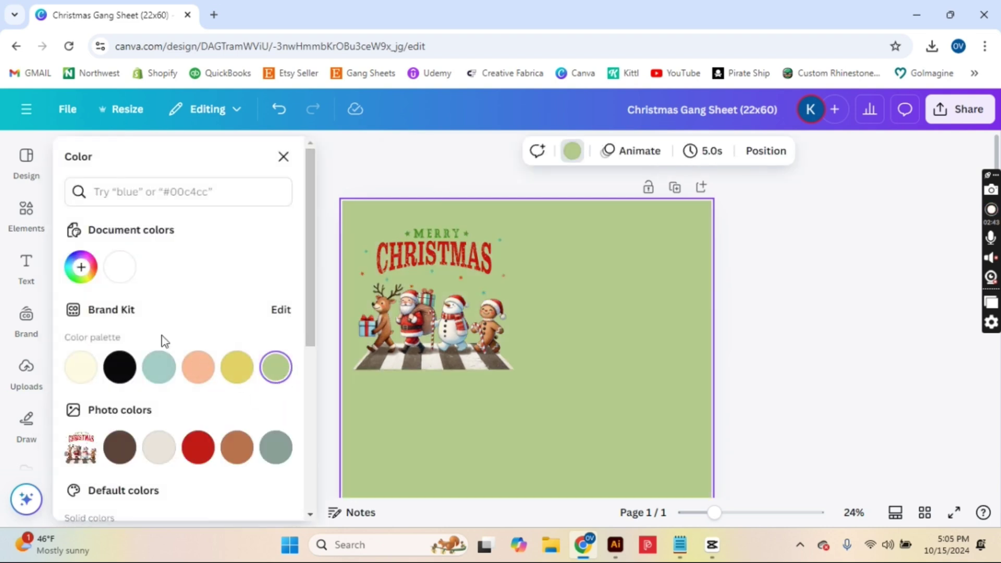
Reset the page background to white and move the Merry Christmas design closer to the page's upper edge.
click(119, 266)
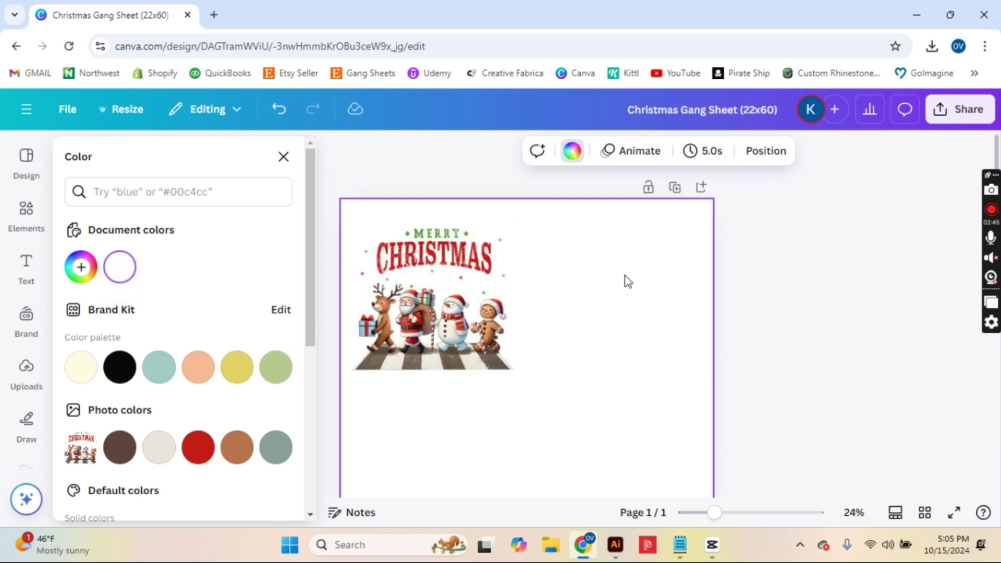
drag(463, 323, 461, 311)
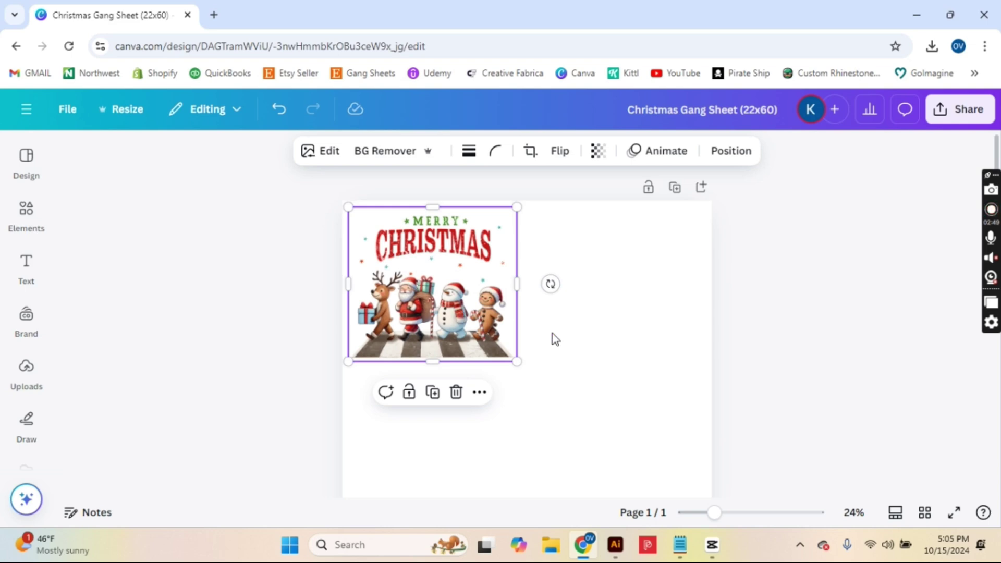
Copy and paste the Merry Christmas design, allowing clipboard access, and place the copy beside the original at the same height.
right_click(419, 292)
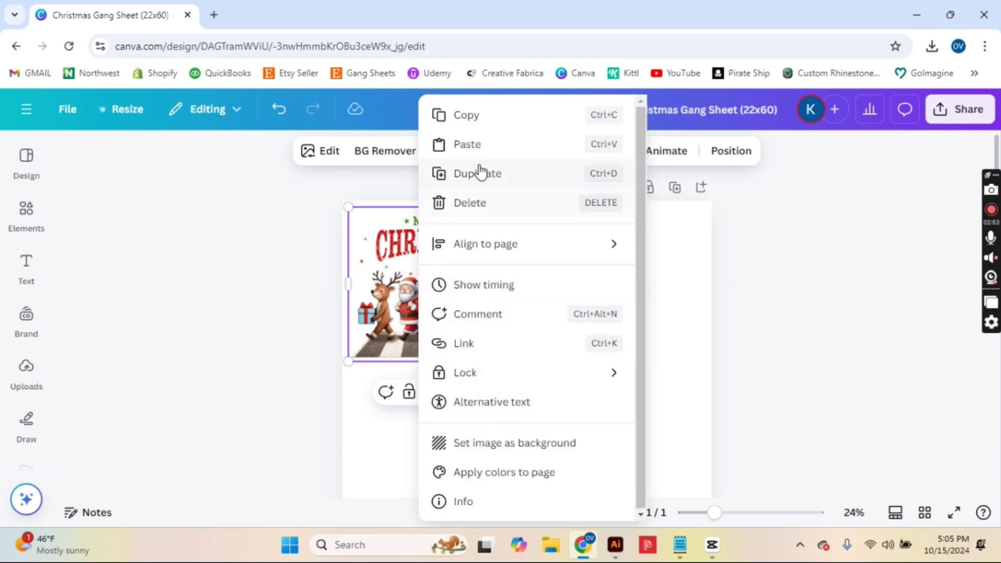
click(490, 128)
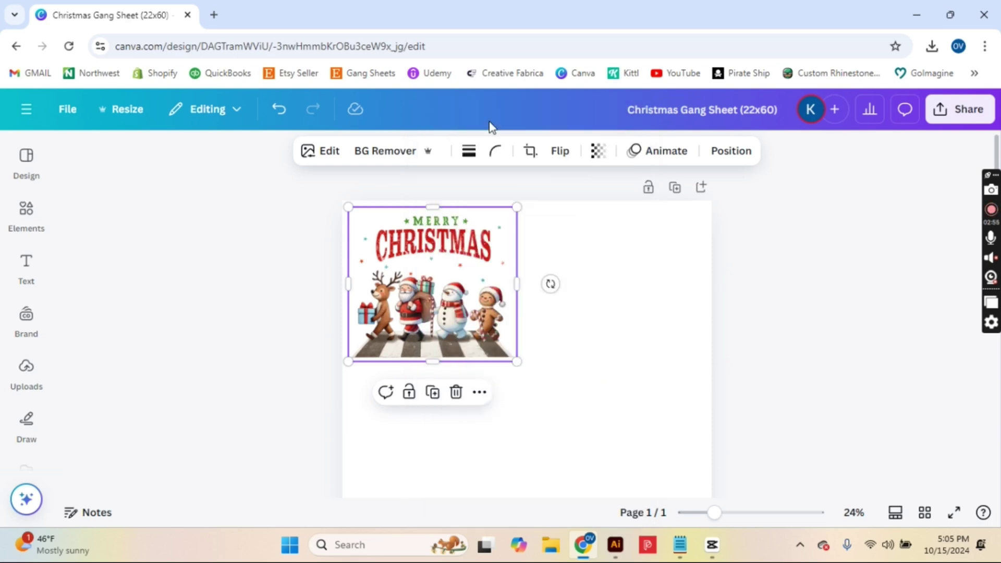
right_click(617, 308)
click(644, 360)
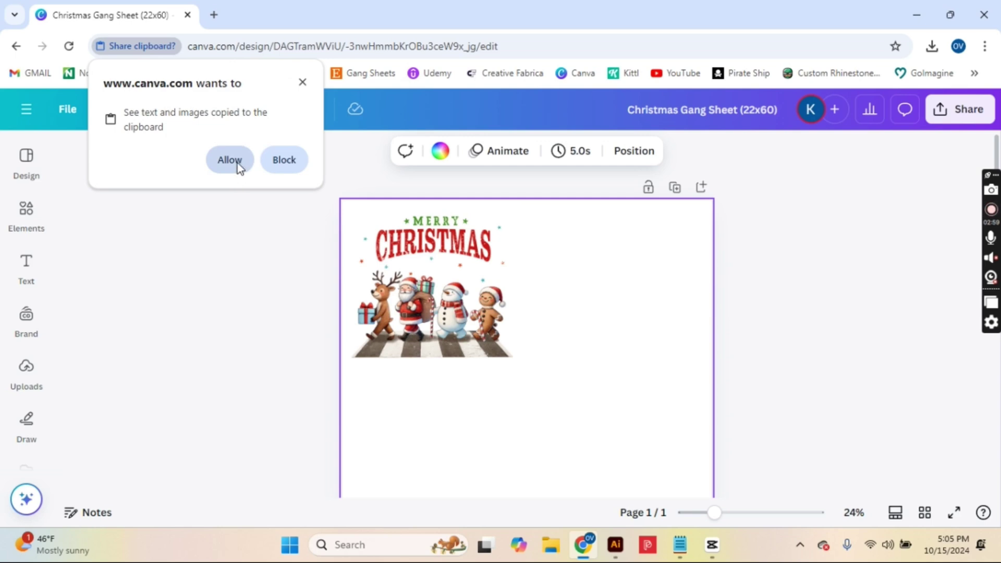
click(229, 160)
drag(449, 308, 617, 298)
click(655, 437)
Align the two Merry Christmas designs by their middles and center the pair horizontally at the top of the page.
drag(652, 431, 434, 271)
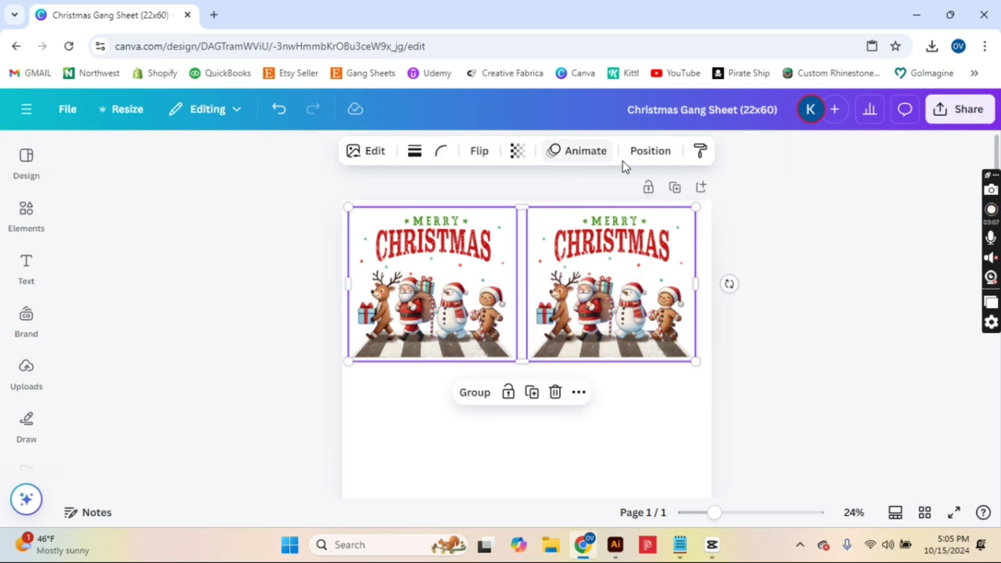
click(646, 152)
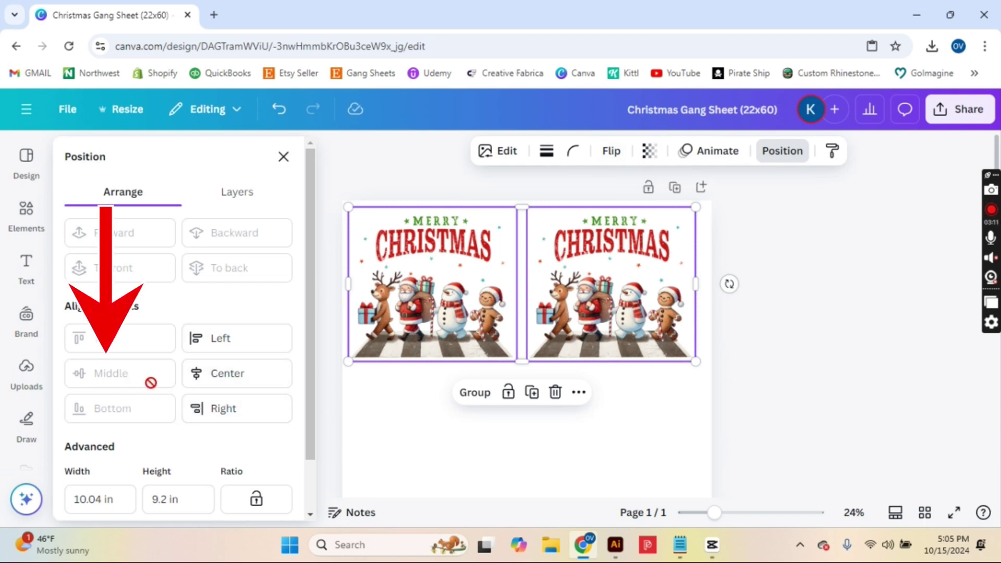
drag(428, 256, 433, 256)
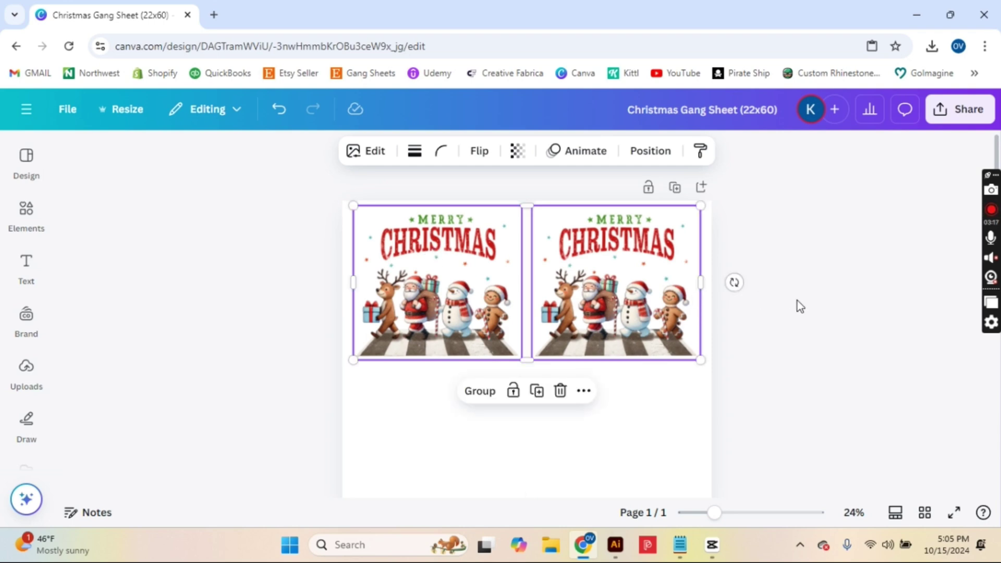
Duplicate the pair of Merry Christmas designs and place the copy directly below as a second row.
scroll(792, 310, down, 2)
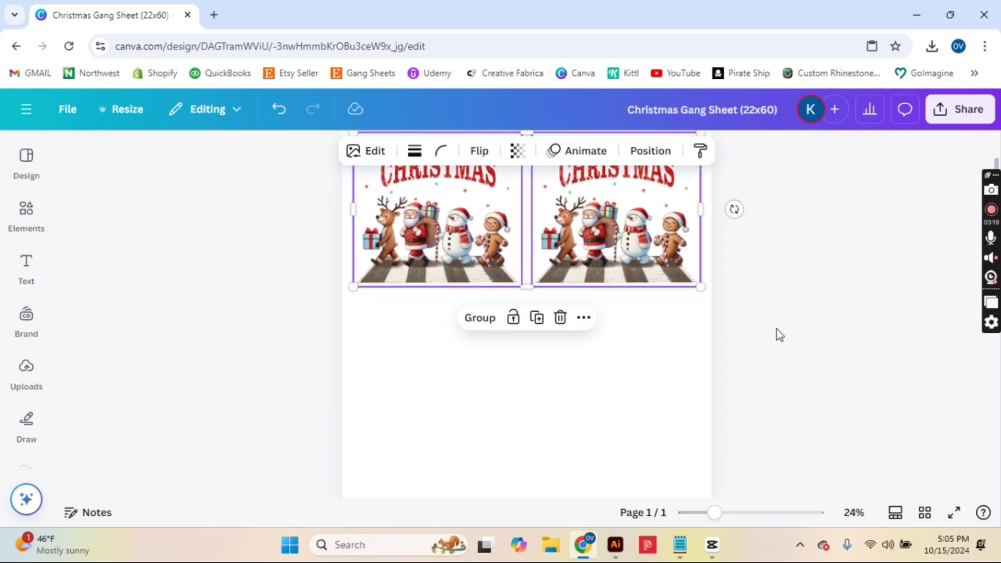
key(ctrl+d)
drag(585, 189, 579, 332)
click(837, 293)
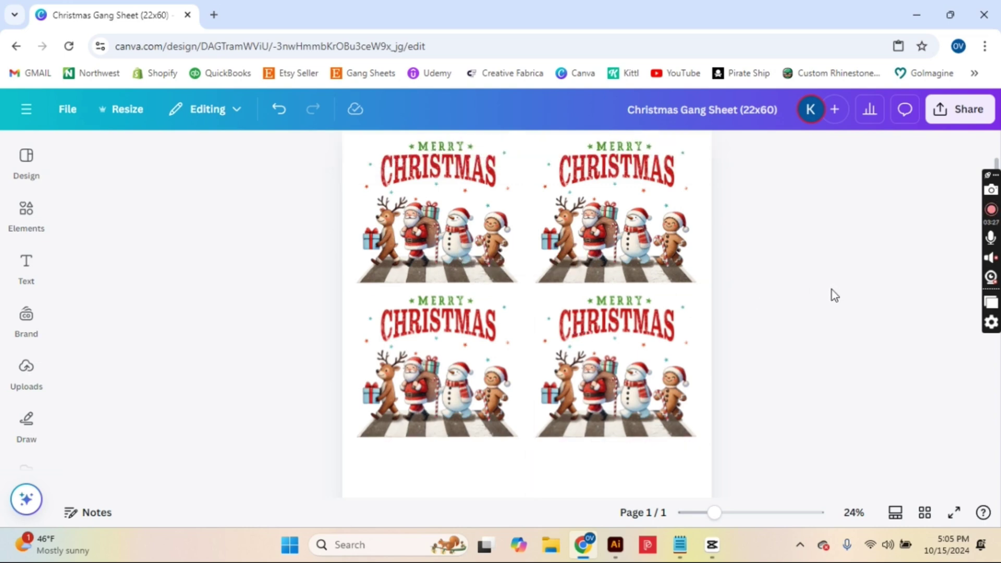
Duplicate the block of four Merry Christmas designs and place the copy directly below to form rows three and four.
scroll(664, 290, down, 3)
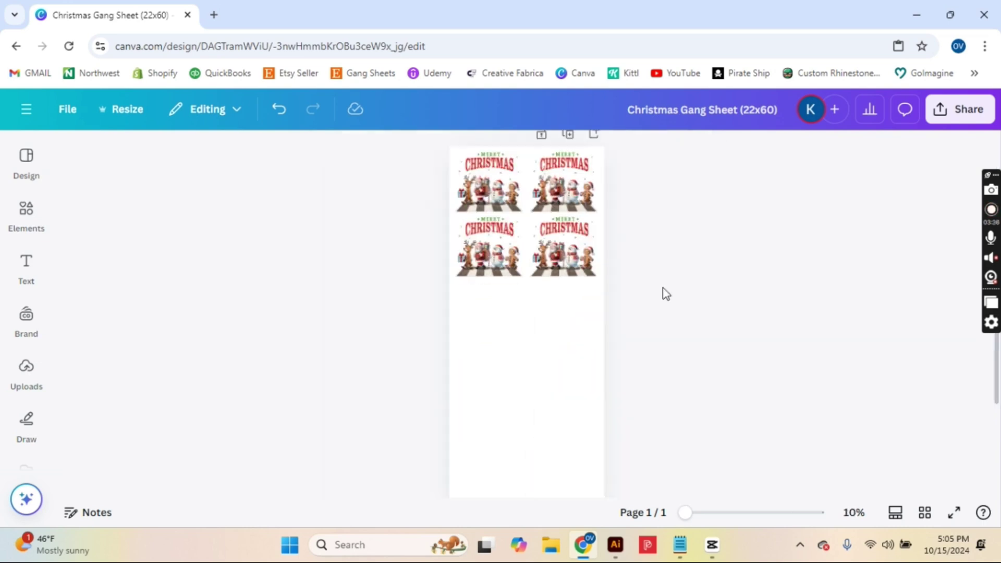
drag(662, 286, 432, 179)
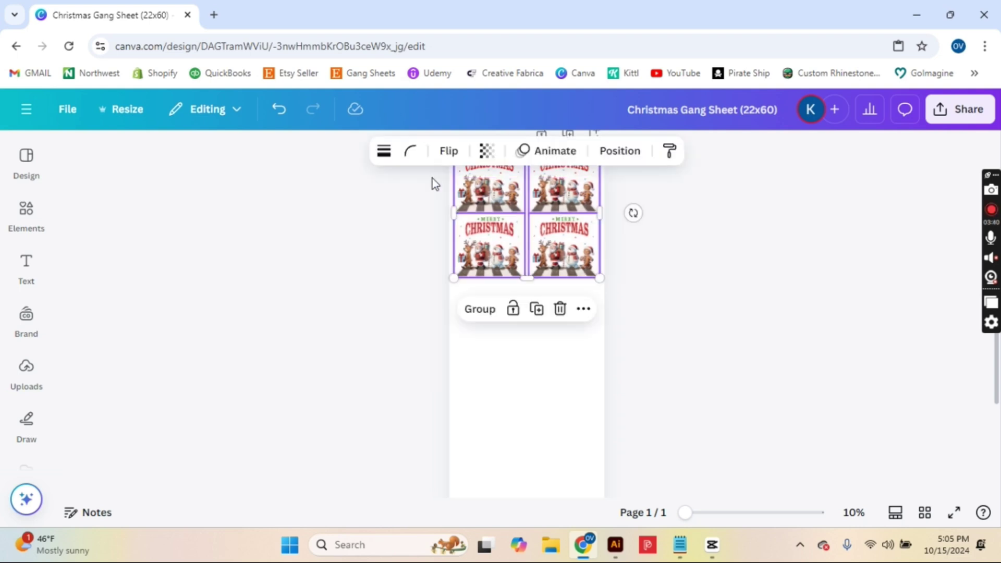
drag(499, 188, 500, 316)
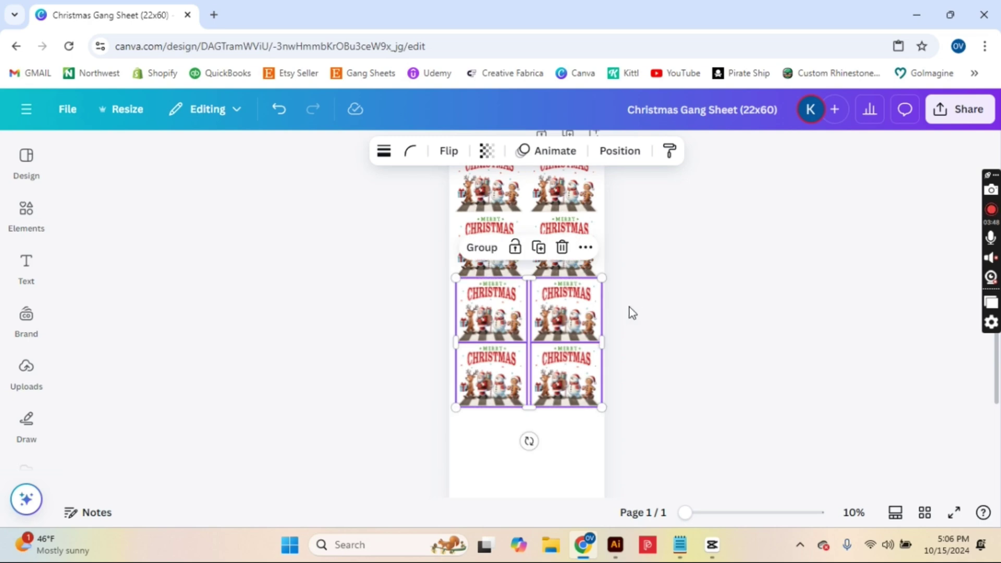
click(646, 307)
scroll(646, 308, down, 3)
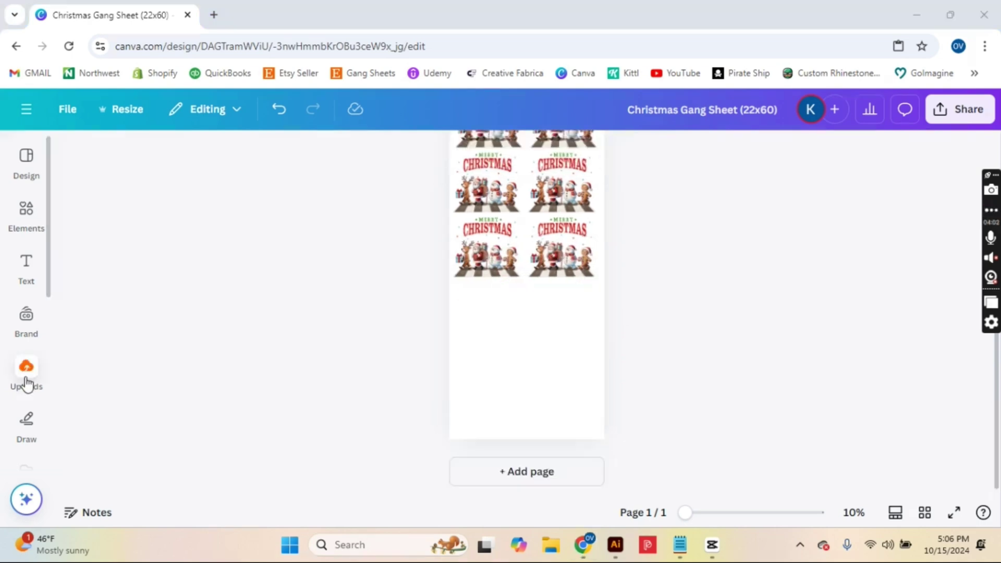
Add the uploaded reindeer bow image below the Merry Christmas rows and scale it down to just under half the page width.
click(26, 367)
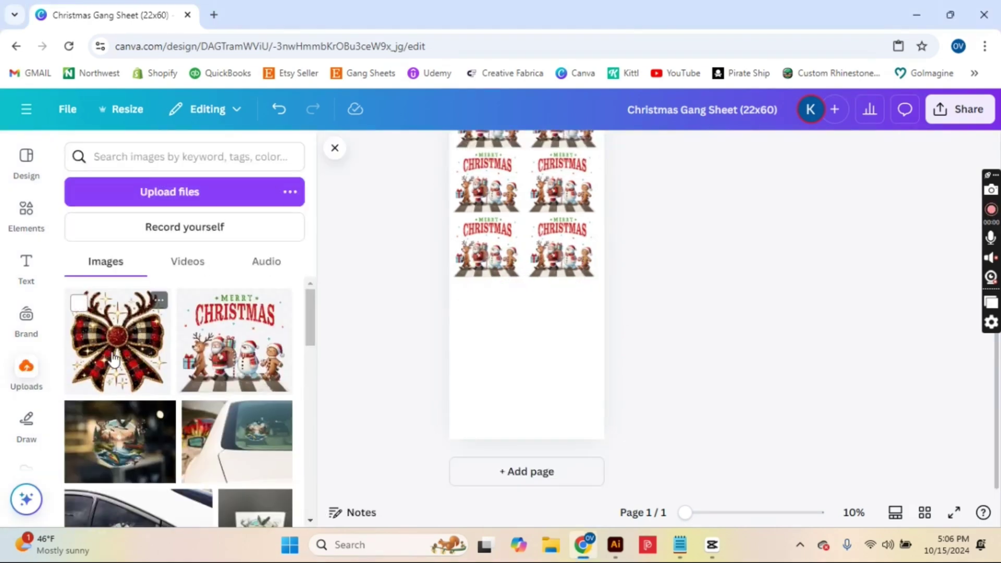
click(114, 359)
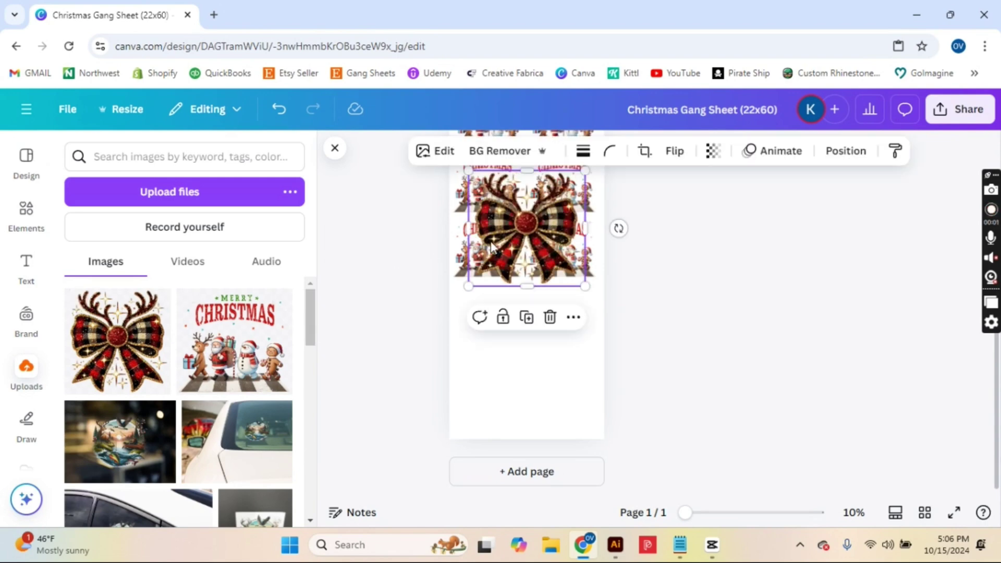
drag(521, 242, 516, 369)
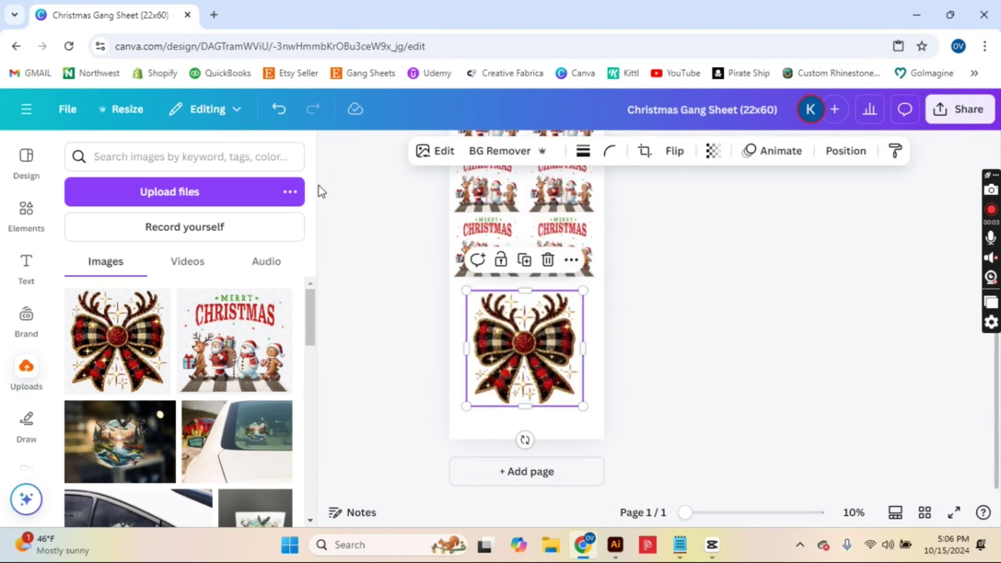
click(335, 149)
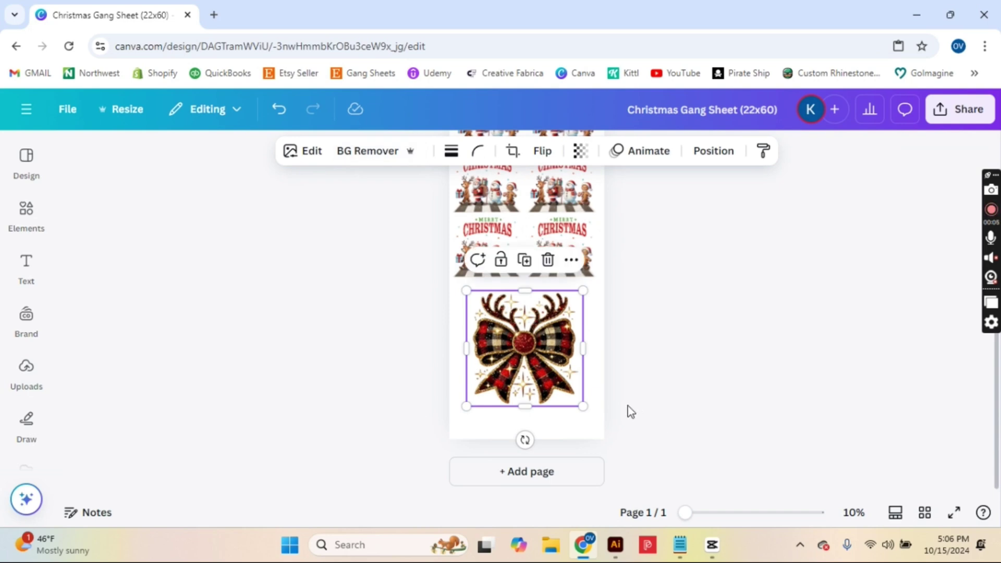
drag(584, 407, 540, 362)
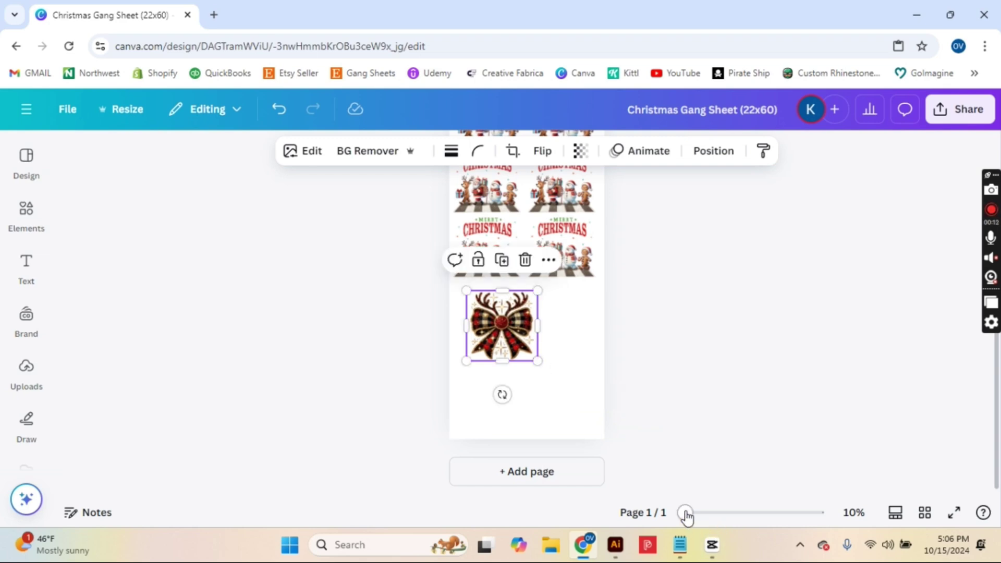
Move the bow to the page's left side just below the last Merry Christmas row and duplicate it alongside.
drag(686, 515, 715, 516)
scroll(466, 279, down, 2)
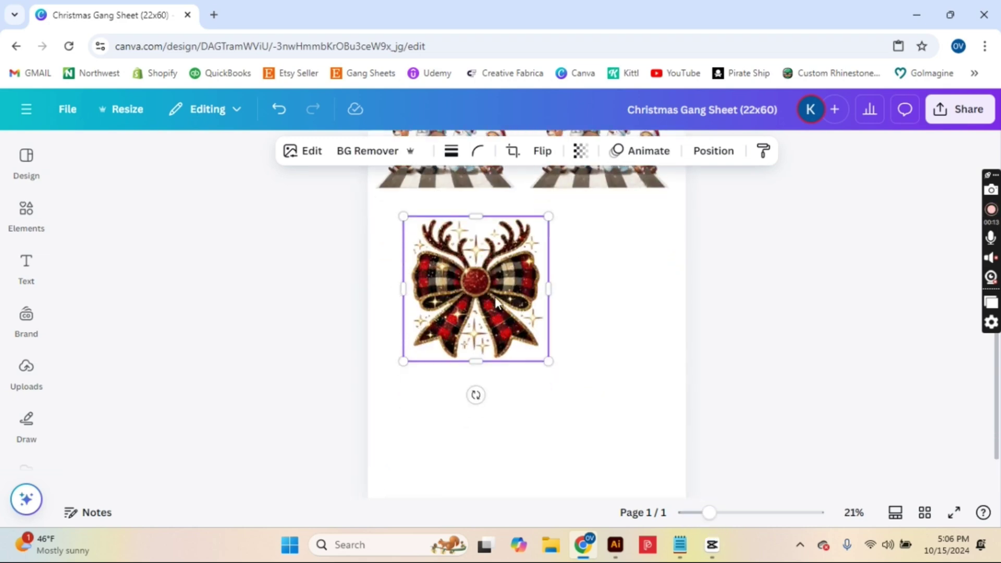
click(464, 277)
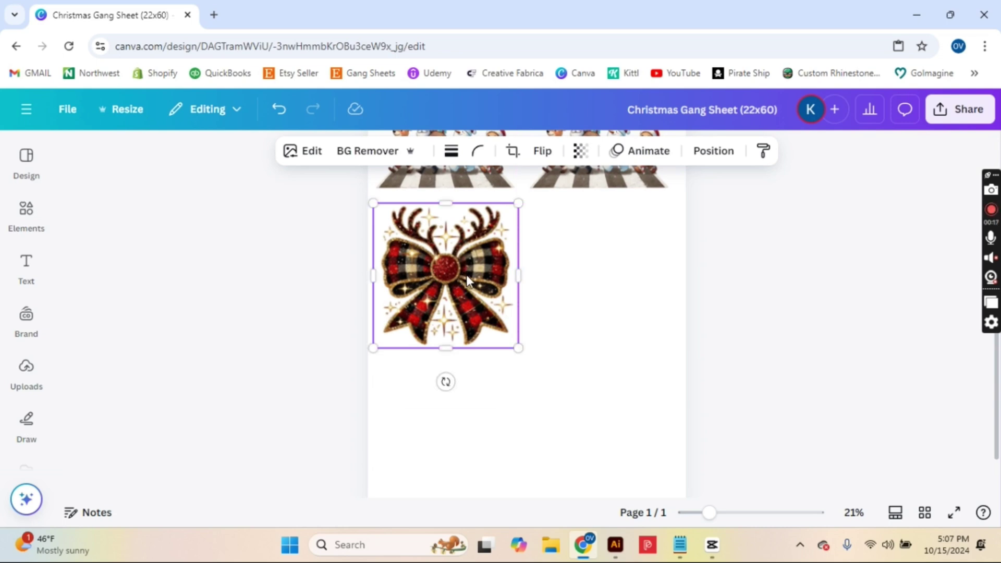
drag(468, 285, 611, 286)
click(786, 341)
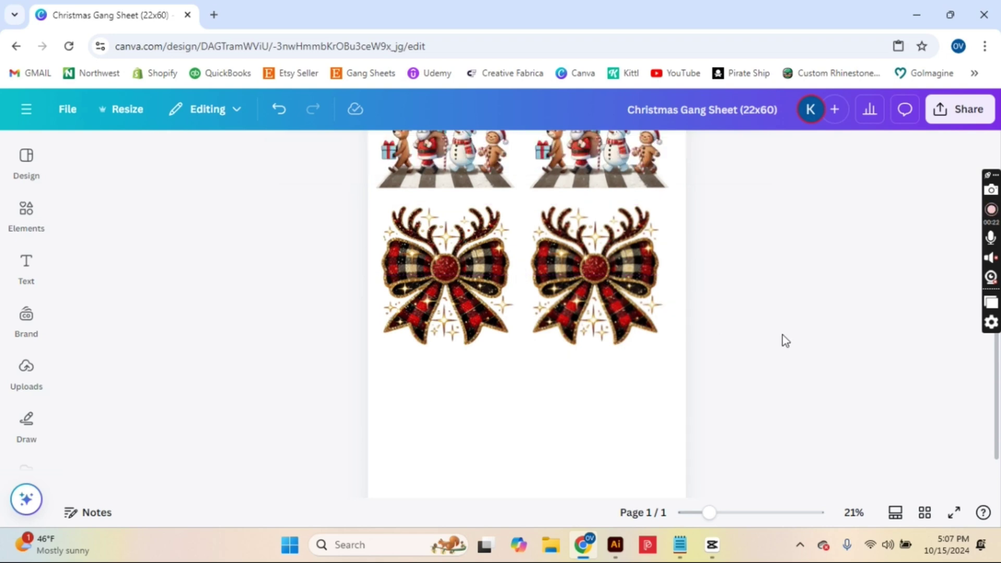
Duplicate the pair of bows, place the copy directly below as the final row, and review the whole sheet.
drag(785, 341, 349, 255)
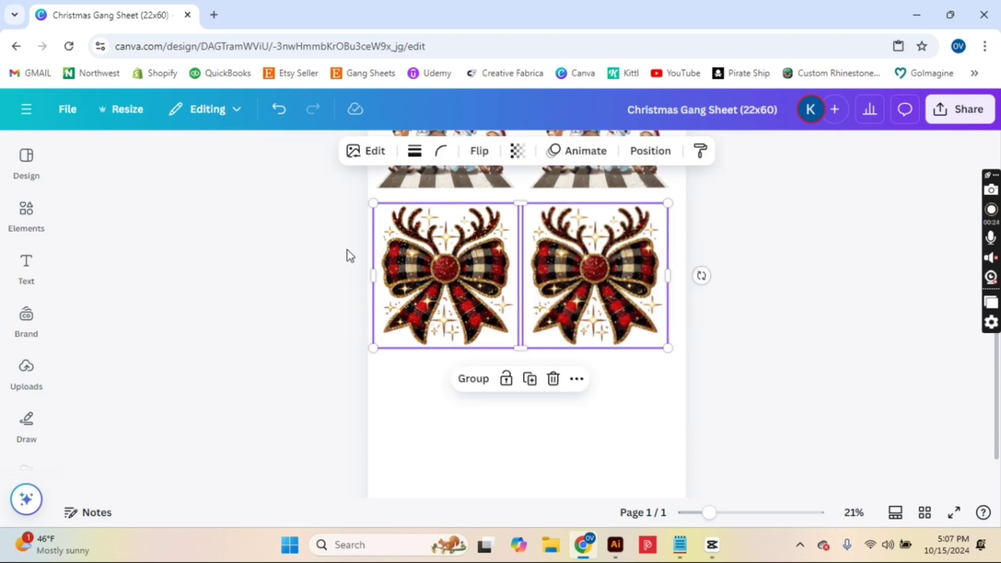
drag(582, 249, 589, 387)
scroll(782, 339, down, 2)
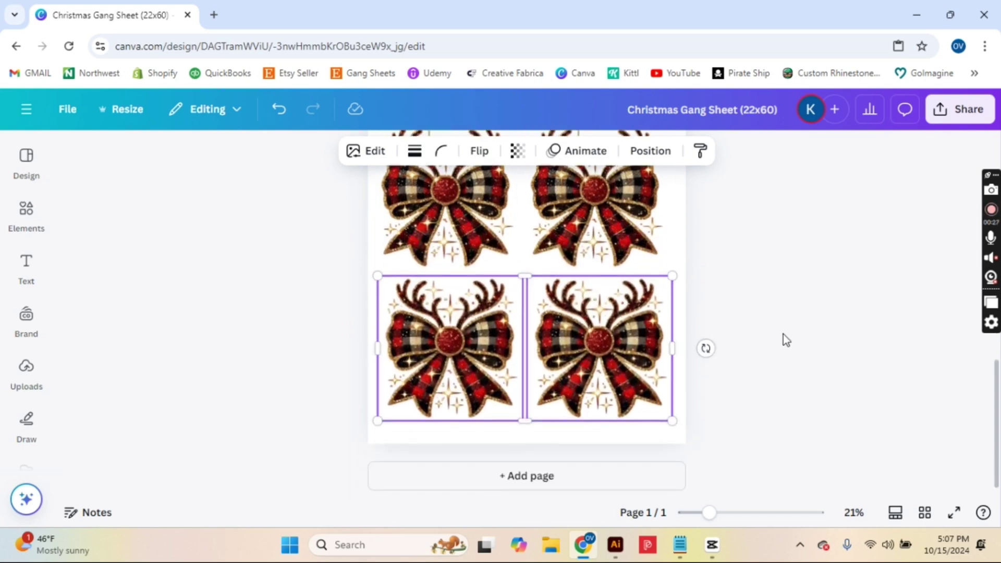
drag(709, 513, 685, 513)
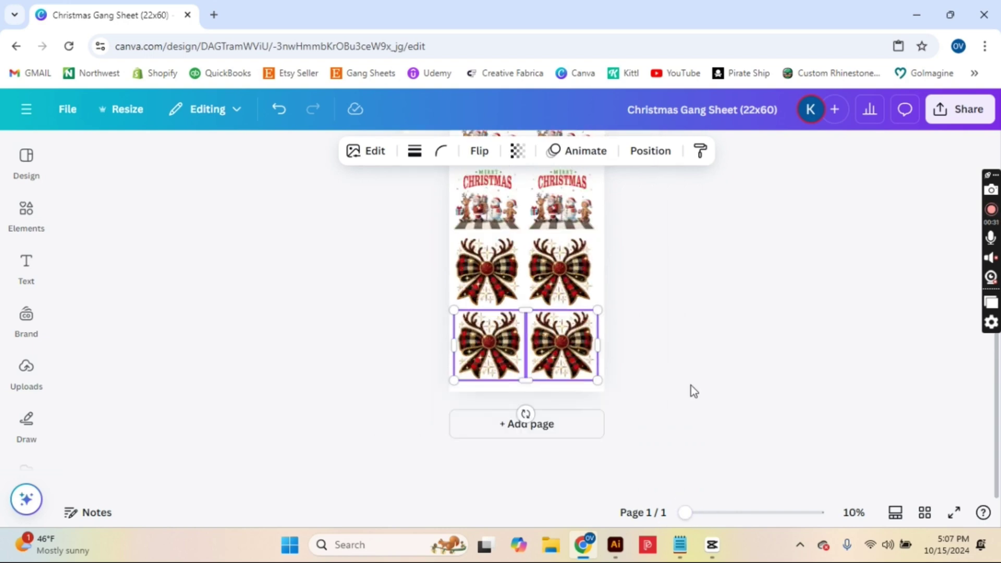
scroll(691, 386, up, 3)
scroll(696, 393, up, 1)
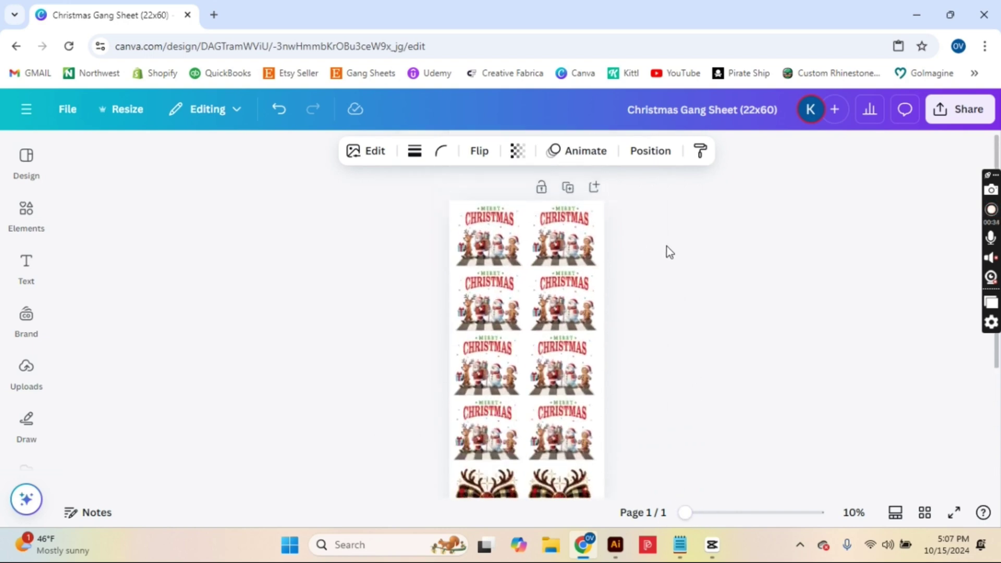
scroll(662, 251, down, 5)
scroll(677, 290, up, 2)
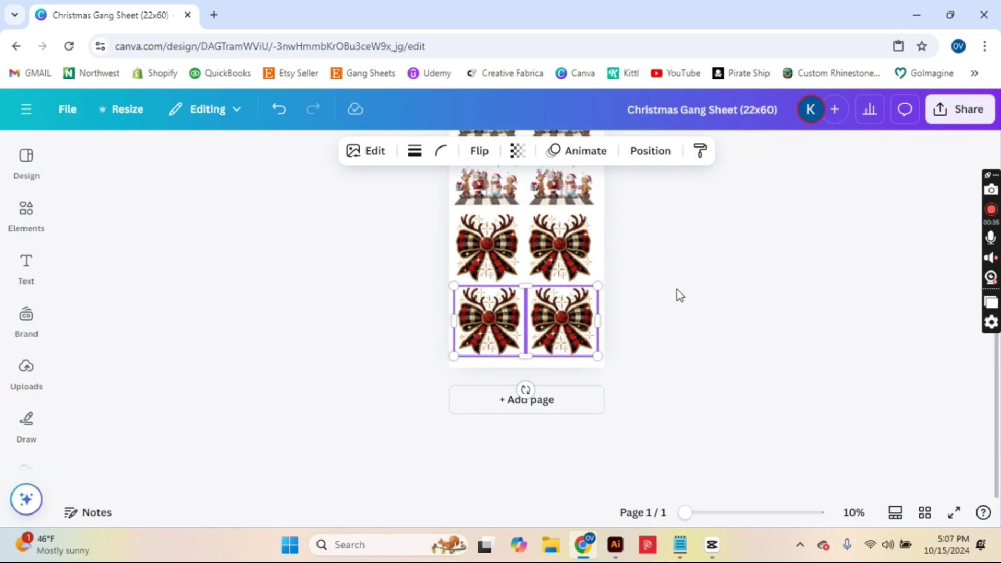
click(666, 255)
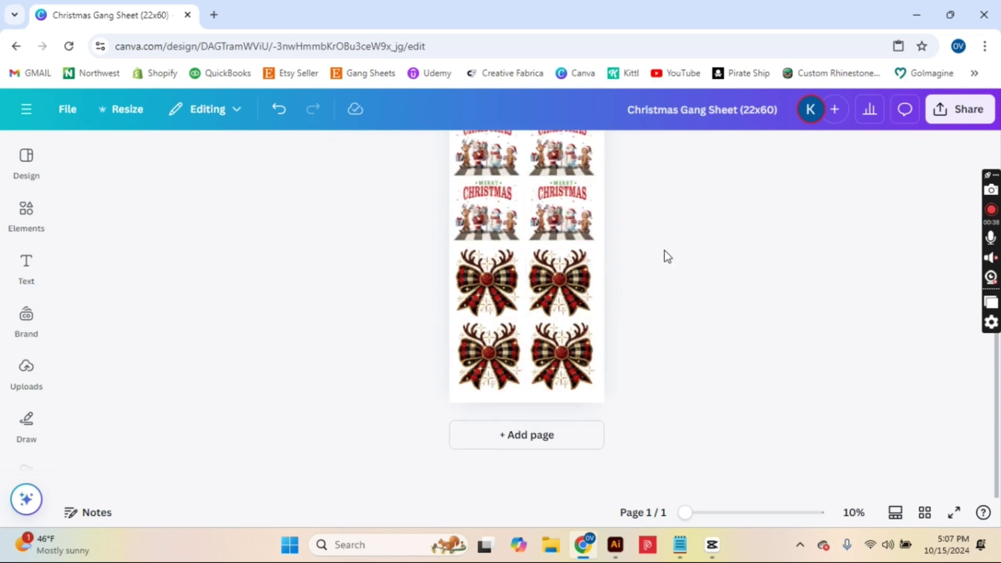
Align the designs within the right column and within the left column by their horizontal centers.
drag(652, 371, 558, 232)
scroll(556, 280, up, 4)
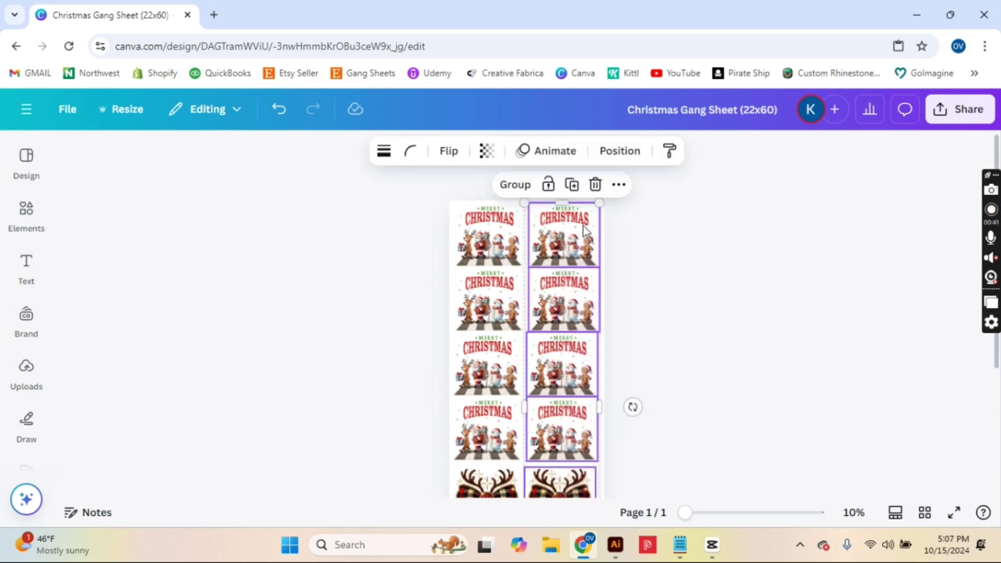
click(619, 156)
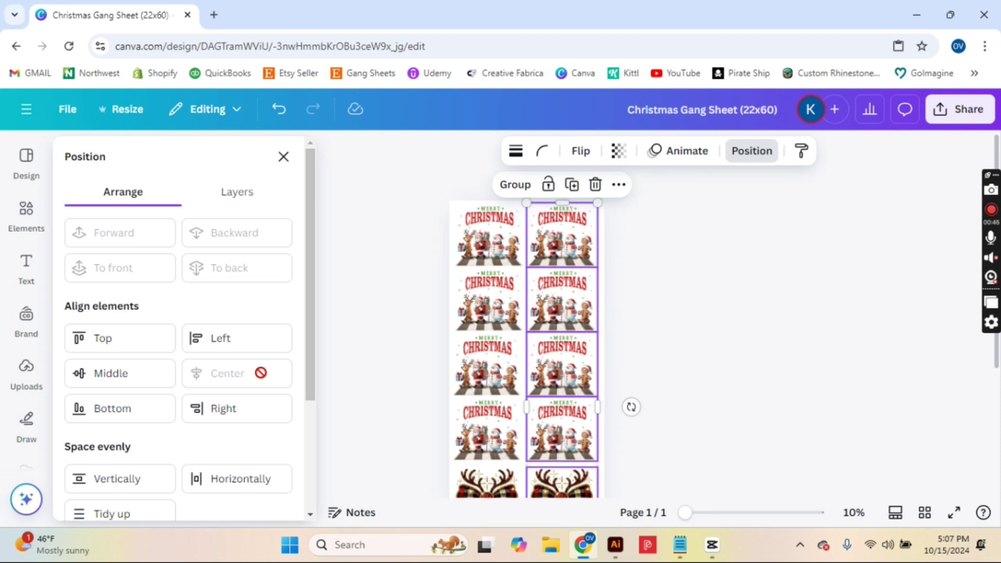
drag(436, 204, 520, 453)
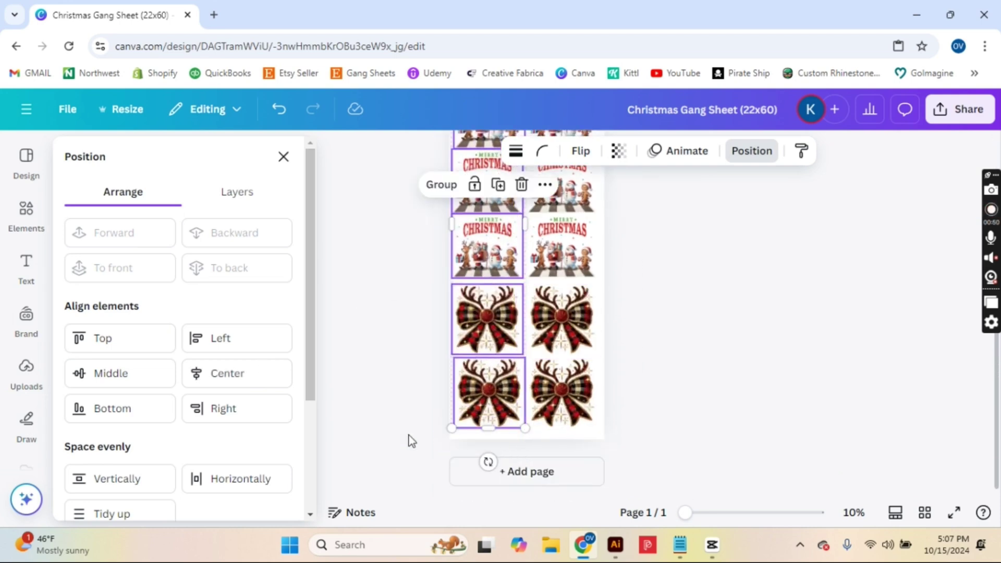
click(260, 389)
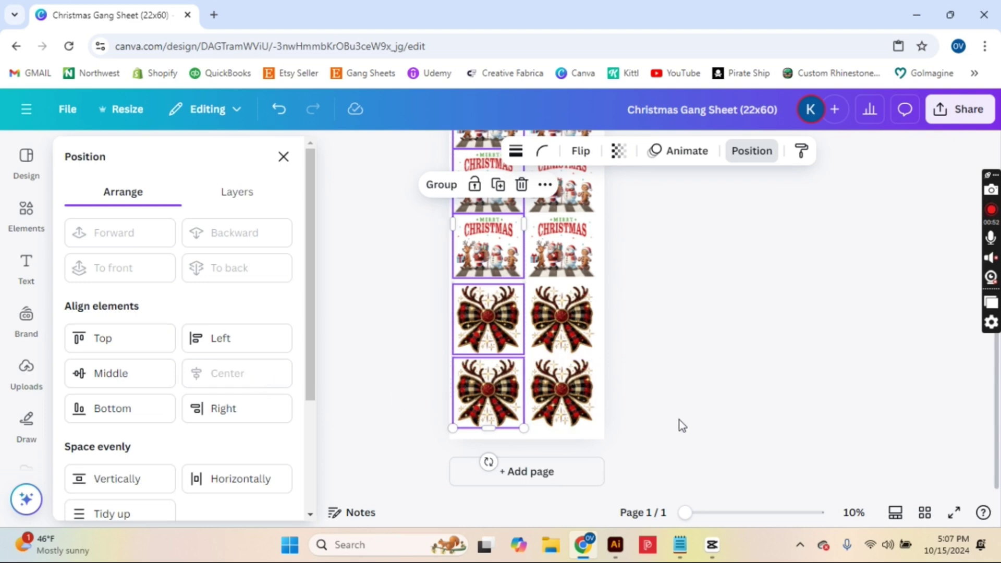
Center the complete two-column arrangement of designs horizontally and vertically on the page.
drag(678, 424, 424, 219)
drag(541, 235, 543, 239)
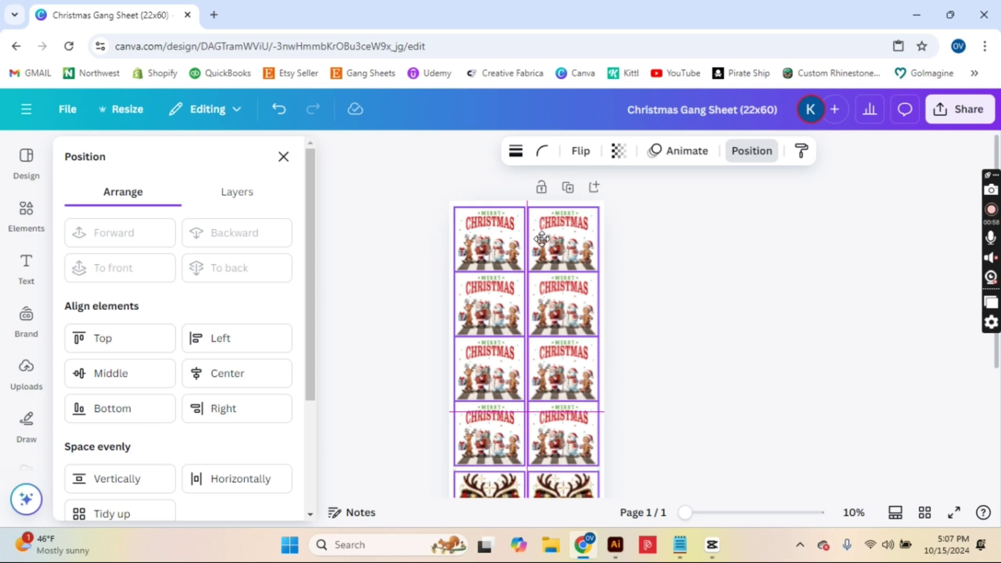
drag(542, 239, 543, 240)
click(811, 326)
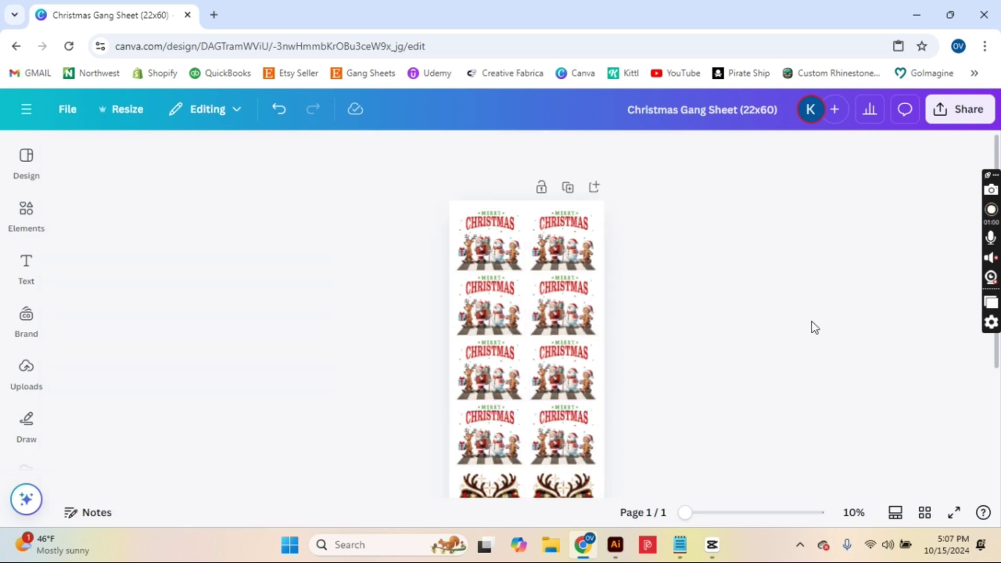
scroll(815, 328, down, 3)
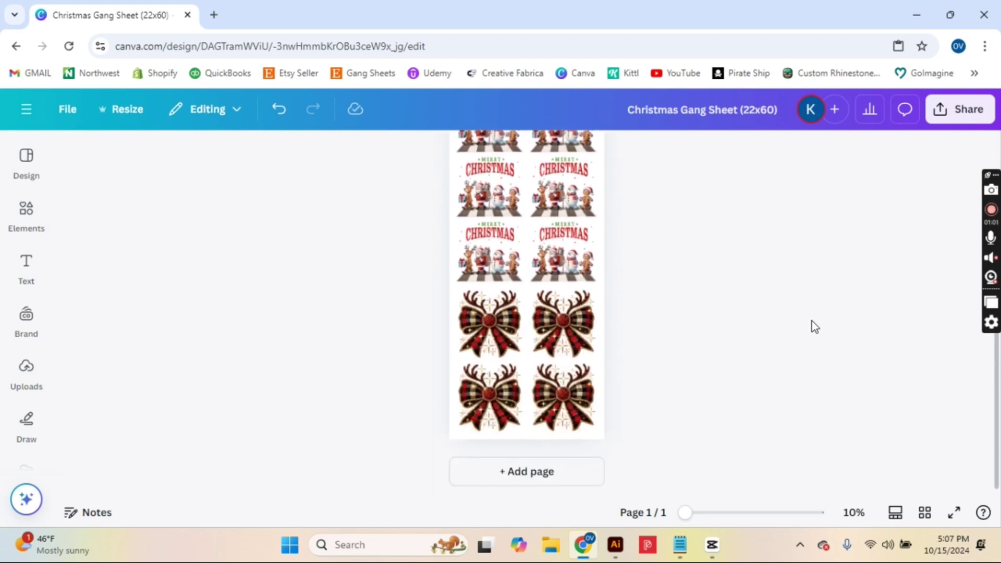
Zoom in to 28% and examine the finished gang sheet from the first Christmas row down to the last bows.
scroll(815, 327, up, 1)
scroll(815, 327, up, 2)
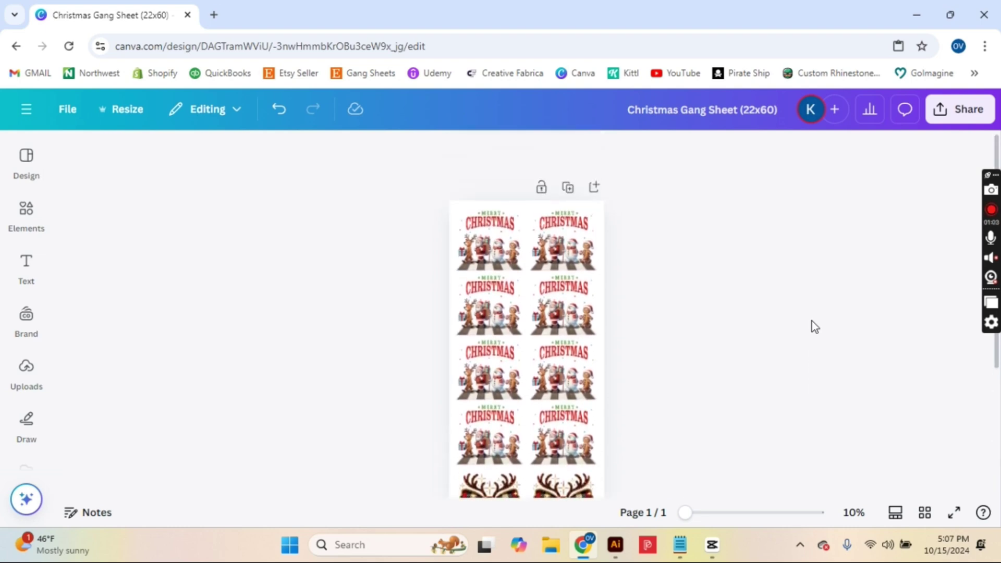
drag(681, 511, 720, 545)
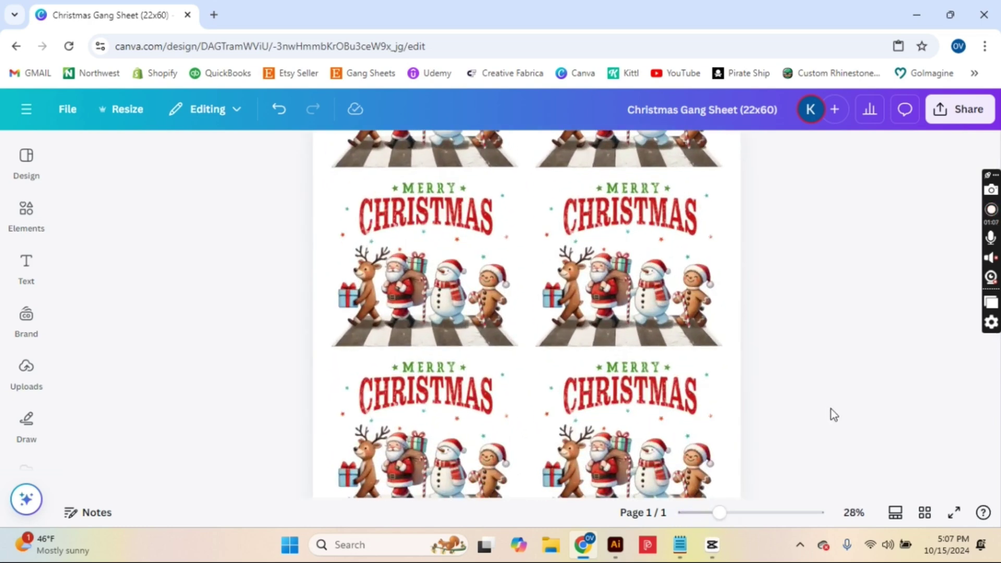
scroll(830, 416, down, 2)
scroll(828, 414, down, 6)
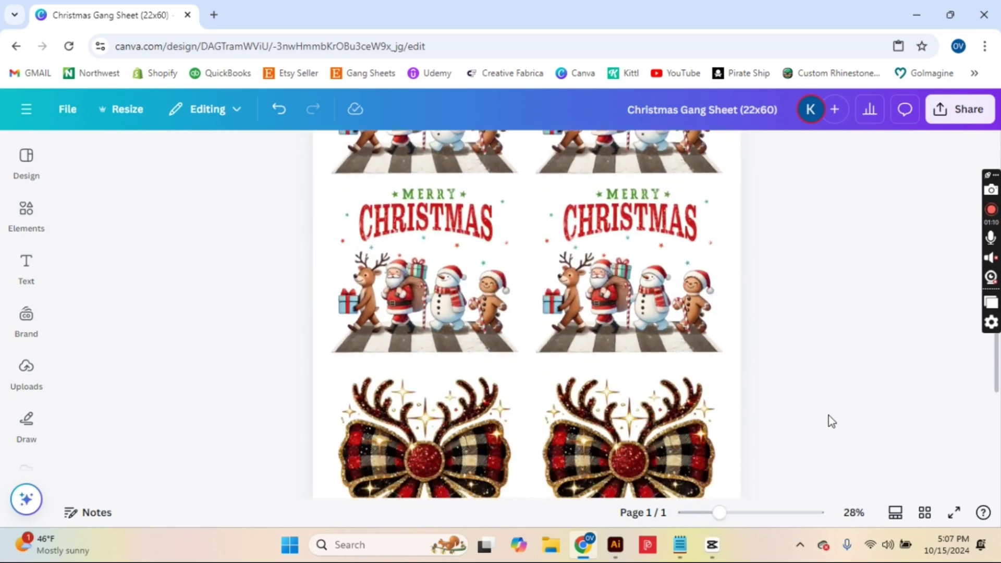
scroll(828, 417, down, 5)
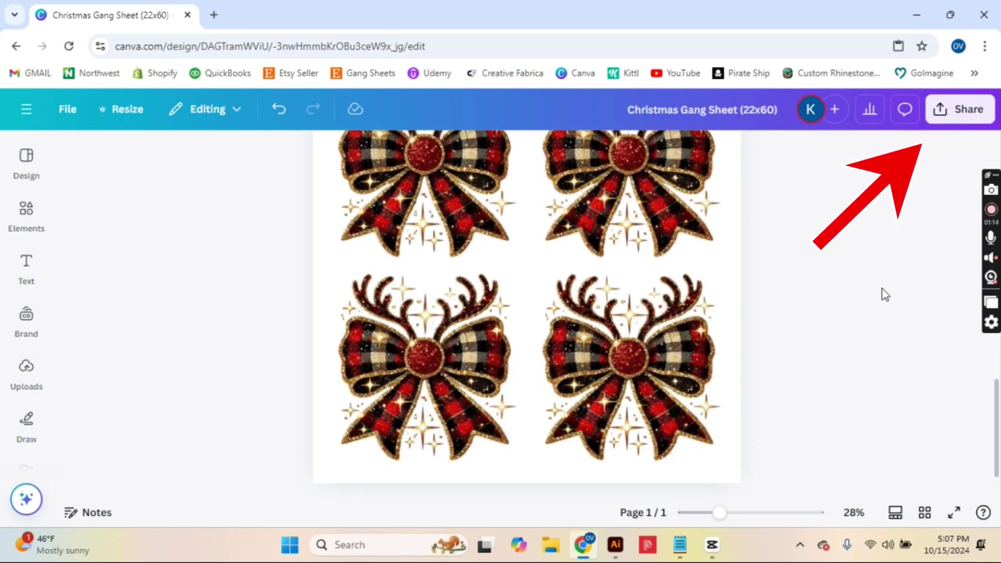
Download the gang sheet as a PNG with a transparent background.
click(945, 123)
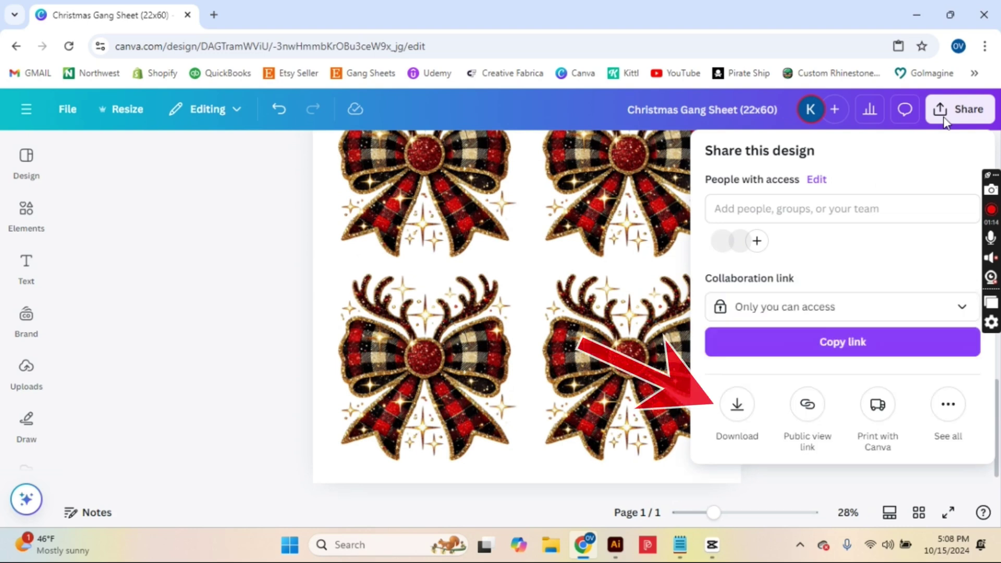
click(739, 412)
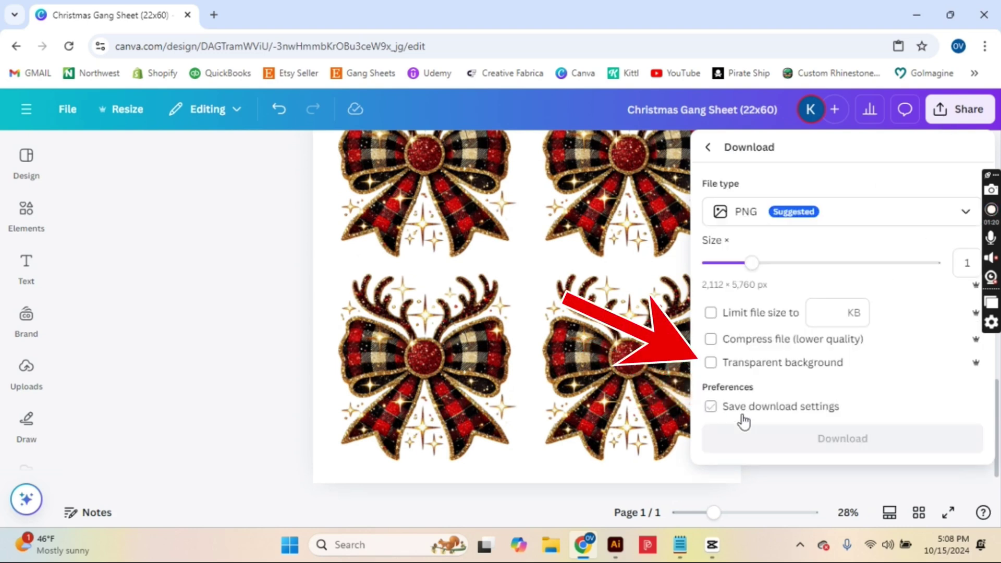
click(710, 364)
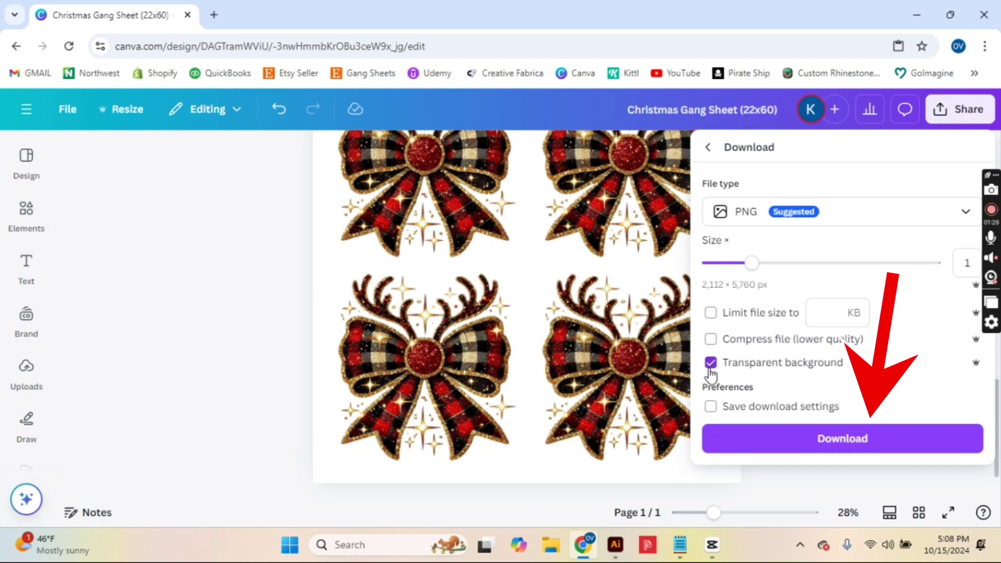
click(774, 451)
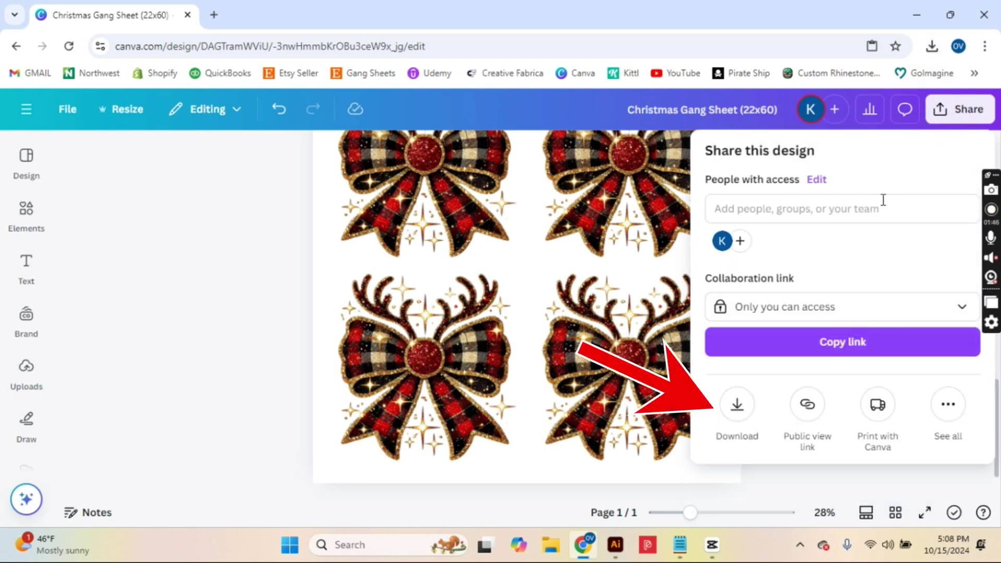
Download the gang sheet again as a PDF Print file with the CMYK color profile for professional printing.
click(736, 406)
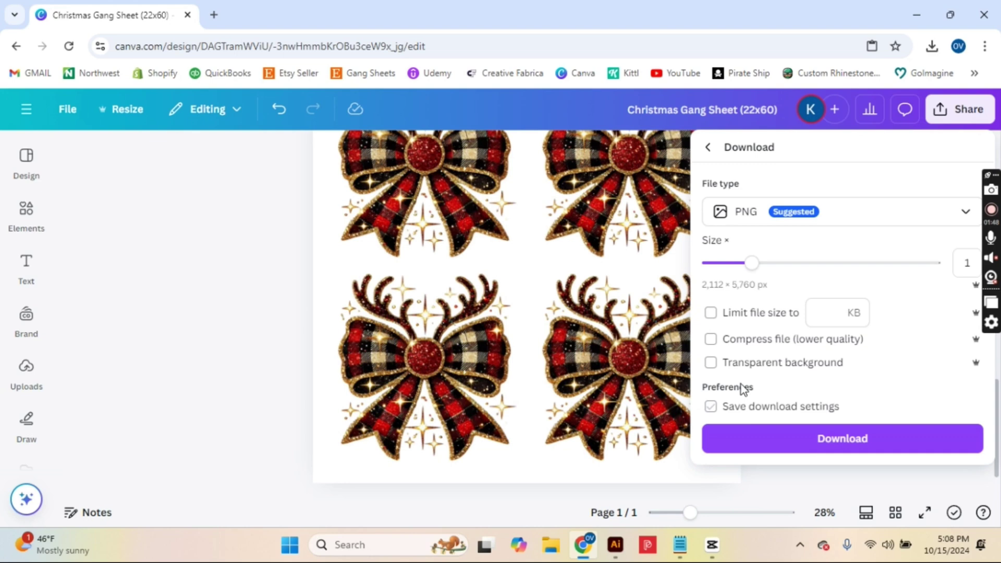
click(760, 219)
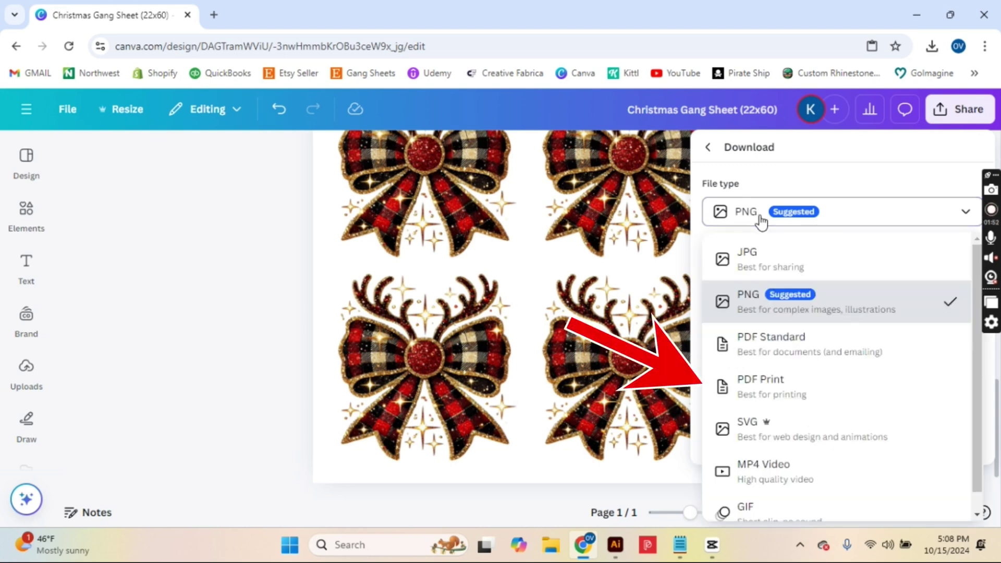
click(822, 401)
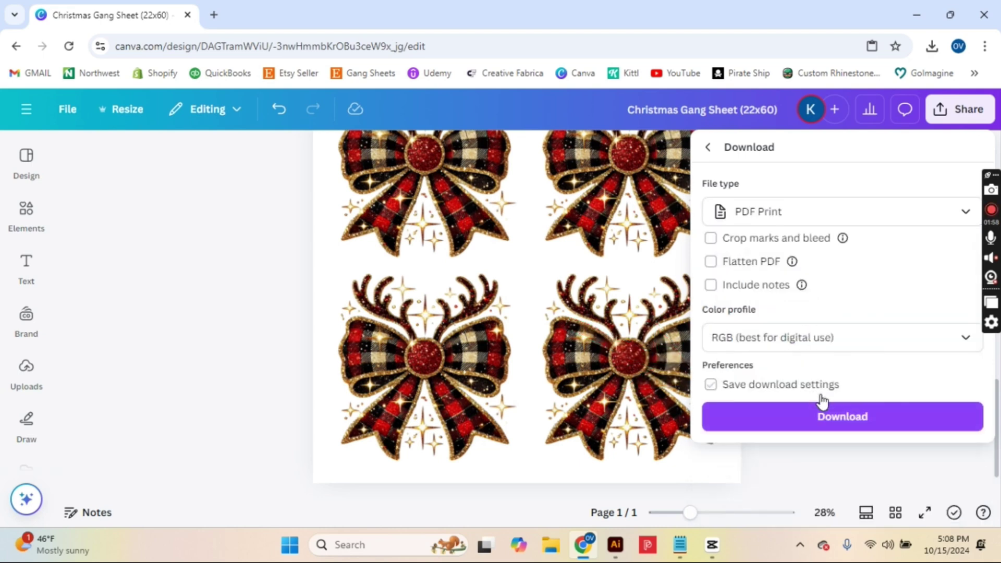
click(819, 348)
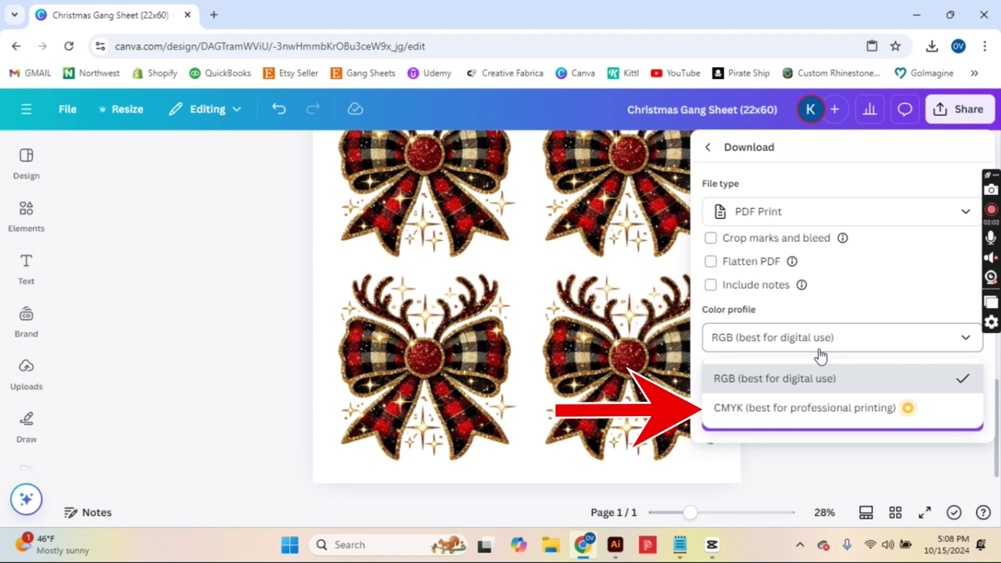
click(816, 411)
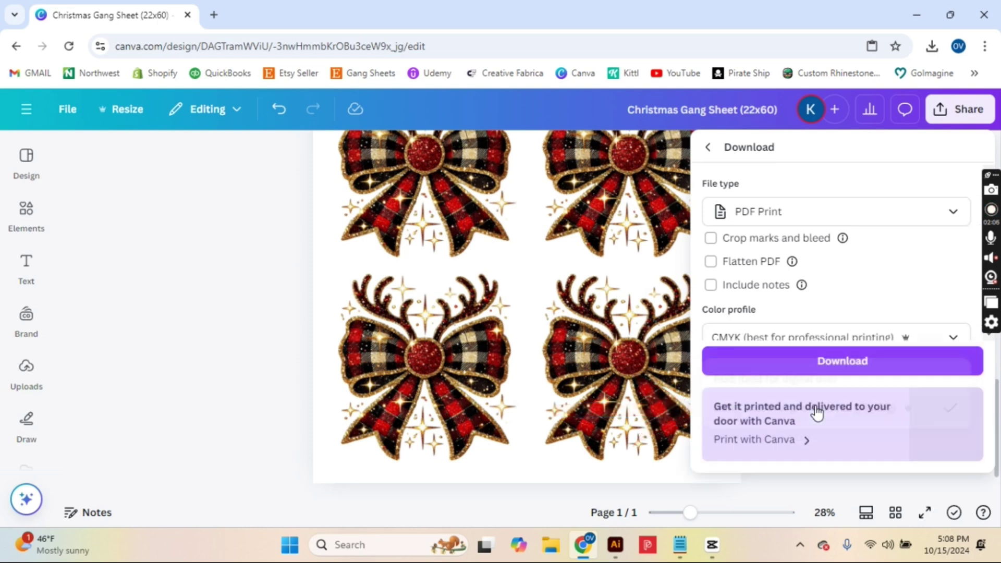
click(821, 360)
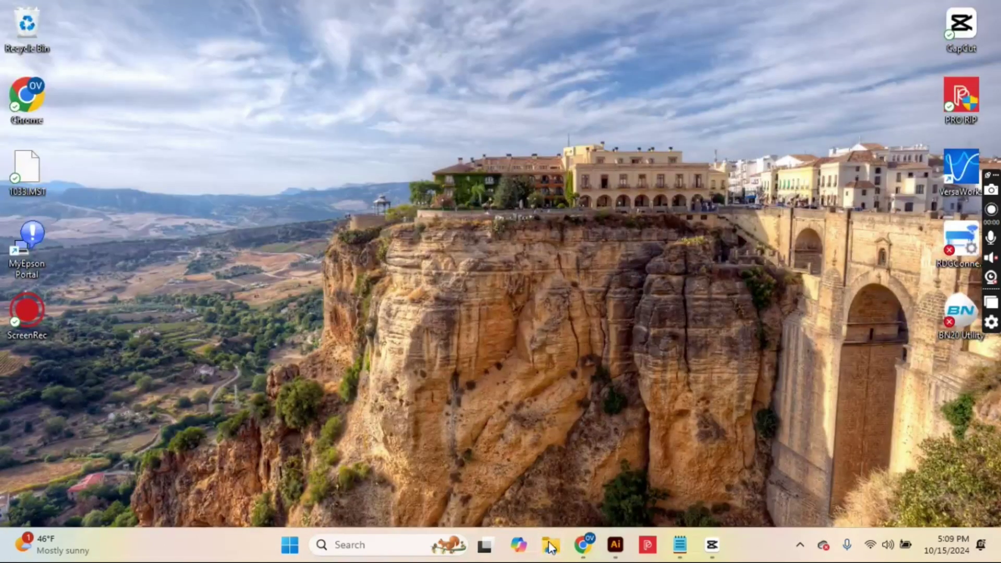
Open the Christmas Gang Sheet (22x60) PNG from the Downloads folder in a maximized viewer and inspect its designs and background up close.
click(550, 546)
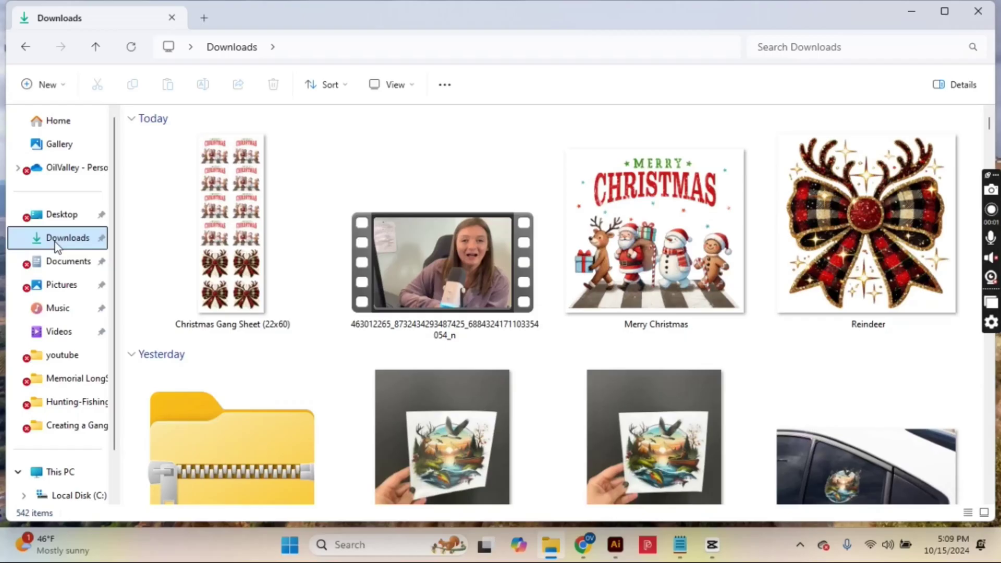
click(201, 271)
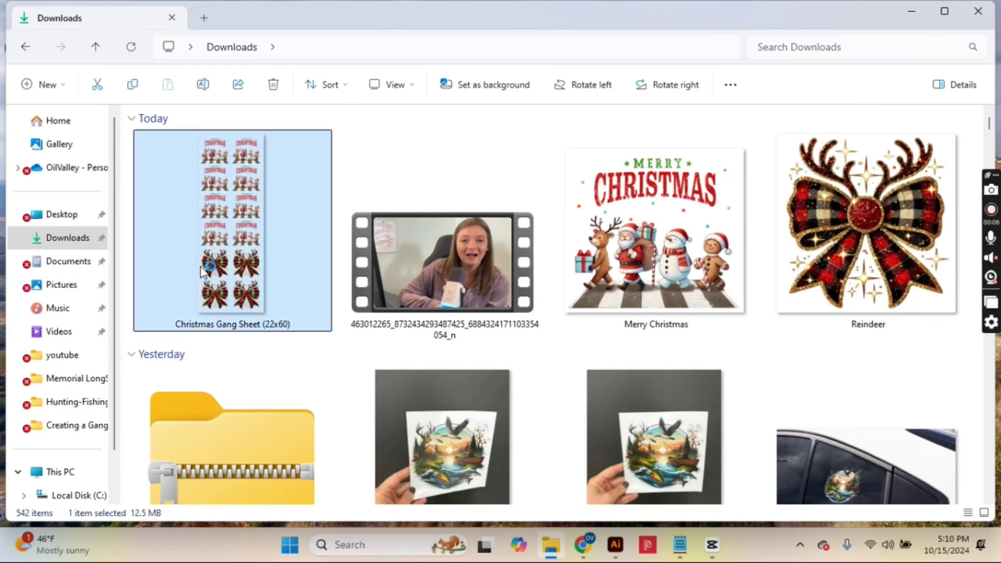
double_click(202, 272)
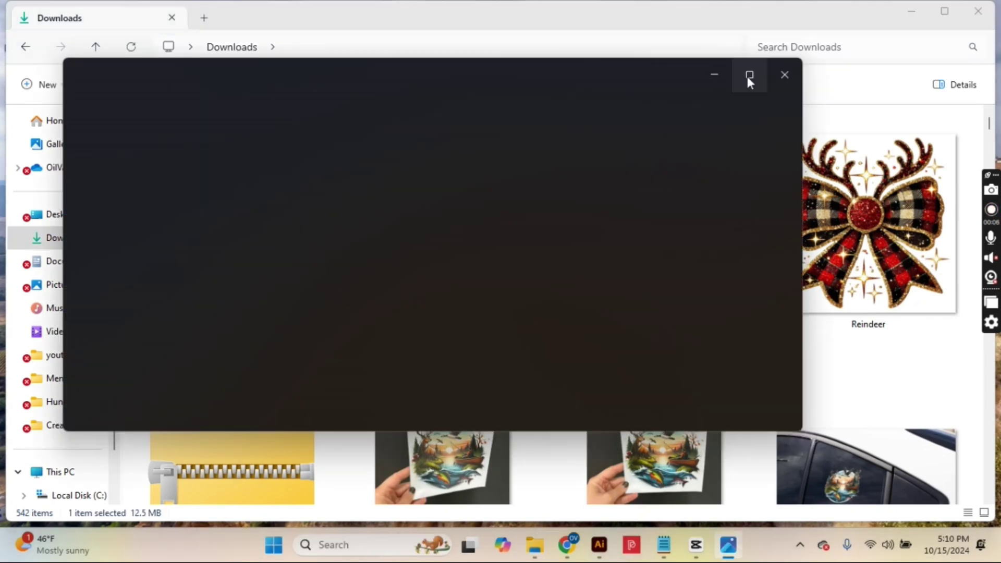
mouse_move(749, 77)
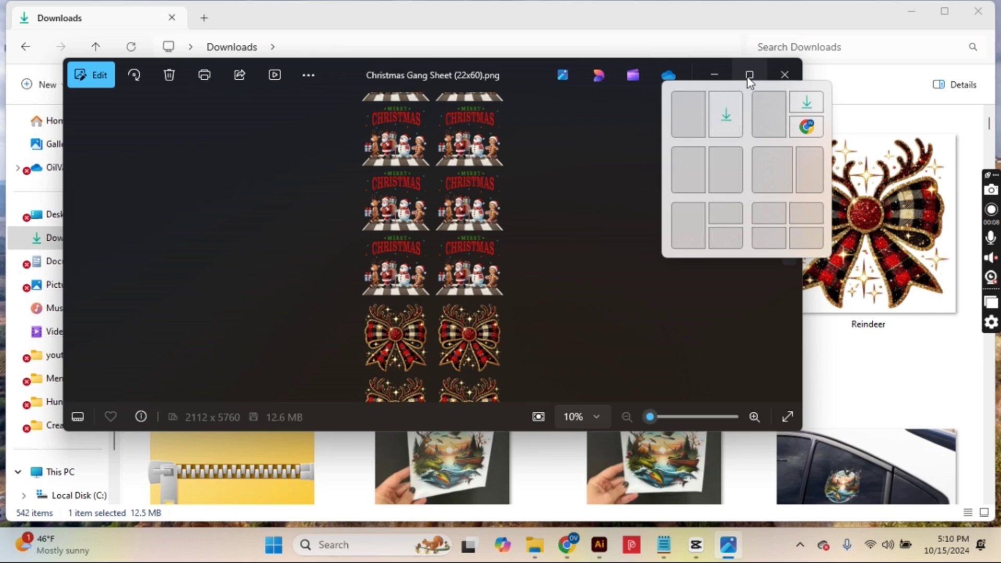
click(746, 78)
scroll(734, 288, up, 3)
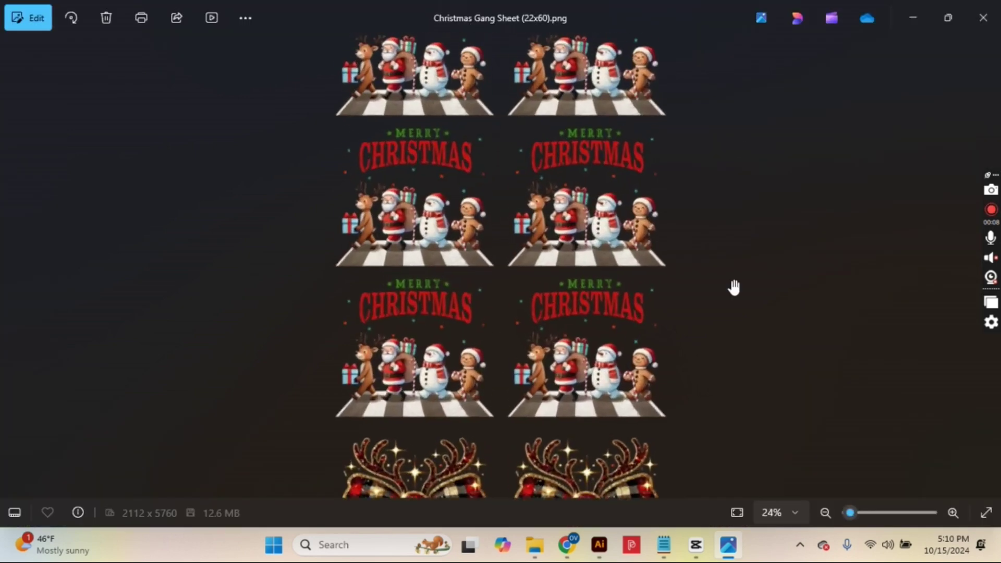
scroll(733, 287, up, 2)
drag(643, 375, 644, 18)
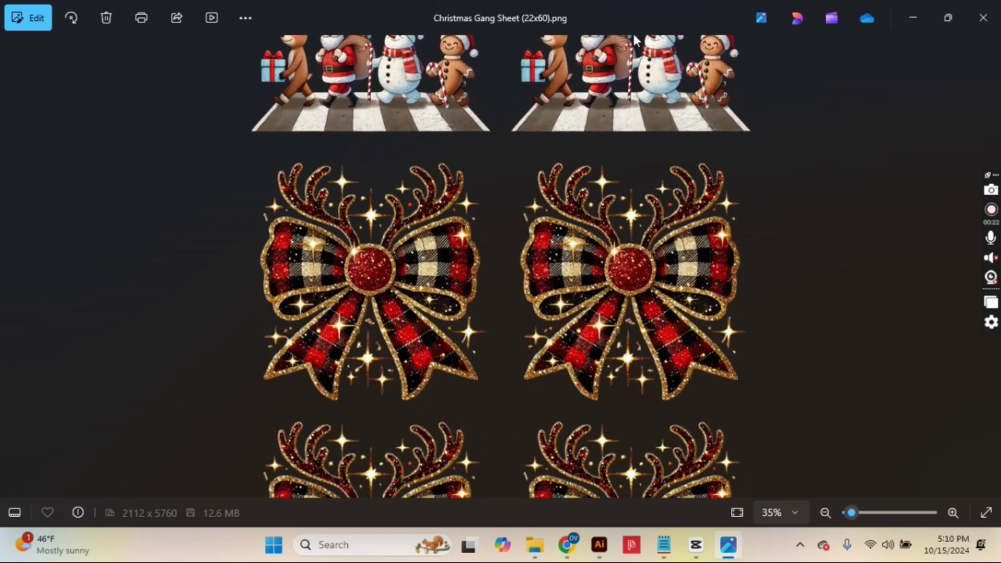
drag(576, 406, 639, 507)
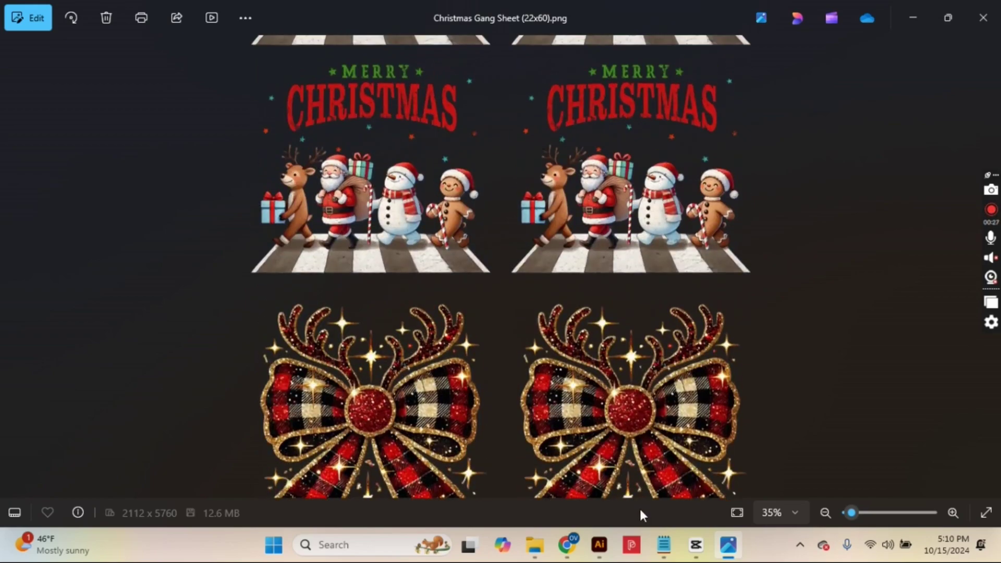
drag(593, 130, 582, 496)
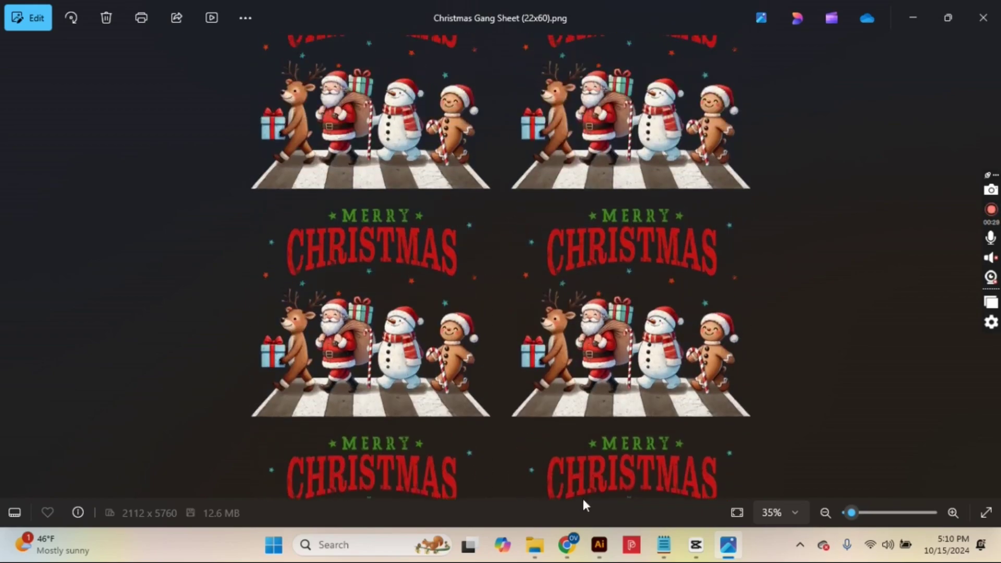